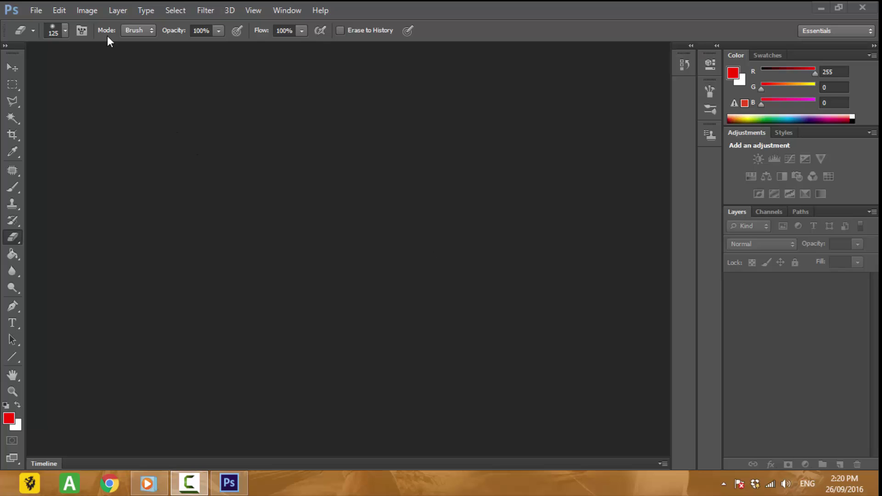
Step: Create a new white 1920×1080 px document named 'poster'
left_click(42, 6)
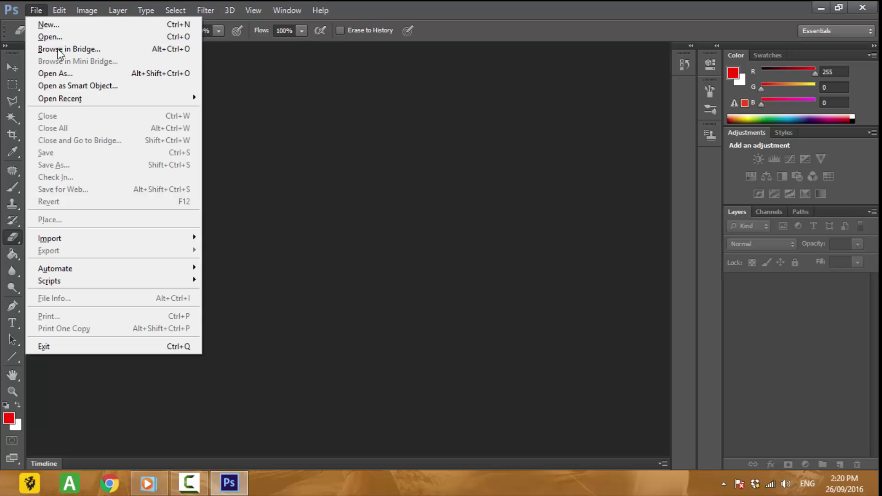
left_click(50, 25)
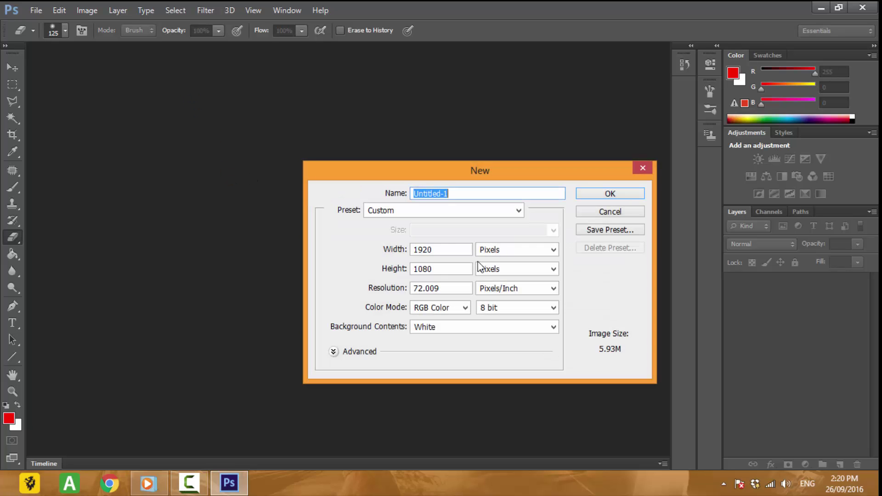
type("po")
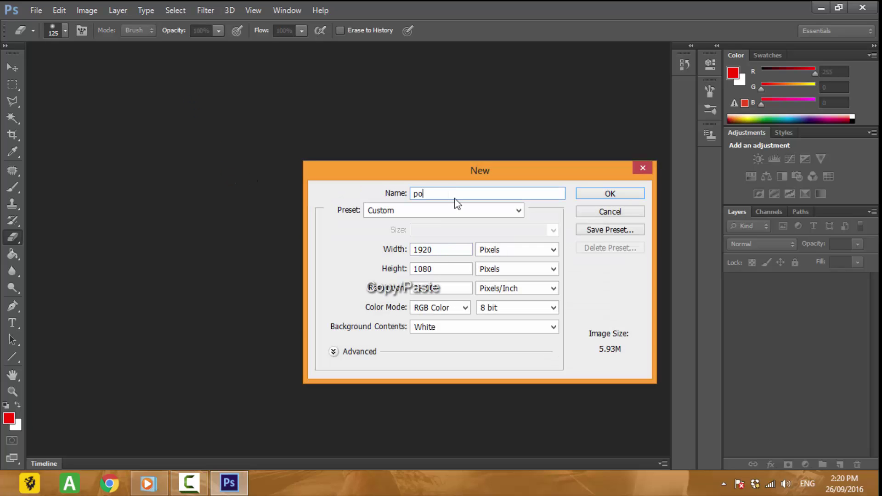
type("ster")
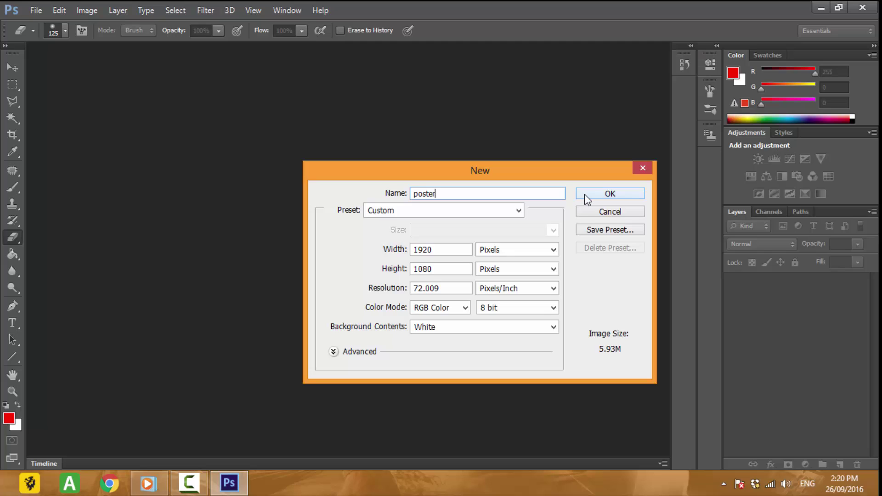
left_click(585, 194)
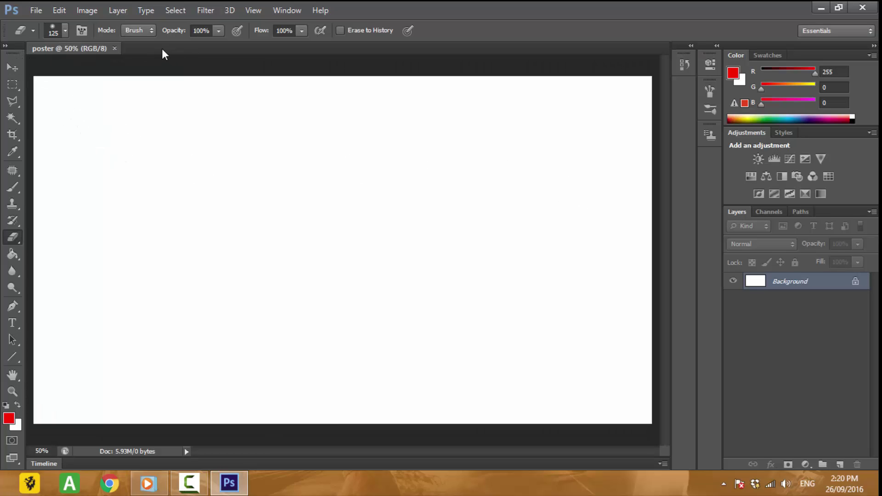
left_click(13, 68)
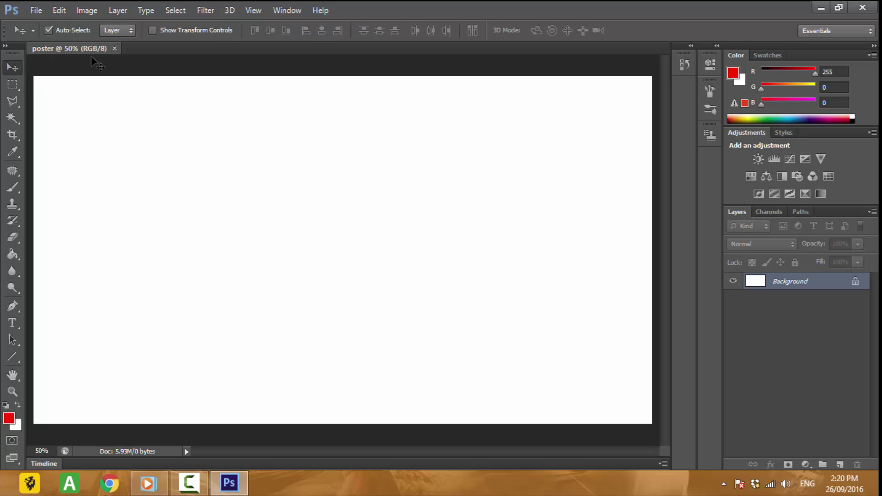
Step: Open witch.jpg from the Desktop
right_click(136, 48)
left_click(183, 118)
left_click(271, 146)
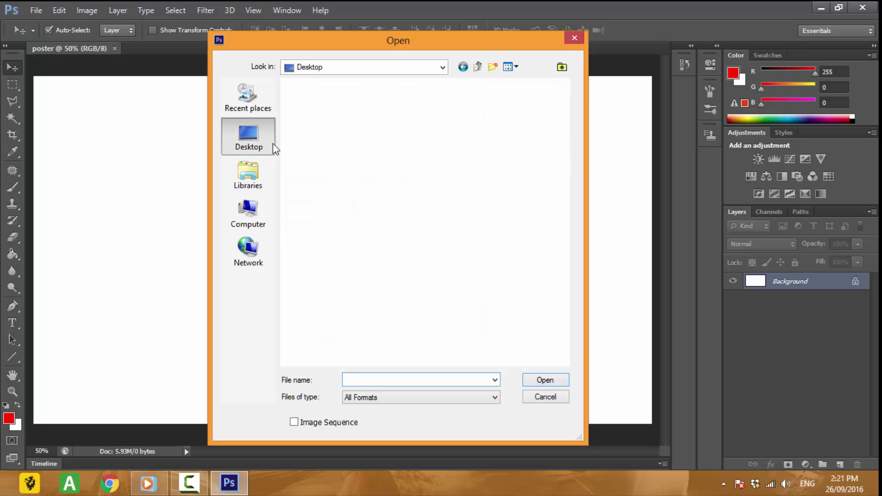
left_click_drag(566, 135, 567, 354)
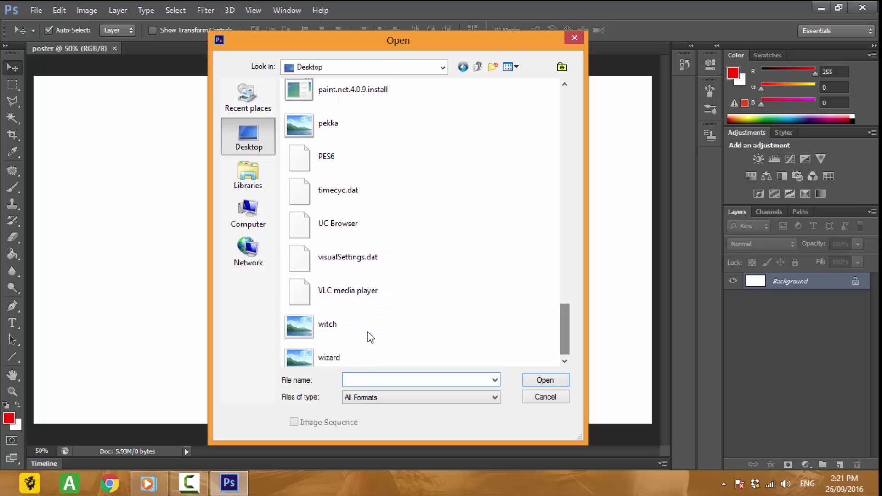
left_click(354, 330)
left_click(544, 381)
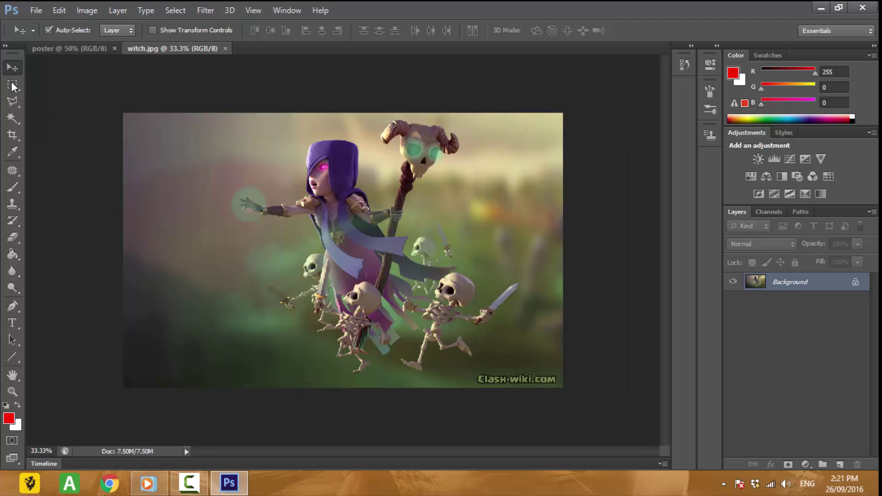
Step: Select the whole witch image and drag it into the poster document as a new layer
left_click(12, 84)
left_click_drag(103, 101, 634, 427)
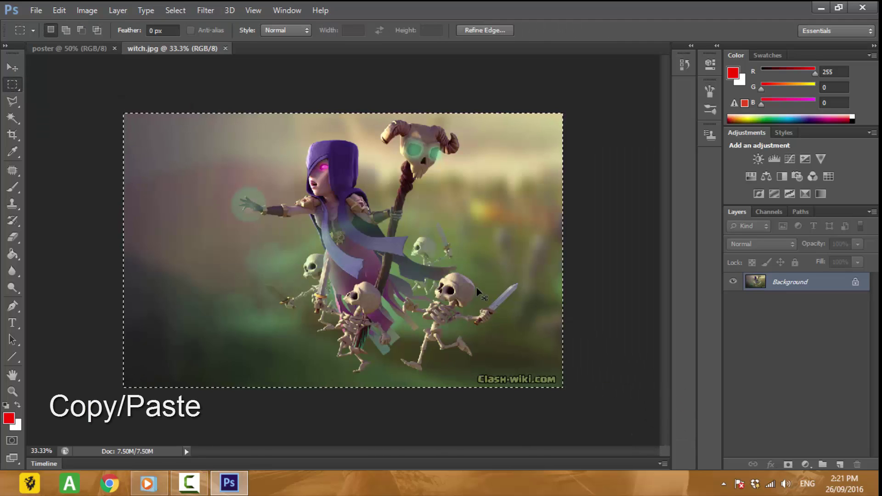
left_click_drag(185, 121, 72, 50)
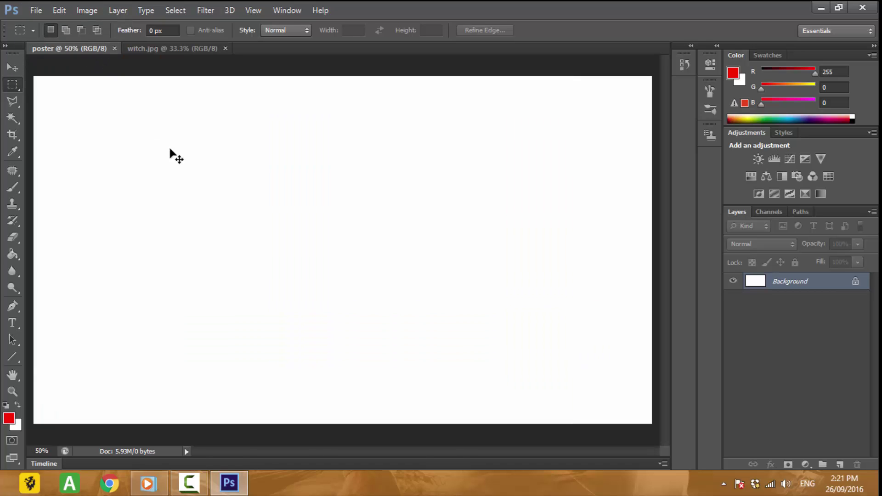
left_click_drag(70, 48, 242, 229)
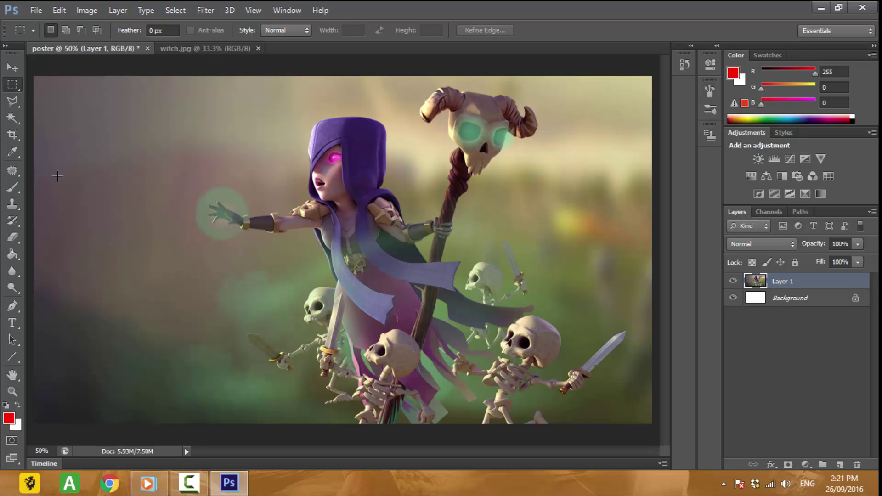
left_click(12, 67)
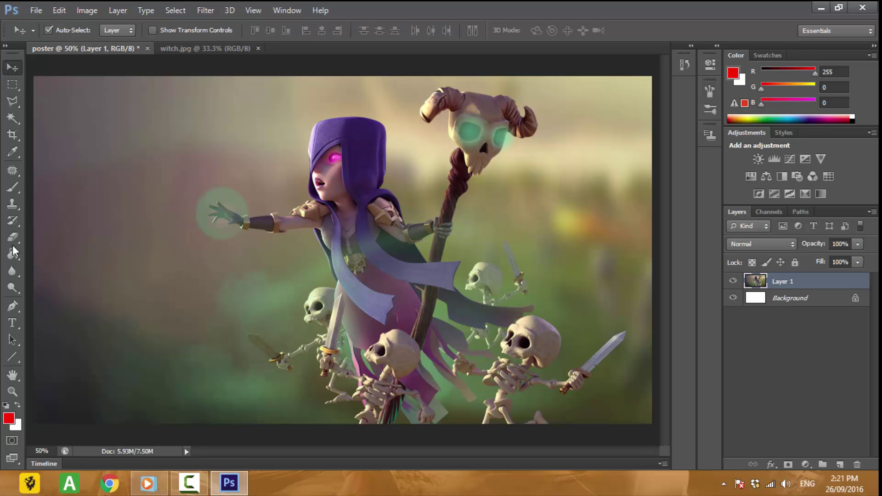
Step: Type 'Wallpaper' as a text layer in the middle of the witch image and select all of it
left_click(16, 324)
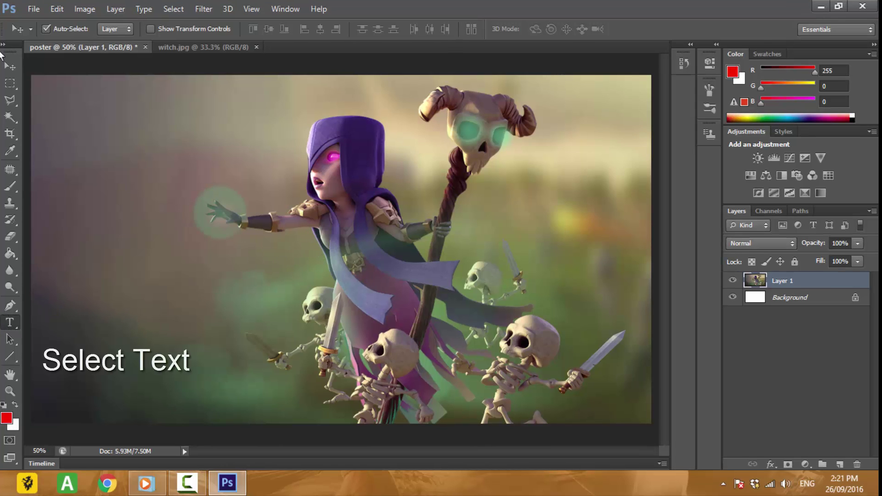
left_click(308, 220)
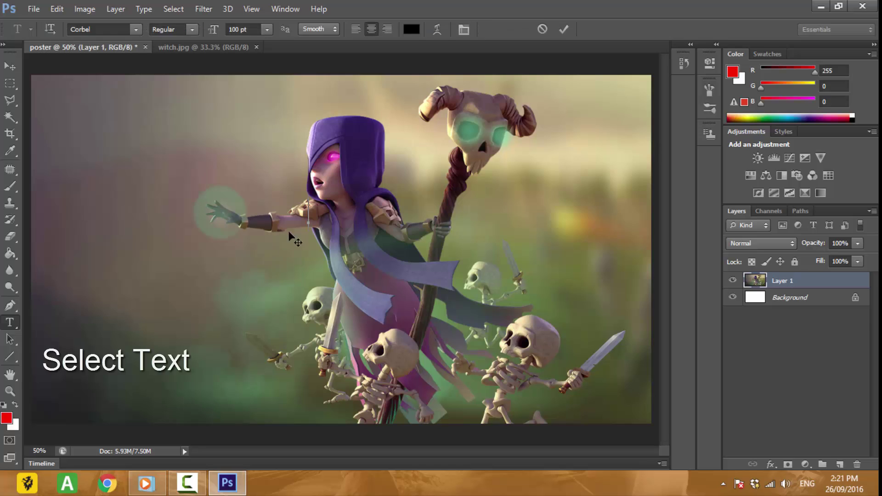
type("Wa")
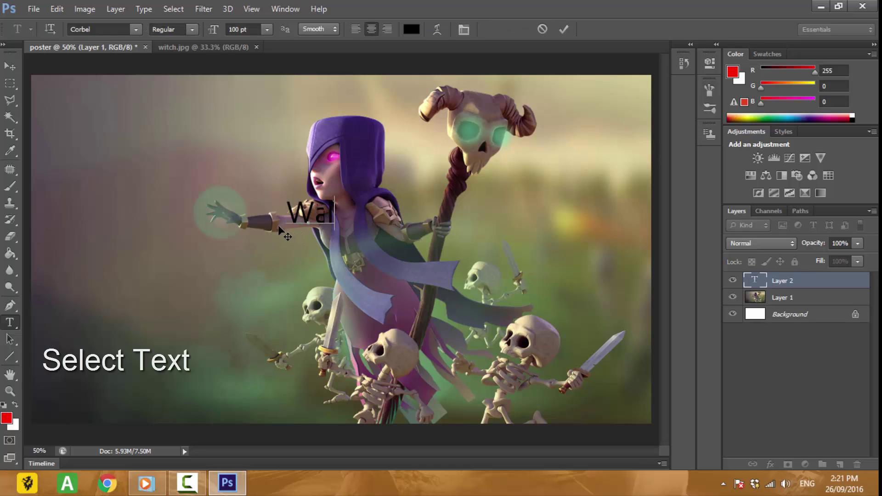
type("llpaper")
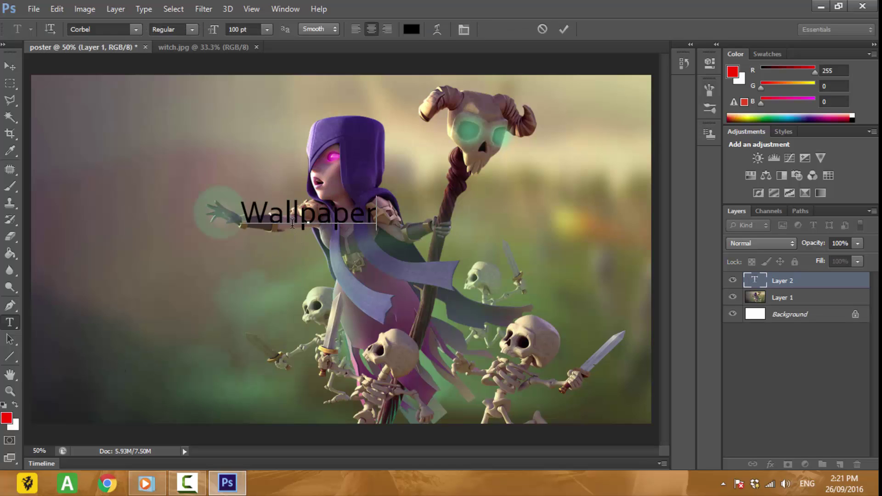
key("ctrl+a")
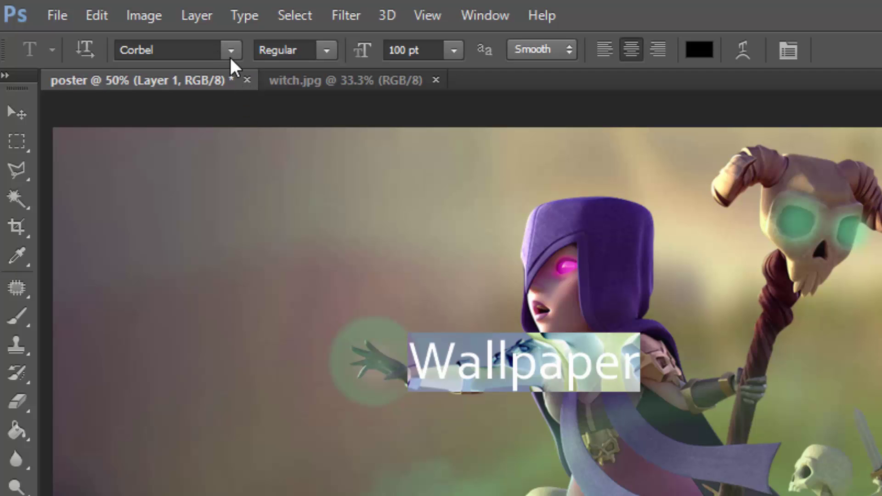
Step: Set the Wallpaper text font to Supercell-Magic and nudge the text slightly right and down
left_click(230, 51)
scroll(473, 244, "down", 1)
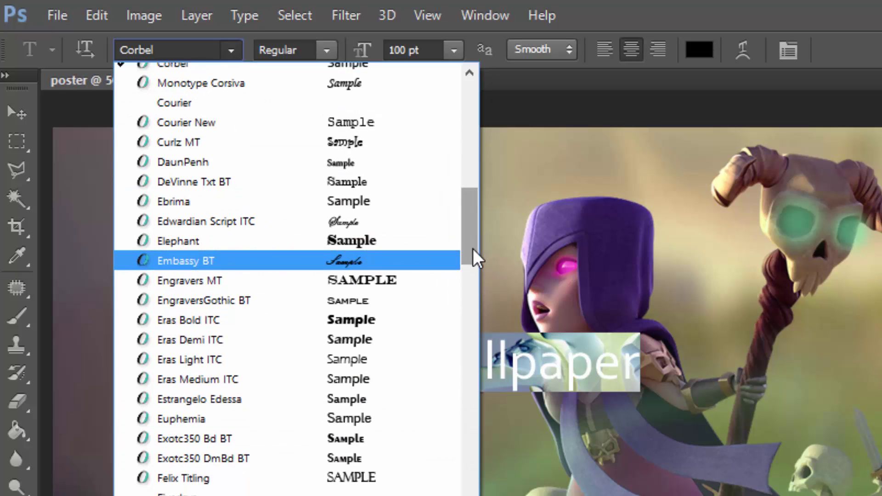
scroll(473, 253, "down", 1)
scroll(472, 267, "down", 1)
left_click_drag(473, 279, 471, 495)
left_click(193, 484)
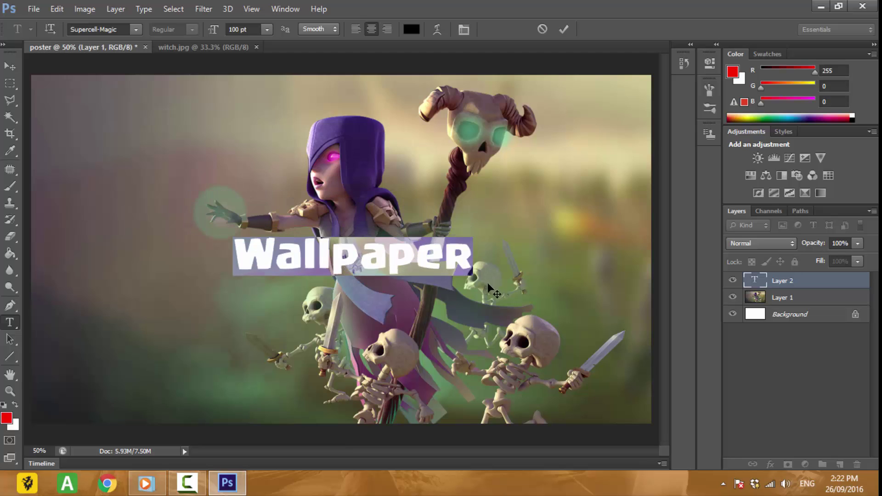
left_click_drag(488, 285, 495, 288)
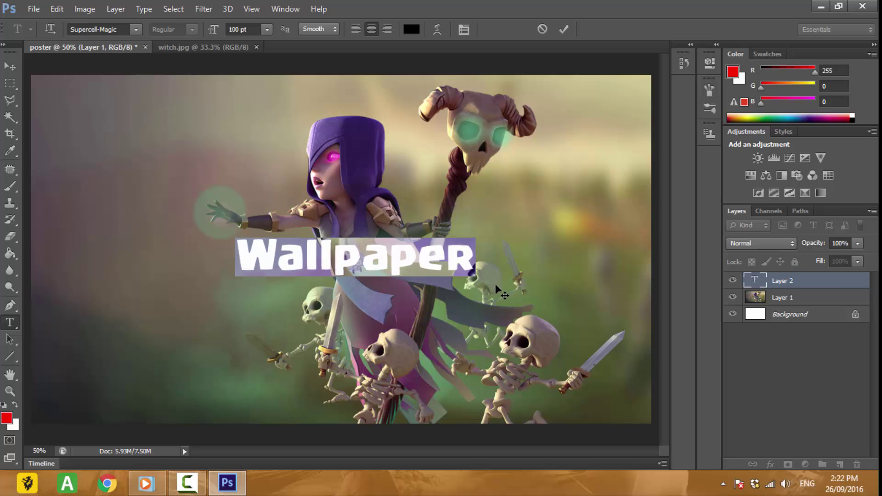
Step: Colour the Wallpaper text gold-yellow ffba00 and commit the edit
left_click(412, 30)
left_click_drag(671, 262, 671, 297)
left_click(621, 153)
mouse_move(648, 138)
left_mouse_down()
mouse_move(657, 146)
mouse_move(732, 145)
left_mouse_up()
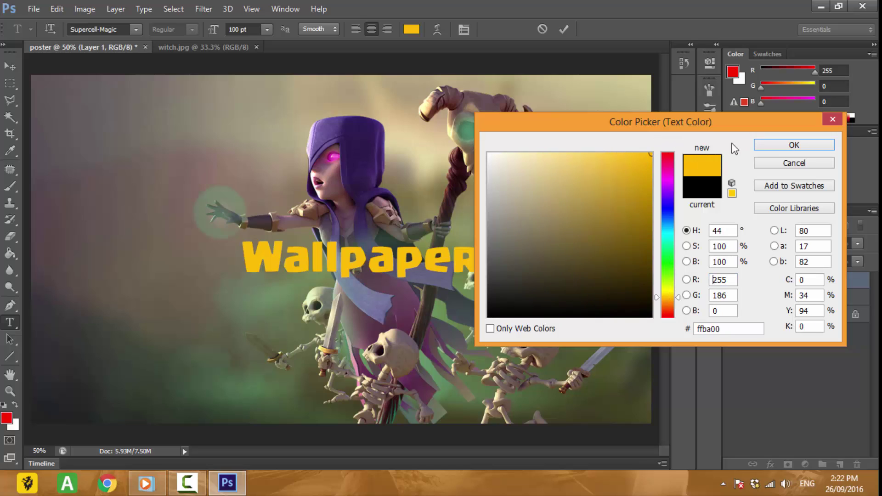
left_click(791, 152)
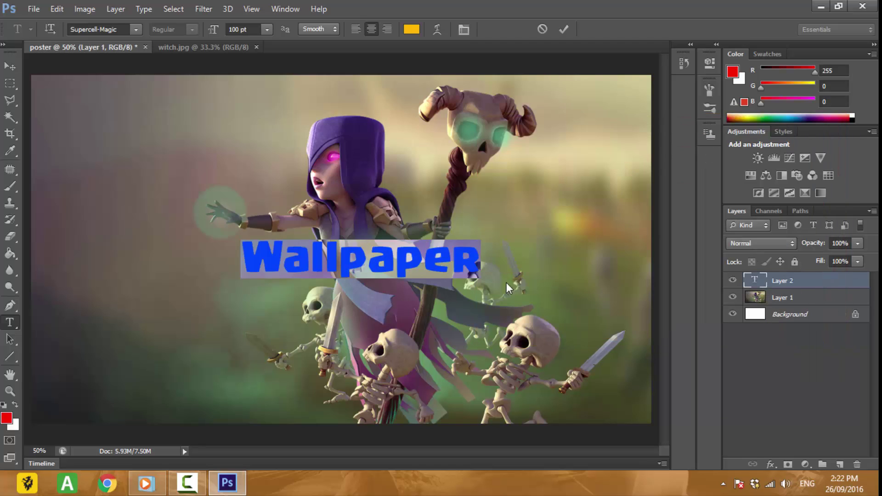
left_click(445, 272)
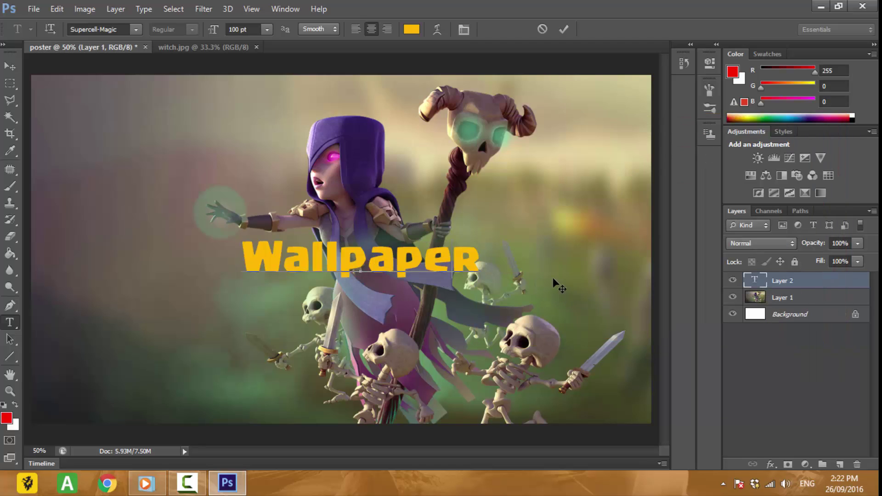
left_click(9, 67)
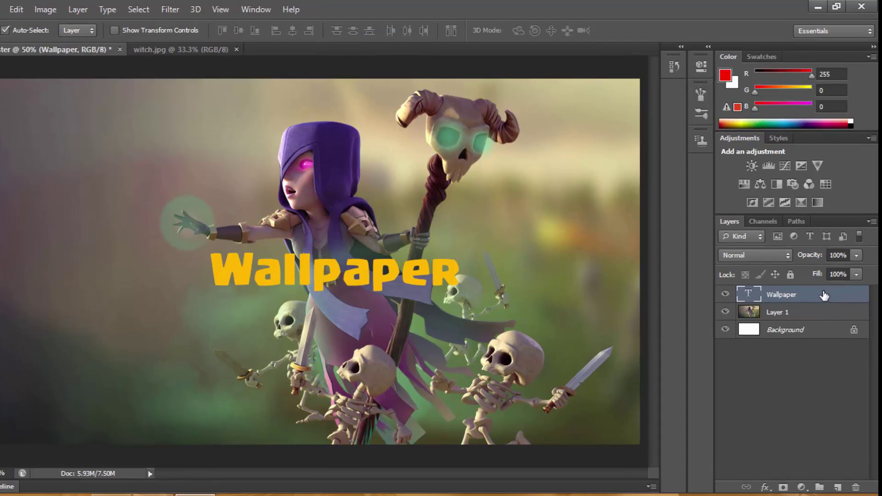
Step: Open Blending Options for the Wallpaper text layer from its layer menu
right_click(824, 296)
left_click(843, 381)
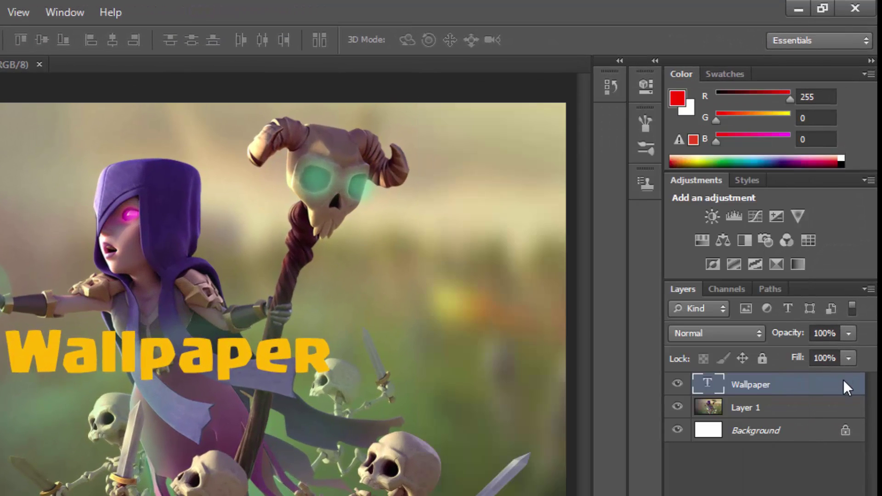
right_click(727, 386)
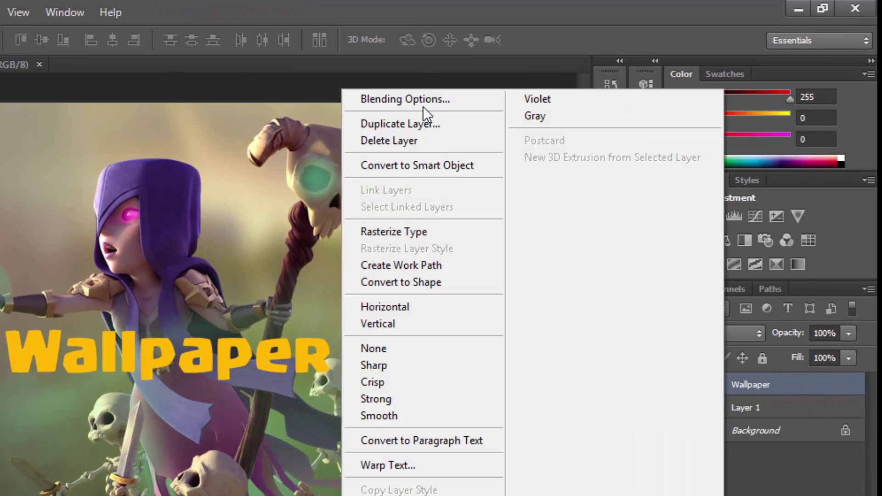
left_click(423, 107)
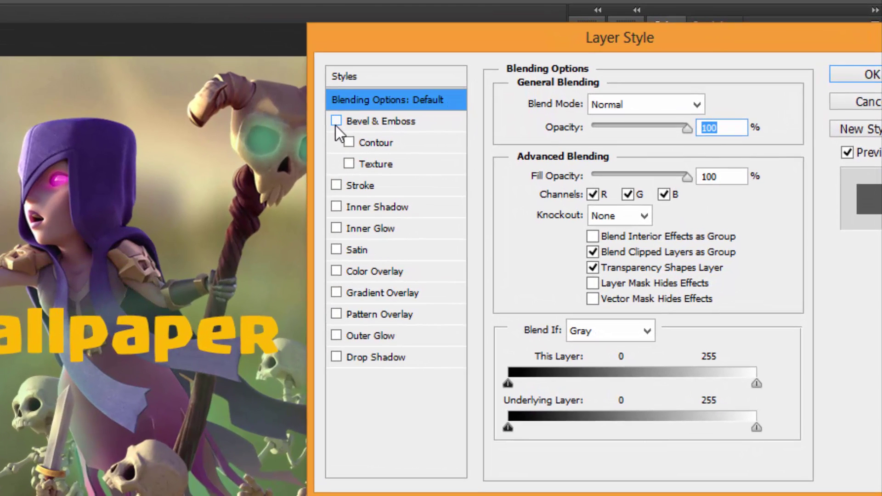
Step: Enable Bevel & Emboss, raise its depth and size, and try the Outer Bevel and Emboss styles
left_click(379, 120)
left_click_drag(596, 154, 681, 159)
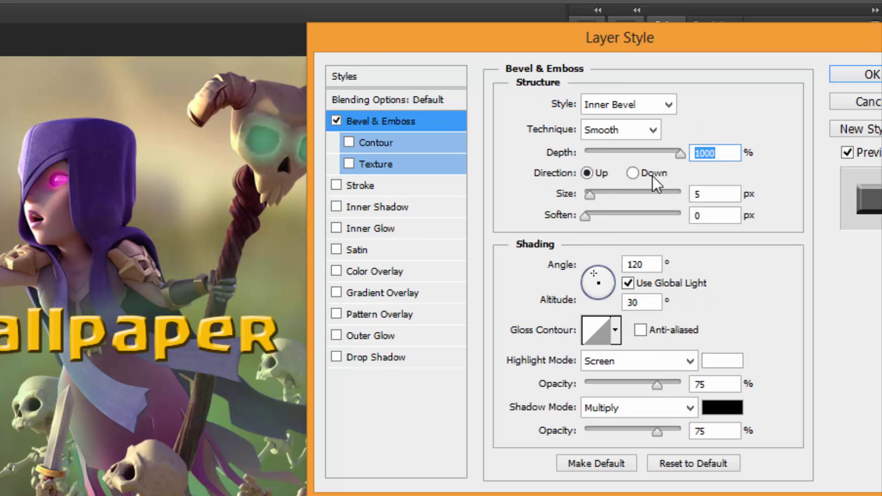
left_click_drag(591, 196, 597, 198)
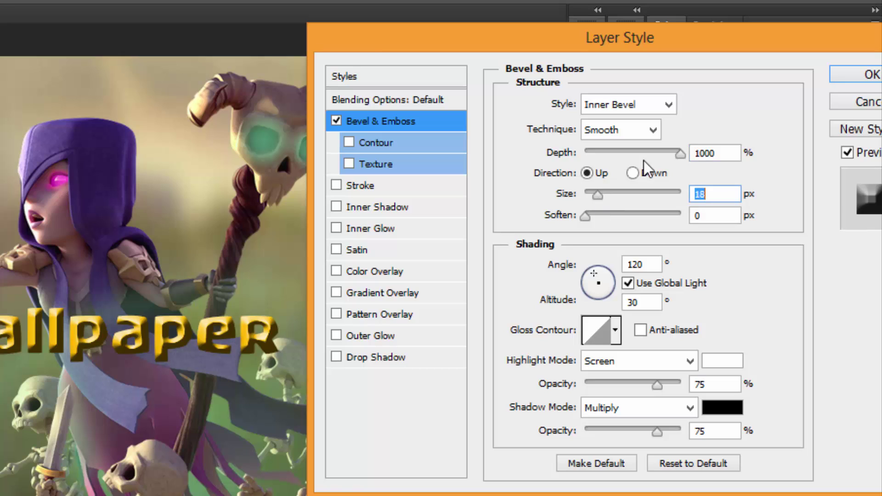
left_click(655, 109)
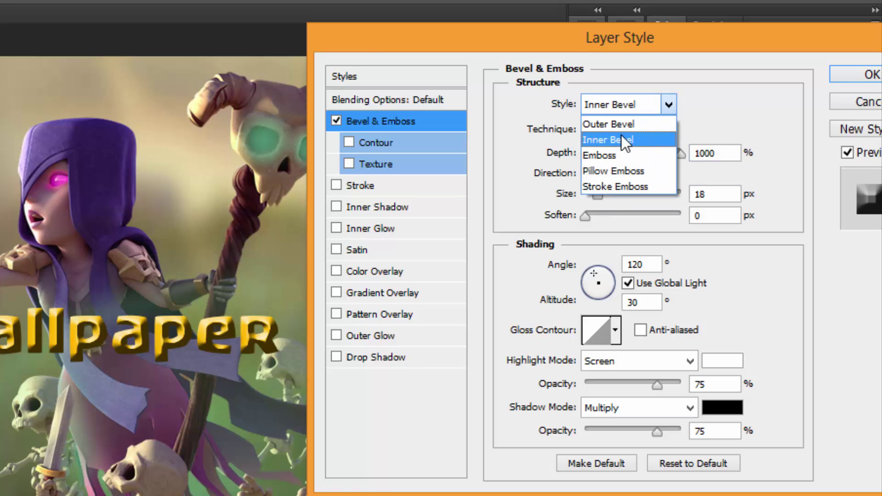
left_click(620, 124)
left_click(670, 108)
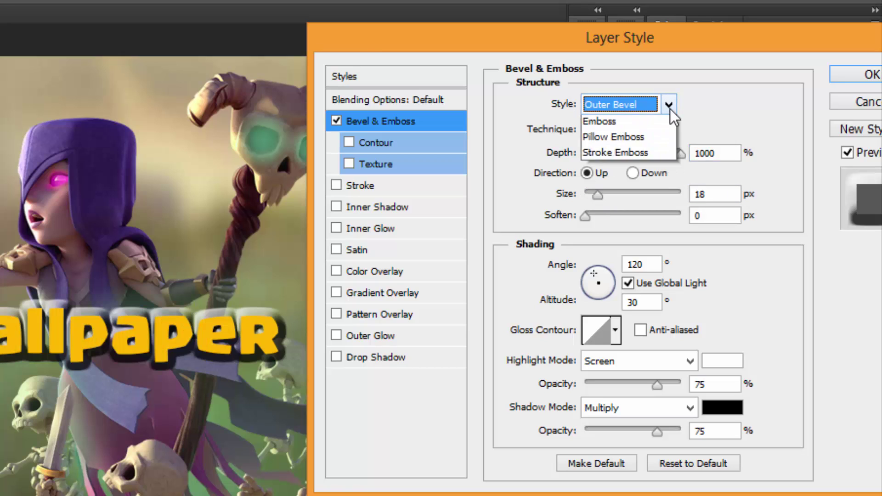
left_click(613, 151)
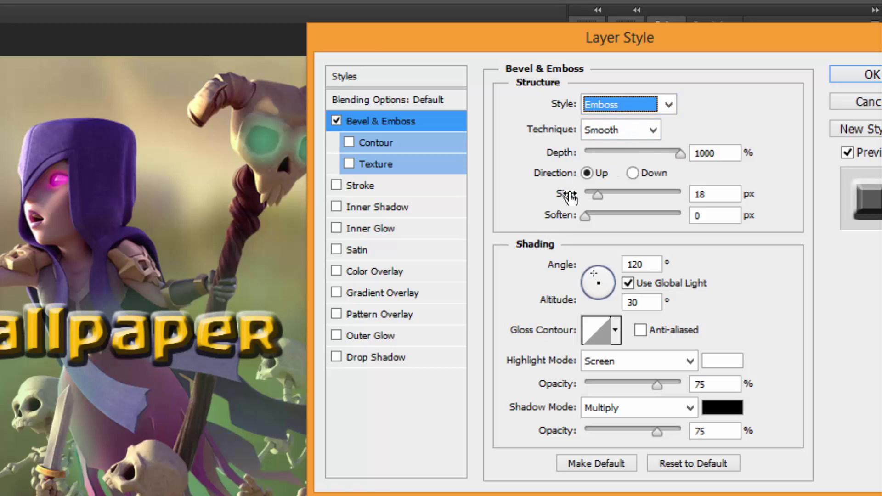
Step: Try Pillow Emboss and Stroke Emboss, return to Emboss, enlarge size to 38 px, and test the direction
left_click(669, 106)
left_click(628, 166)
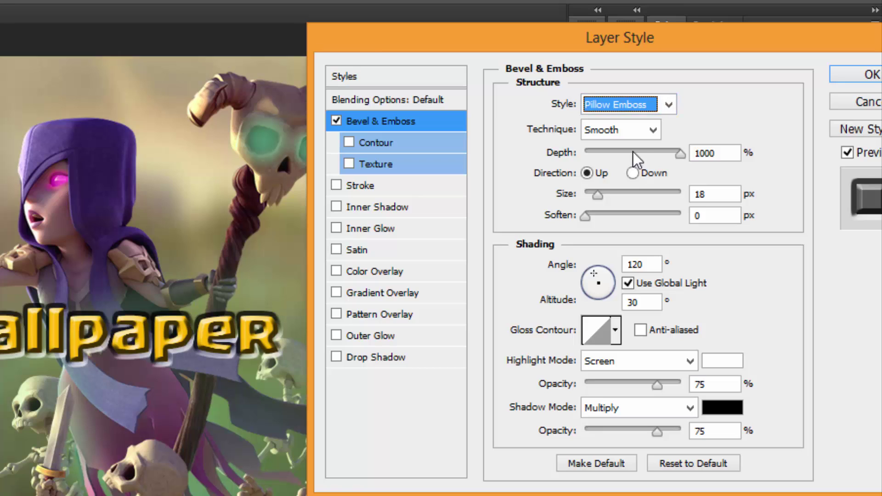
left_click(674, 108)
left_click(615, 188)
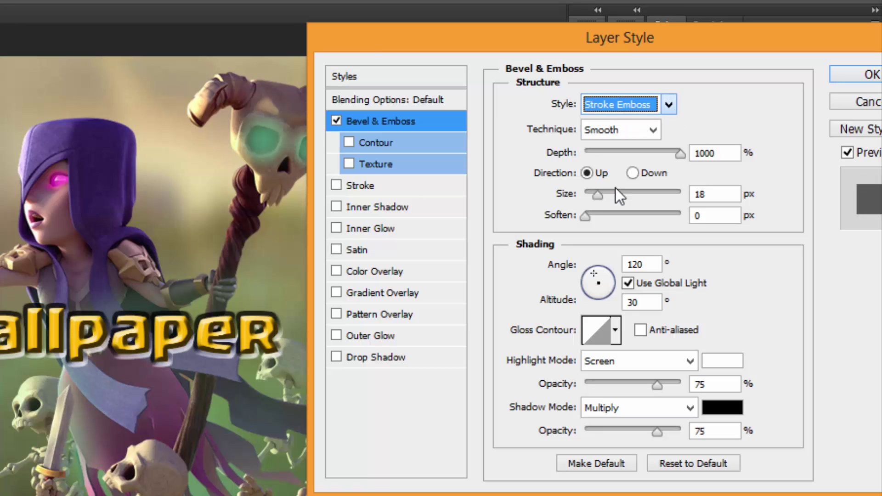
left_click(670, 105)
left_click(634, 149)
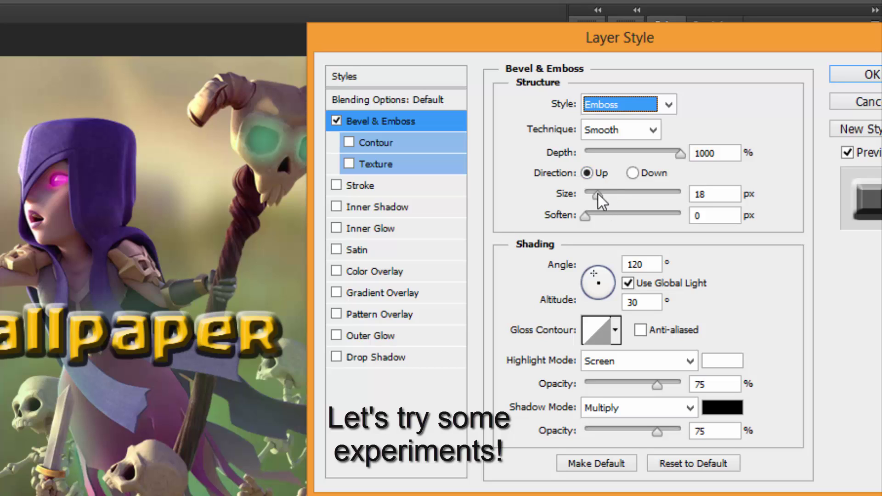
left_click_drag(597, 194, 604, 194)
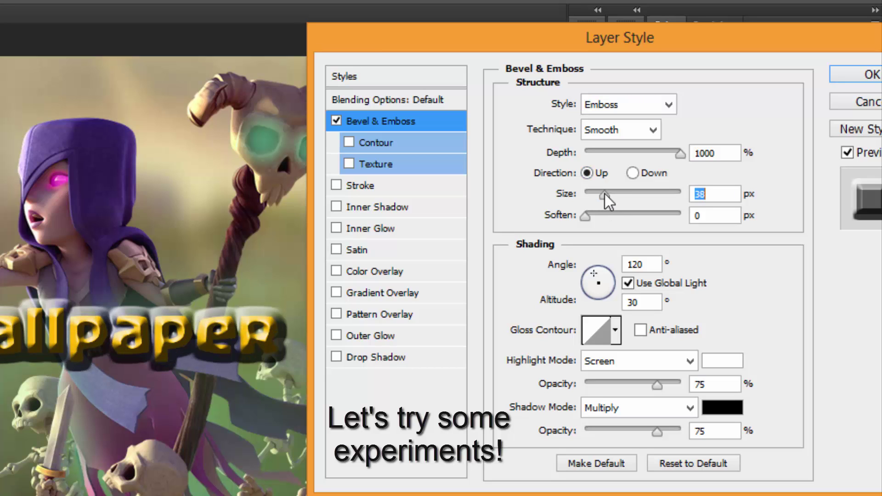
left_click(633, 173)
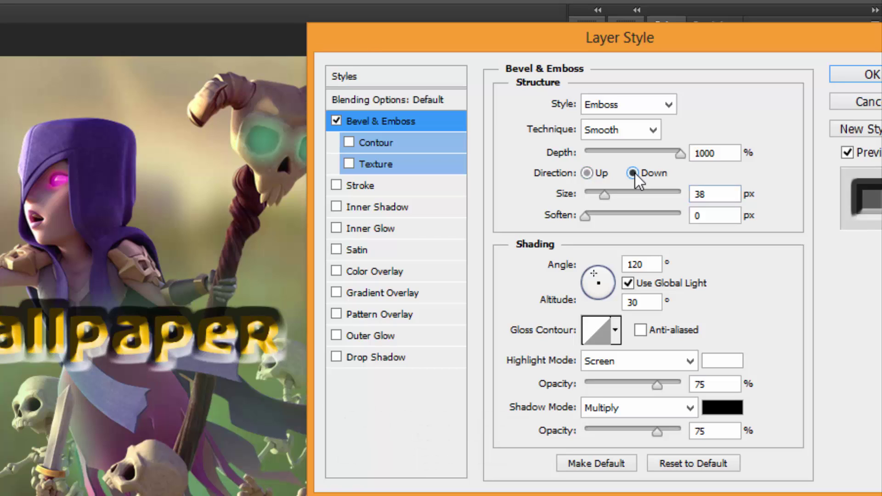
left_click(589, 174)
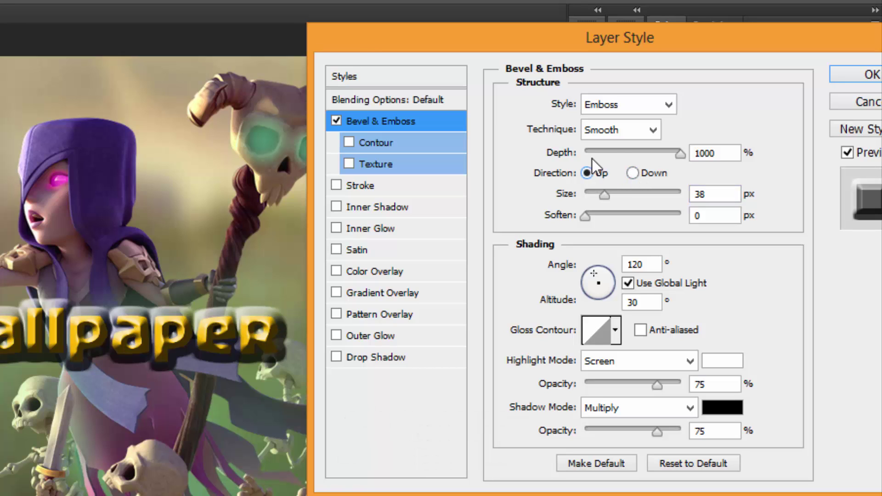
Step: Set a Chisel Hard Inner Bevel with 898% depth and 20 px size, and enable Contour and Stroke
left_click(616, 132)
left_click(613, 164)
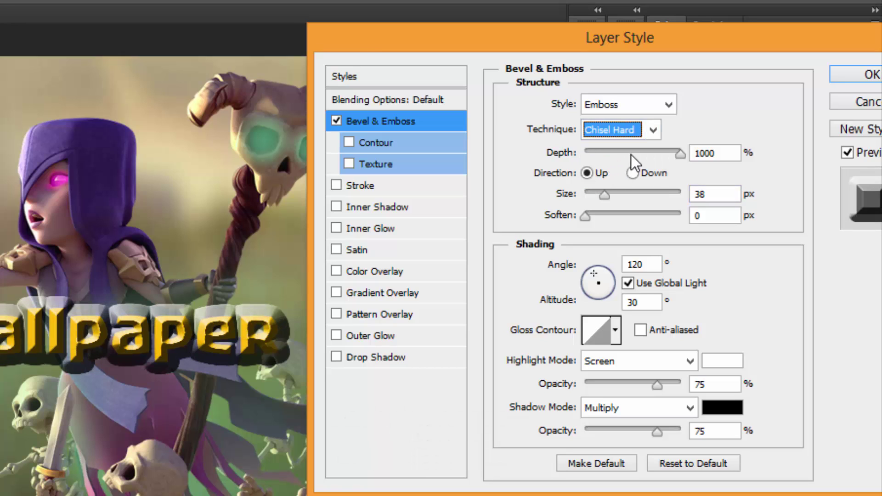
left_click(667, 109)
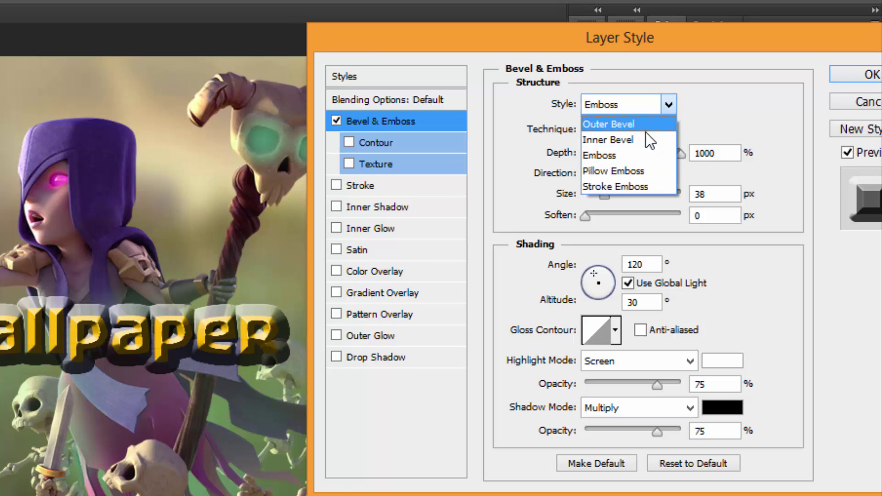
left_click(644, 136)
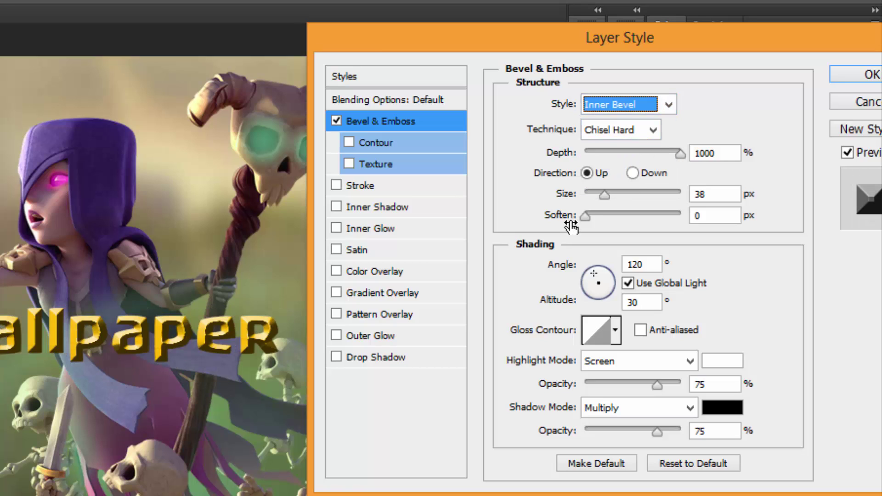
left_click_drag(679, 154, 672, 155)
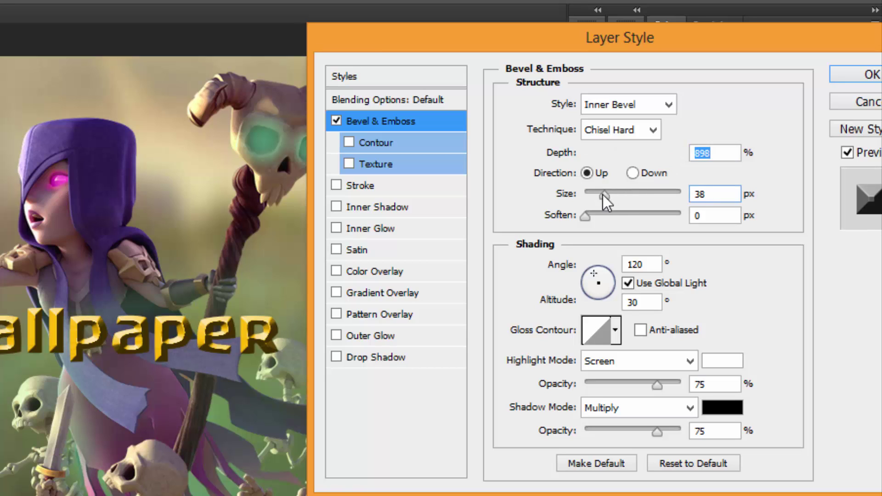
left_click_drag(604, 195, 598, 197)
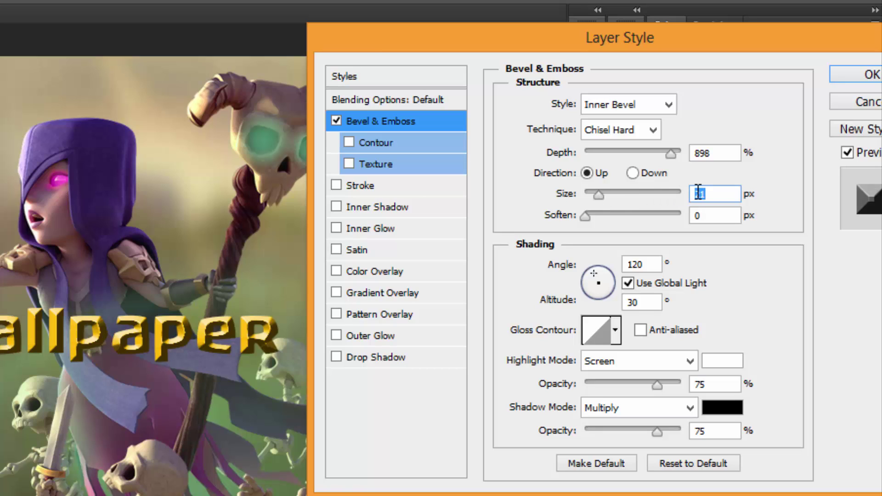
type("20")
left_click(351, 142)
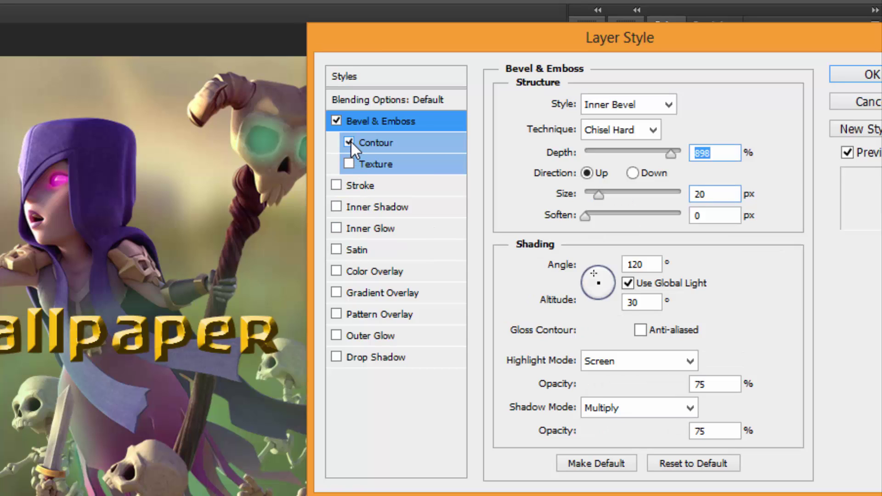
left_click(336, 185)
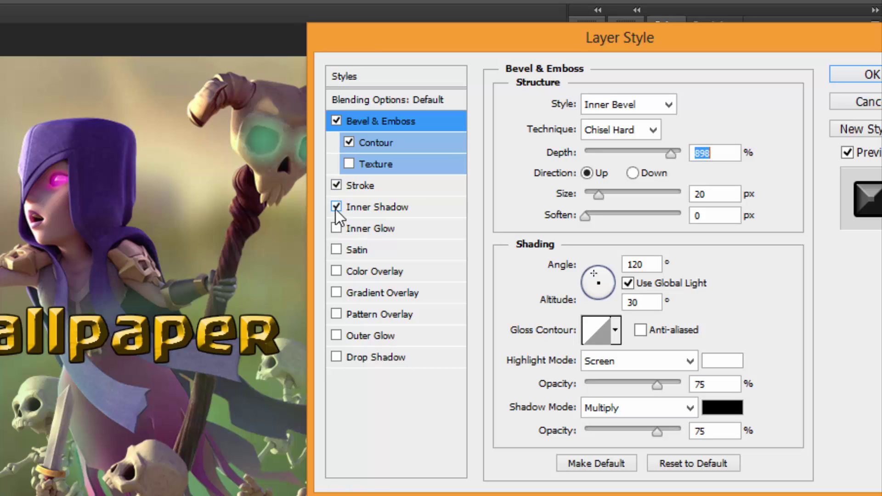
Step: Add an Inner Shadow coloured pale yellow fbf19b
left_click(336, 207)
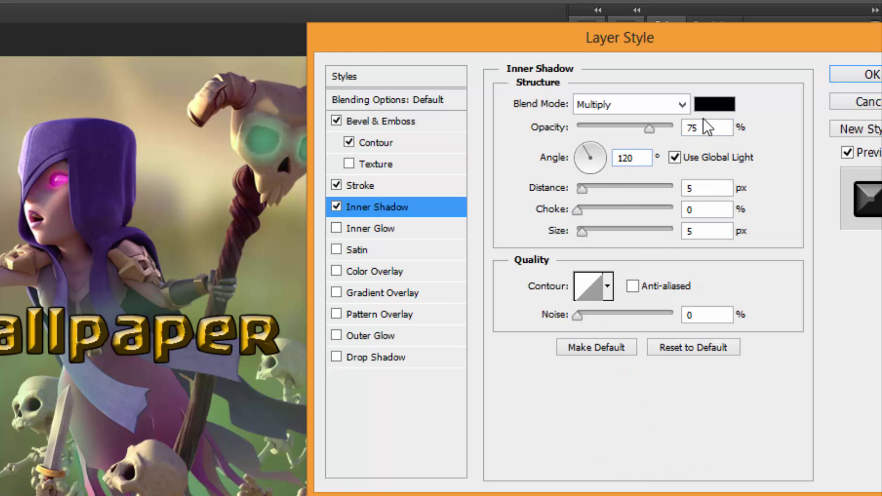
left_click(714, 104)
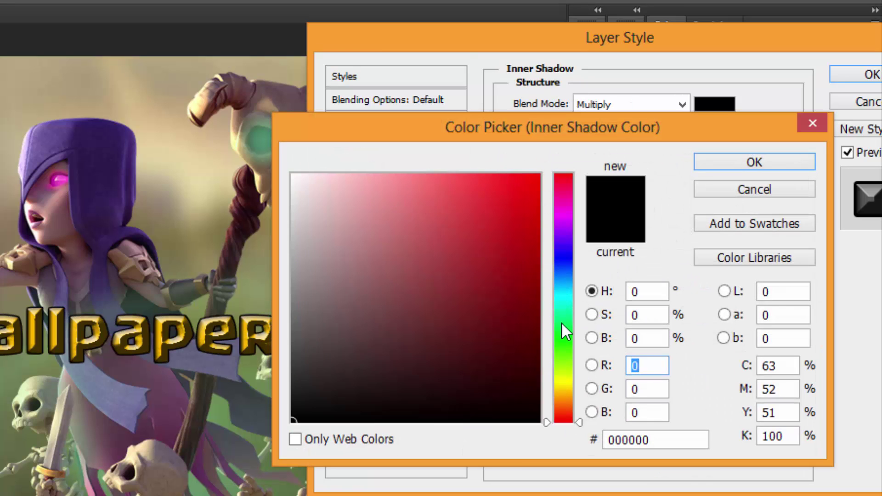
left_click_drag(561, 322, 566, 385)
left_click(386, 192)
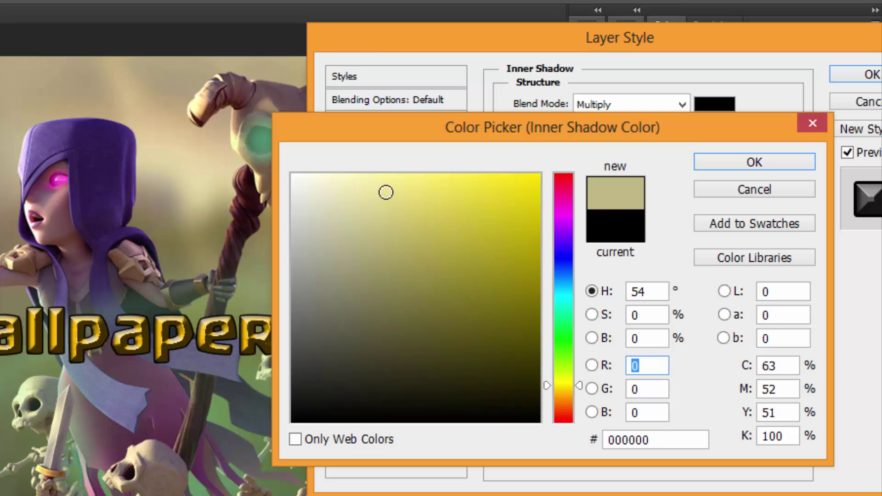
left_click_drag(386, 192, 387, 178)
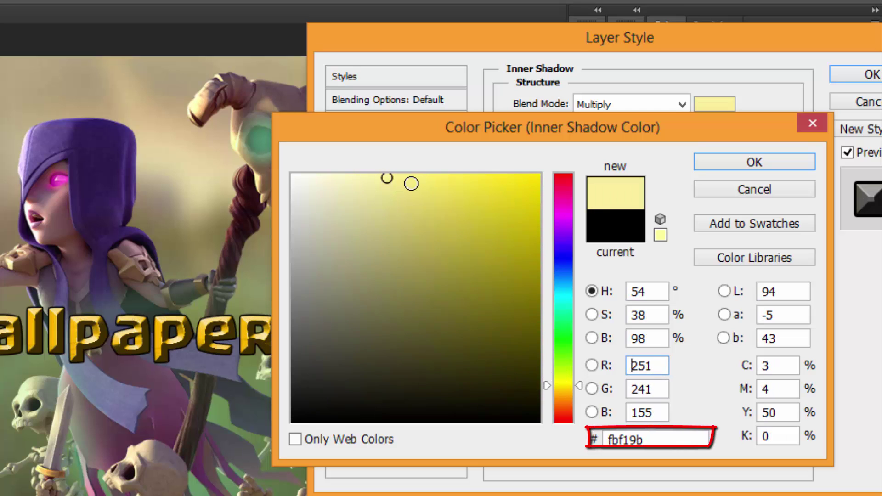
left_click(753, 163)
Step: Add a 21 px Inner Glow coloured orange ffa200
left_click(337, 228)
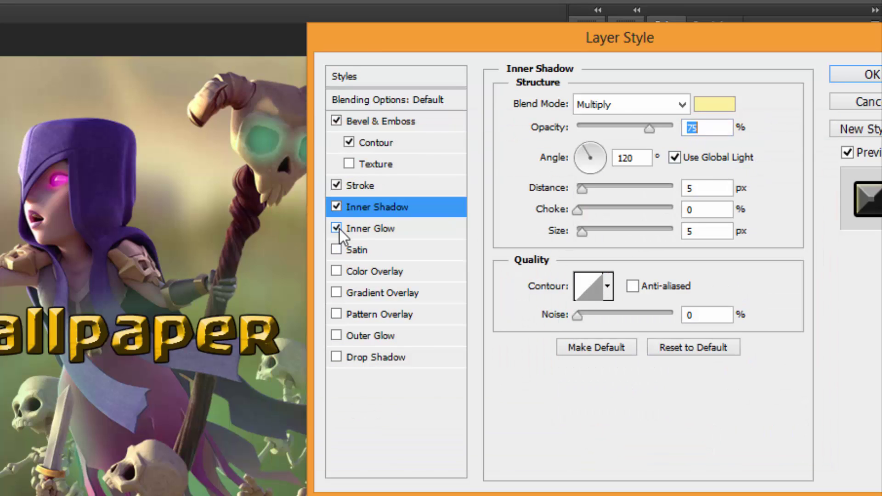
left_click(368, 228)
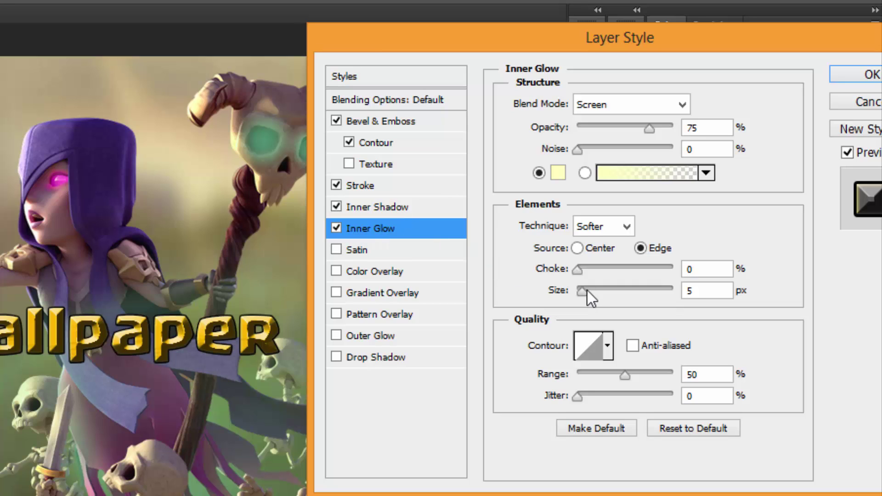
left_click_drag(590, 293, 591, 297)
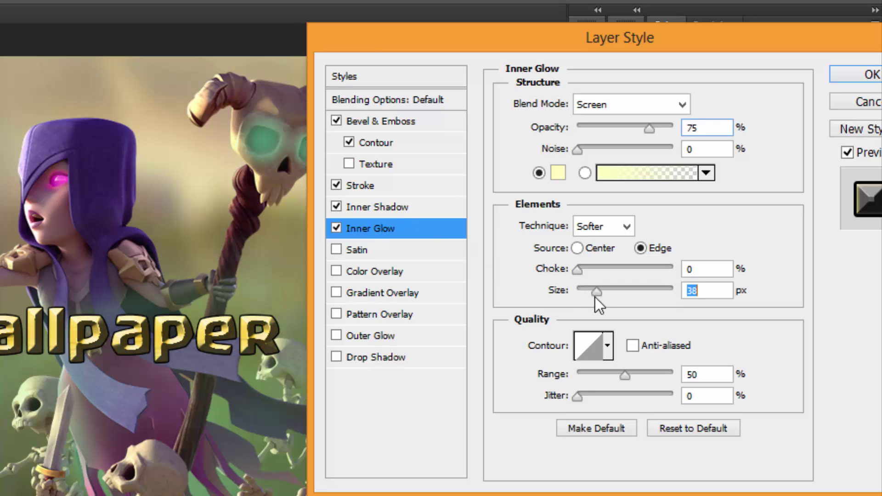
left_click(558, 173)
left_click_drag(568, 375, 564, 396)
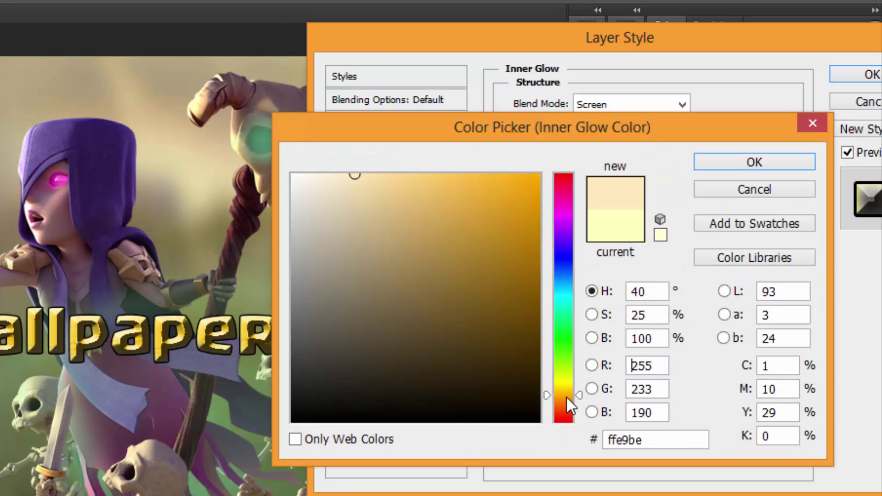
left_click(564, 396)
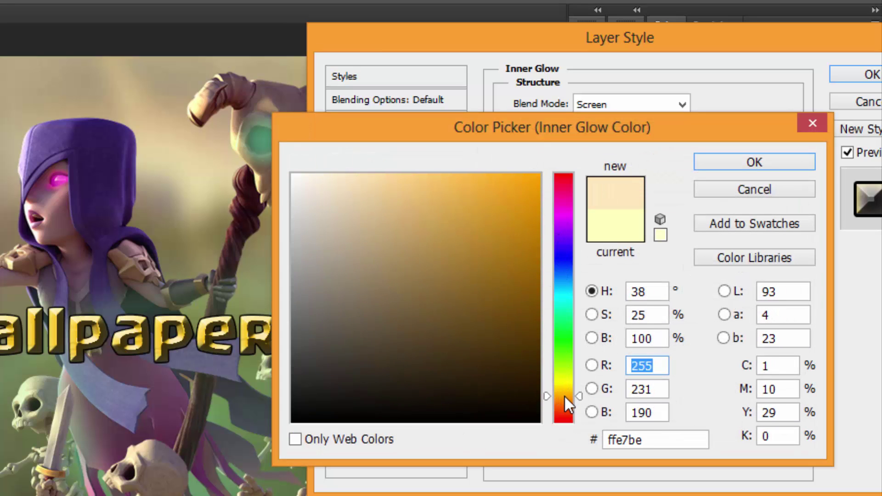
mouse_move(461, 199)
left_mouse_down()
mouse_move(451, 179)
mouse_move(518, 183)
mouse_move(557, 172)
left_mouse_up()
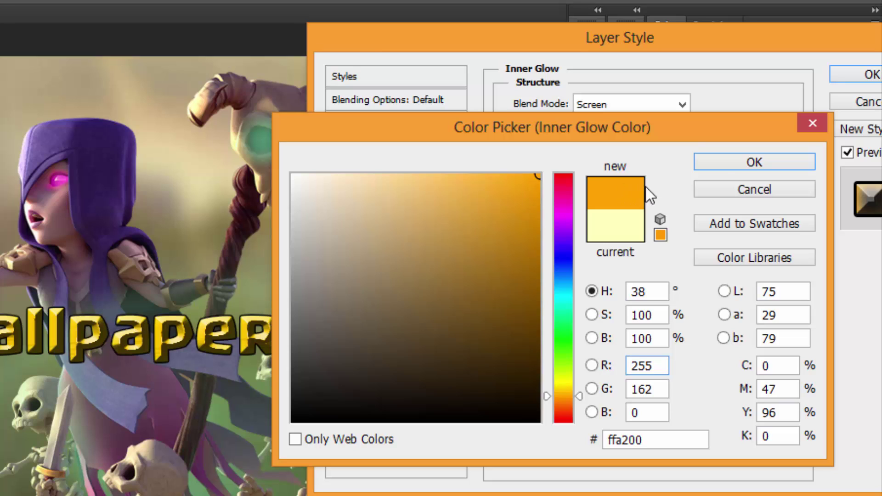
left_click(744, 168)
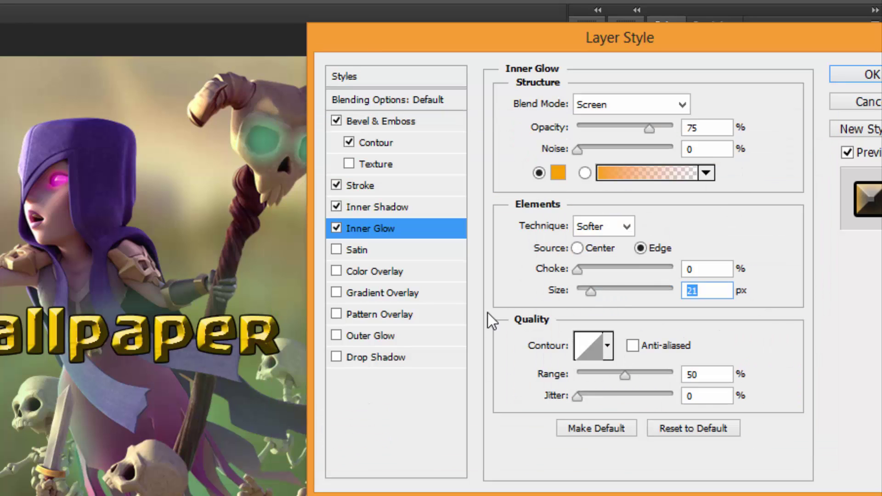
Step: Add a Drop Shadow with 7 px size, 3% spread and 100% opacity, and apply the layer style
left_click(336, 357)
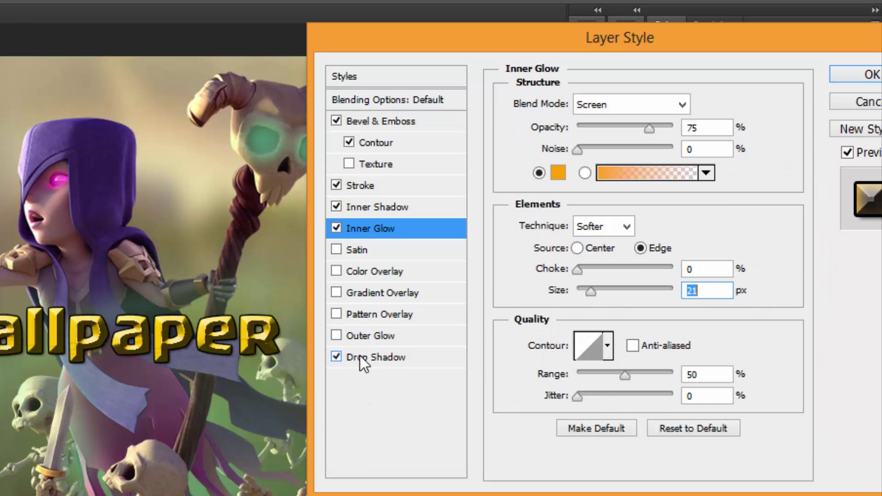
left_click(357, 357)
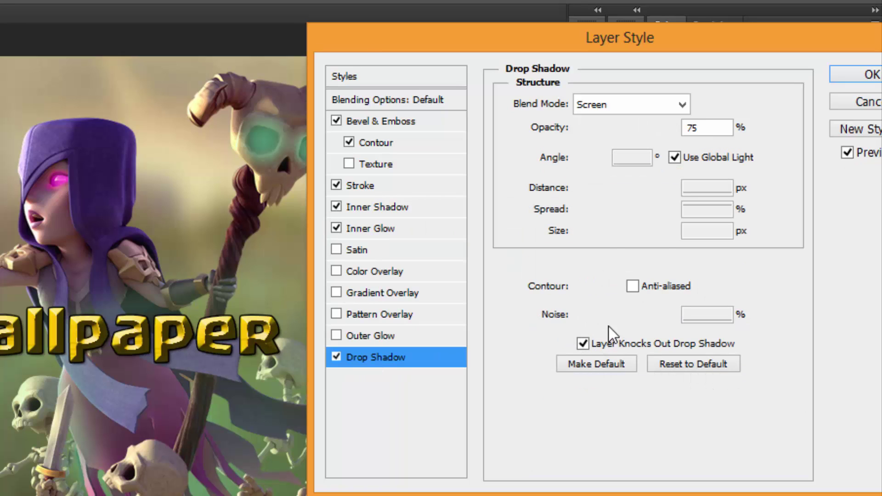
left_click_drag(701, 231, 659, 236)
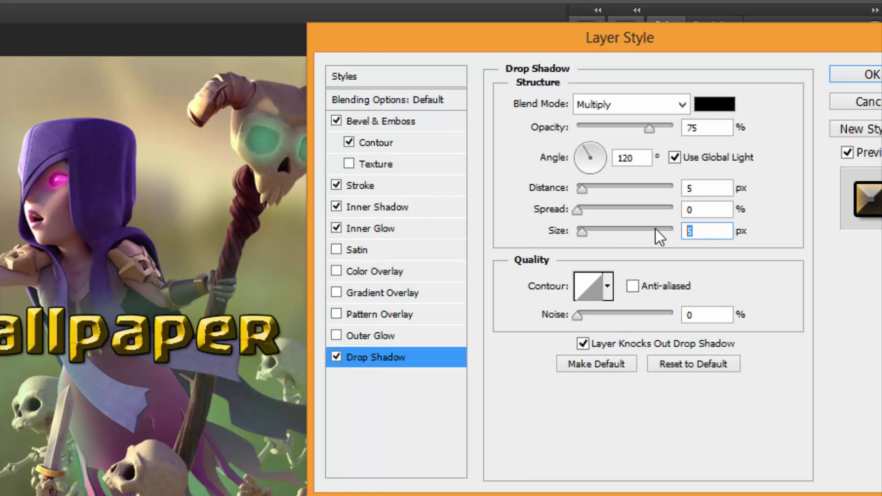
type("7")
left_click_drag(697, 208, 678, 207)
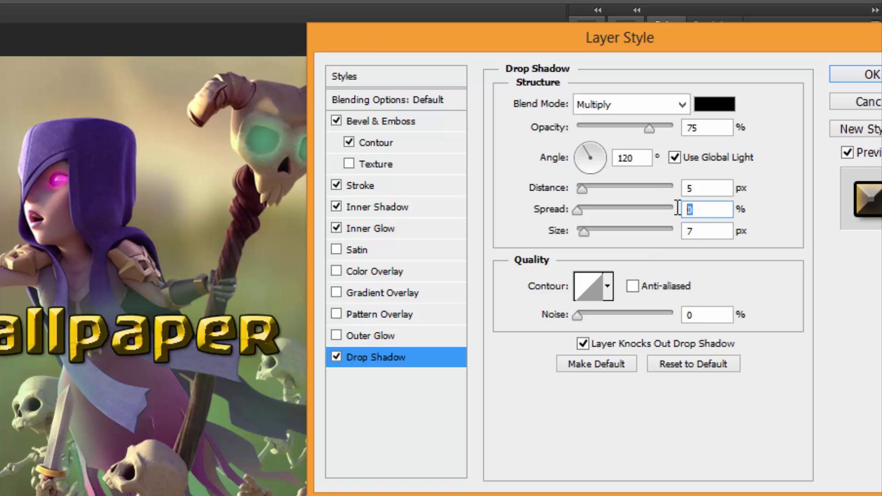
type("3")
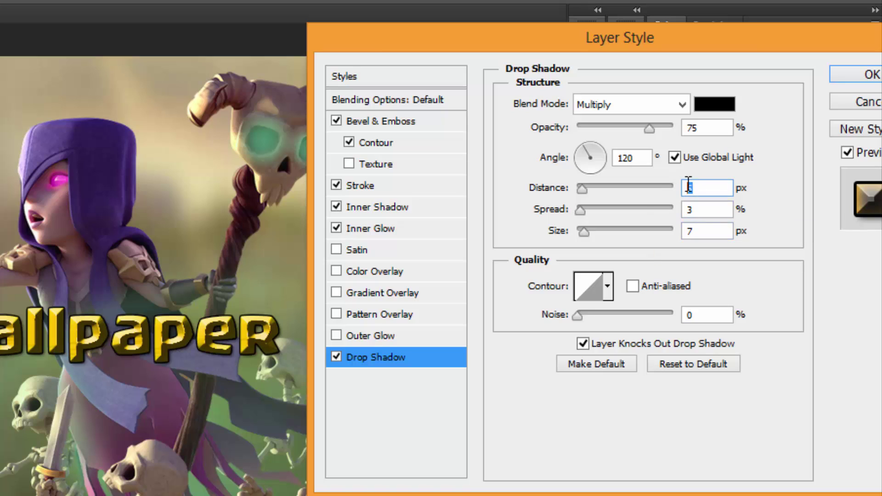
left_click(688, 132)
key("shift+Up")
key("shift+Up")
key("shift+Up")
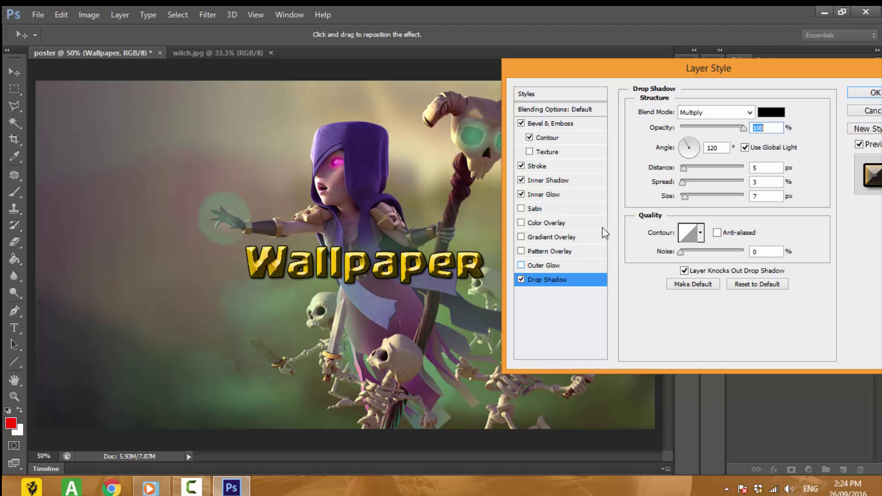
left_click(863, 94)
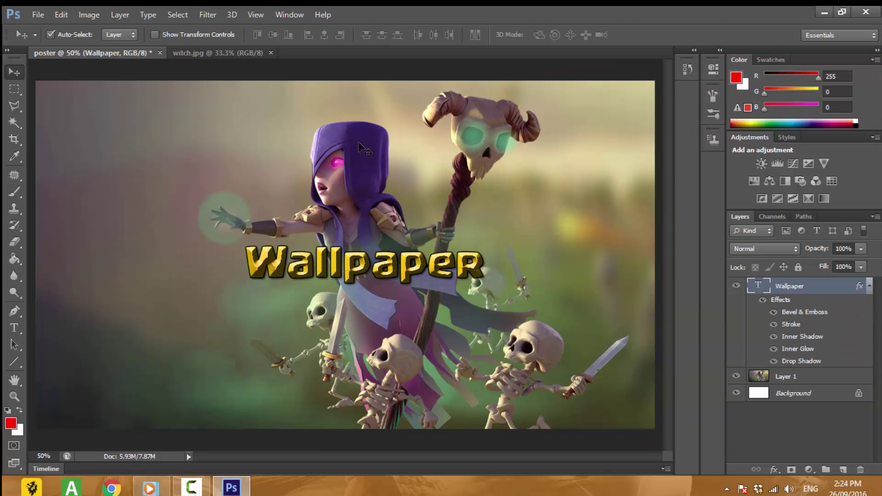
Step: Open the hog.jpg image file
right_click(322, 52)
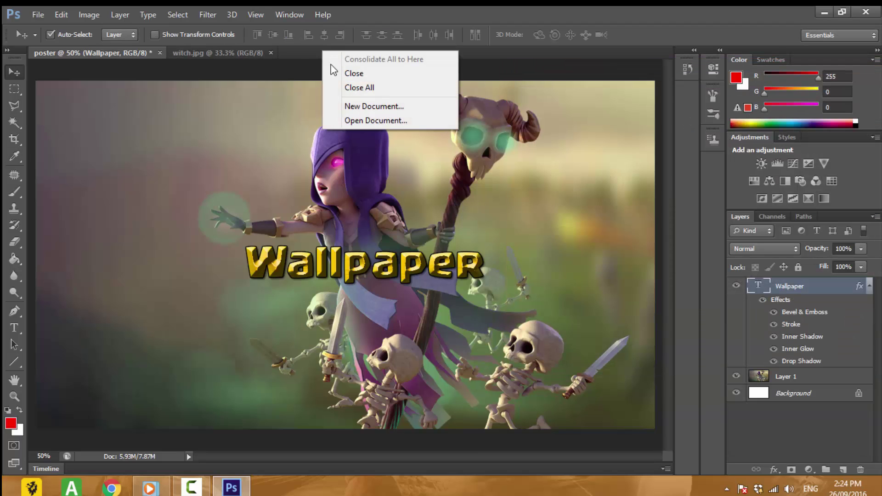
left_click(352, 119)
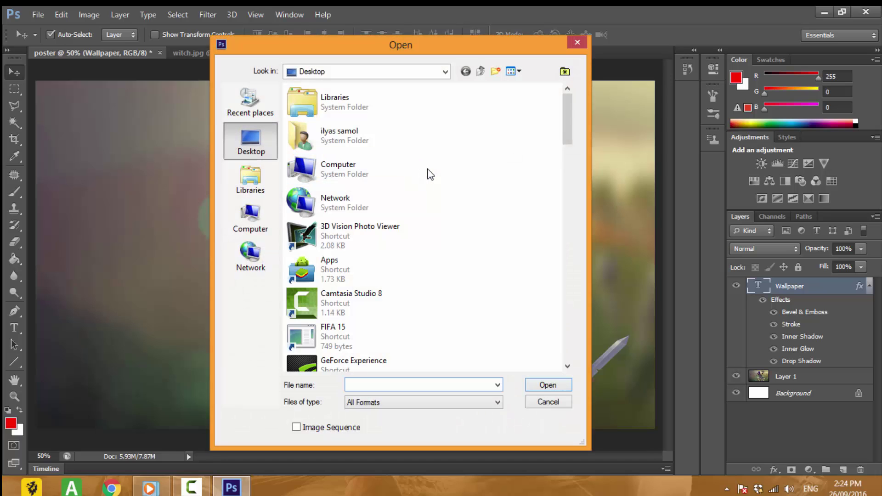
left_click_drag(570, 131, 577, 304)
left_click(379, 208)
double_click(379, 208)
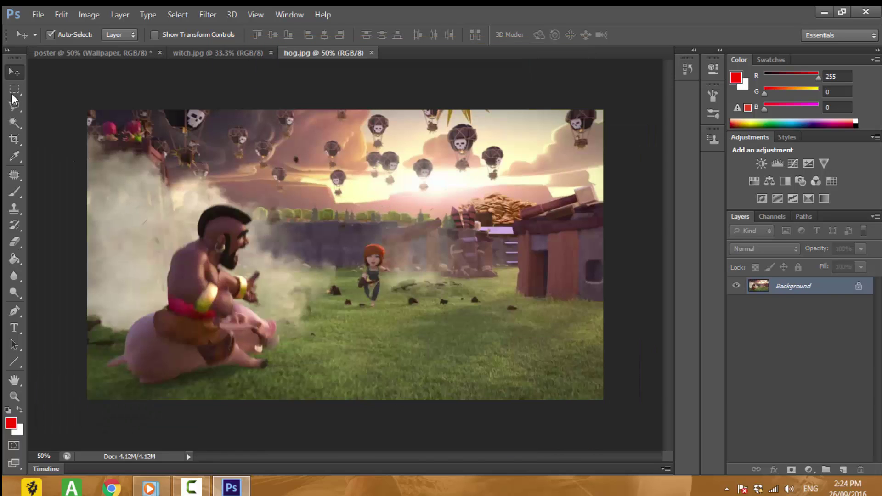
Step: Select the entire hog image, paste it into the poster, and move it left and down
left_click(14, 89)
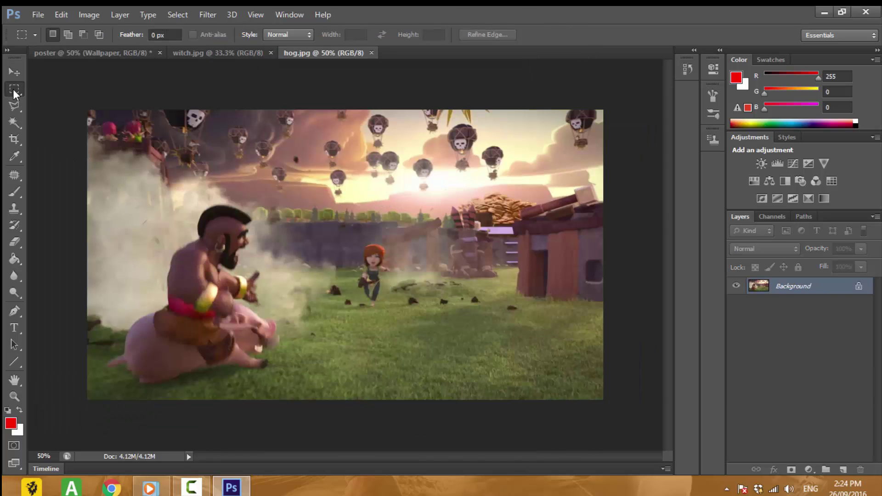
left_click_drag(68, 102, 657, 414)
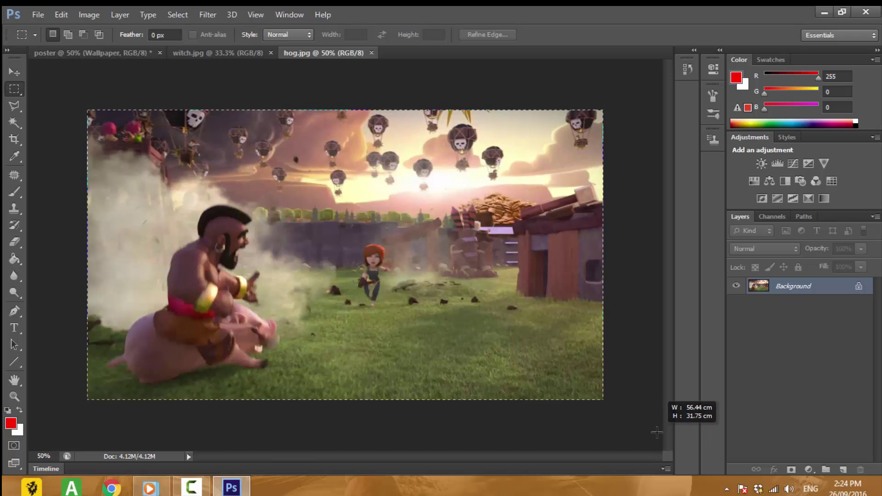
left_click(123, 56)
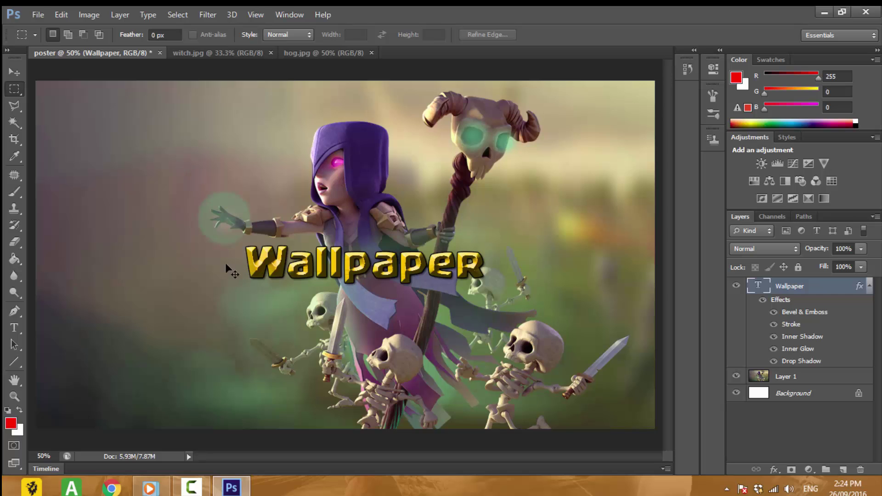
key("ctrl+v")
key("v")
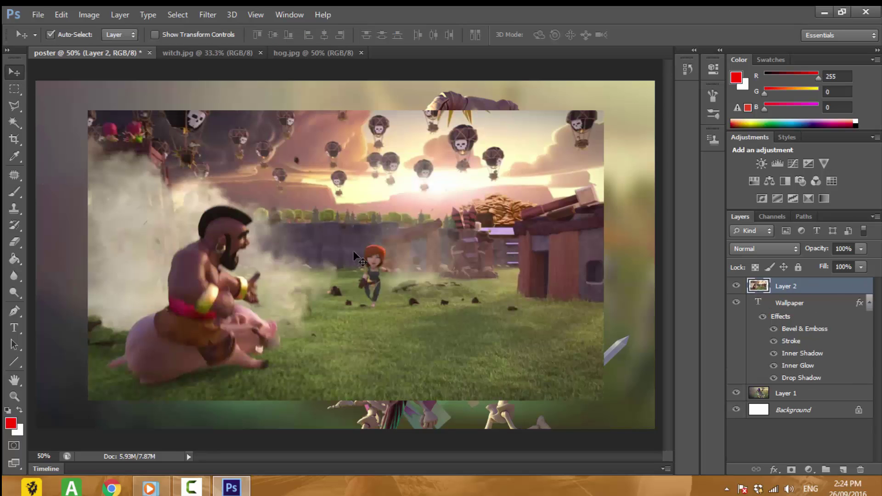
left_click_drag(354, 252, 265, 272)
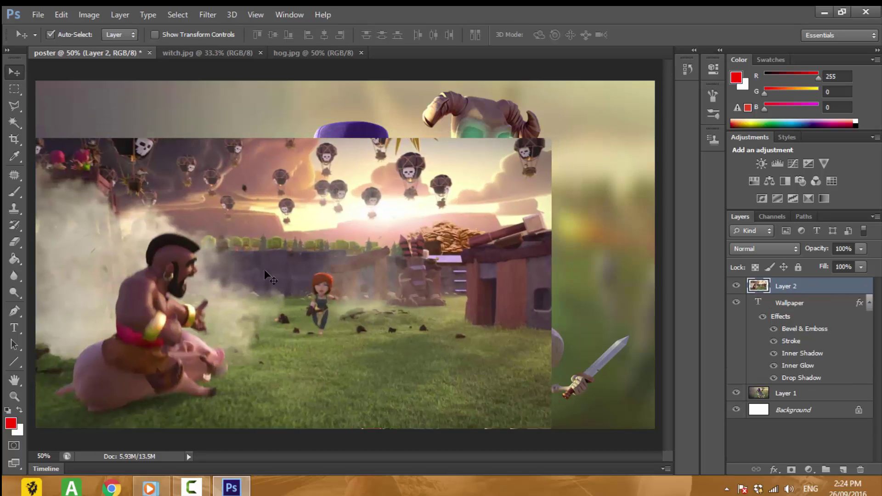
Step: Set up the Eraser with a 100 px brush
left_click(14, 242)
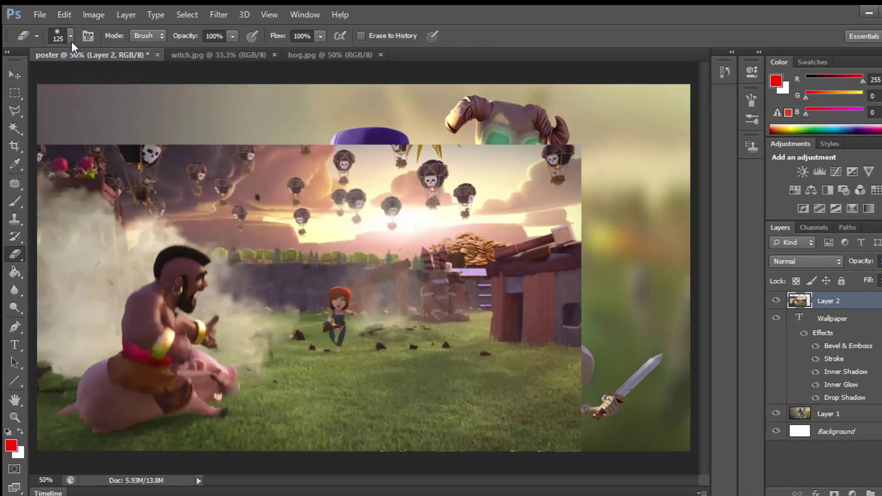
left_click(67, 35)
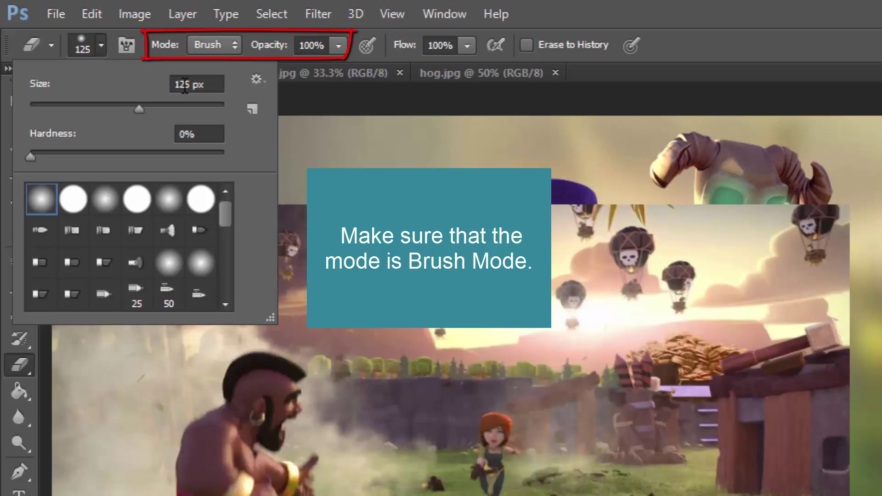
left_click(184, 85)
key("BackSpace")
type("1")
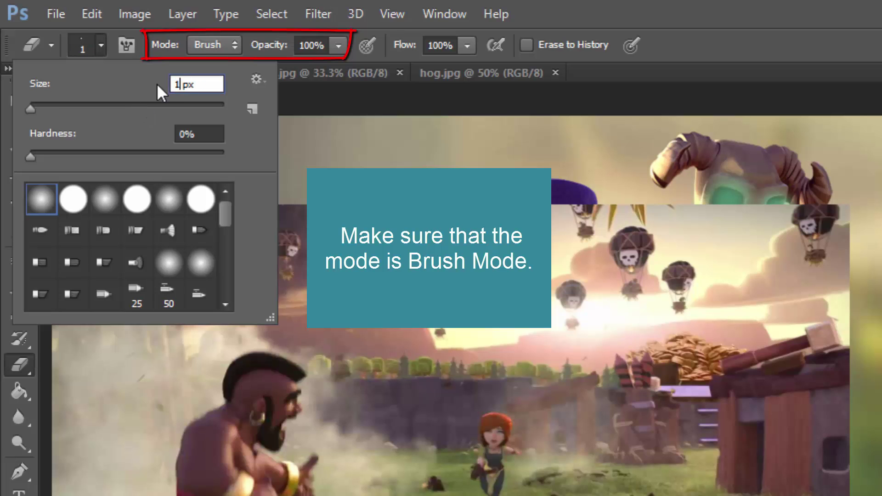
type("00")
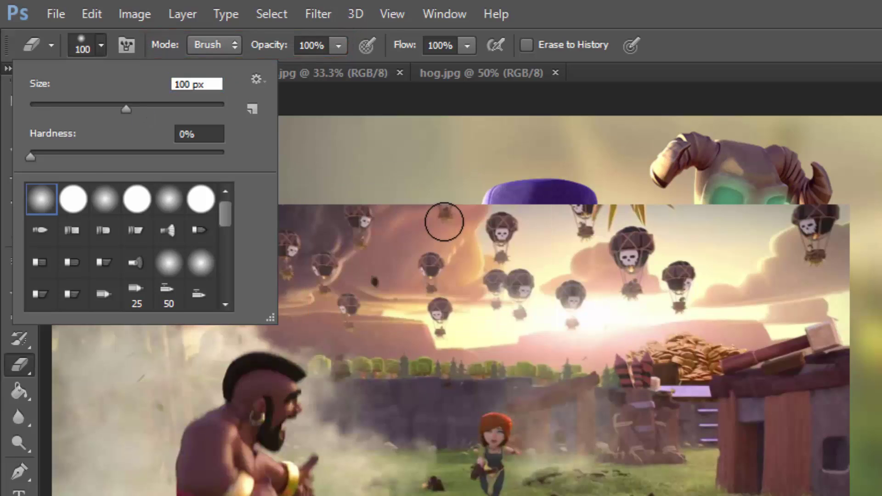
key("Return")
Step: Erase the hog layer around the witch, her hood and the skeleton, then close witch.jpg
left_click_drag(395, 142, 33, 179)
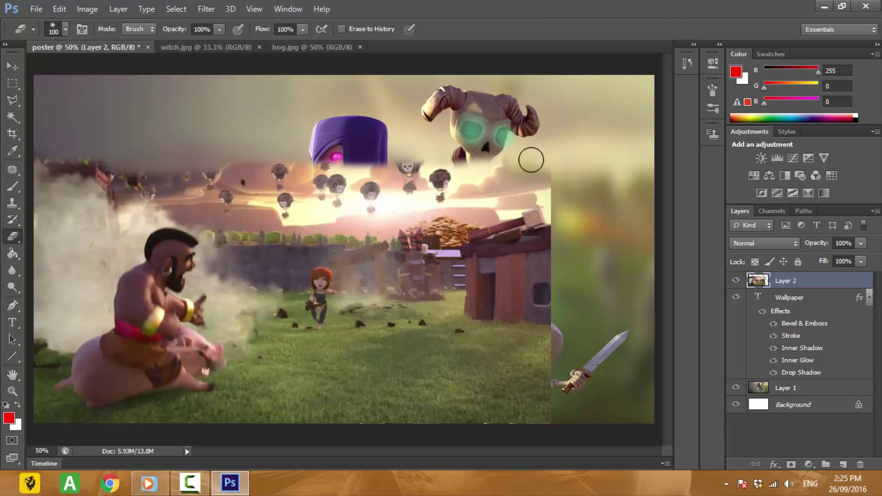
mouse_move(460, 159)
left_mouse_down()
mouse_move(518, 187)
mouse_move(517, 246)
mouse_move(547, 275)
mouse_move(495, 419)
mouse_move(358, 406)
mouse_move(459, 239)
mouse_move(393, 196)
mouse_move(299, 220)
mouse_move(258, 257)
mouse_move(408, 257)
mouse_move(372, 228)
mouse_move(395, 322)
mouse_move(368, 368)
mouse_move(291, 409)
mouse_move(207, 439)
left_mouse_up()
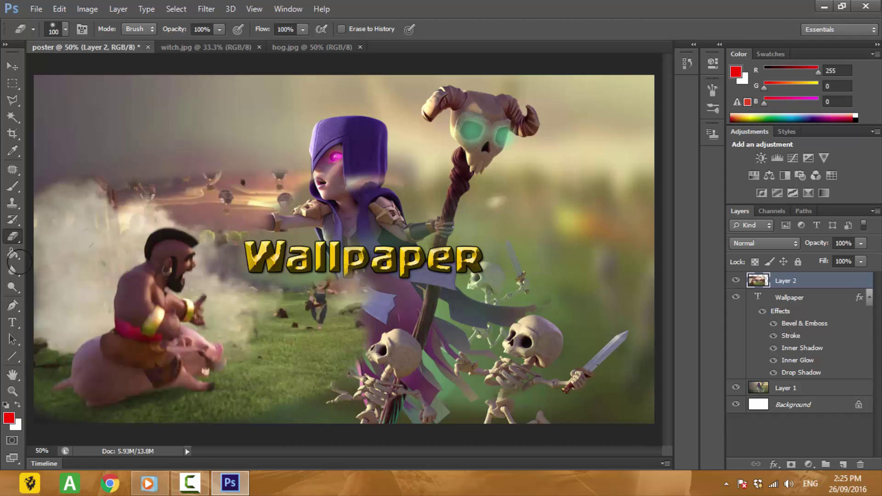
mouse_move(374, 177)
left_mouse_down()
mouse_move(242, 185)
mouse_move(257, 202)
mouse_move(236, 187)
mouse_move(285, 234)
mouse_move(320, 305)
mouse_move(368, 340)
left_mouse_up()
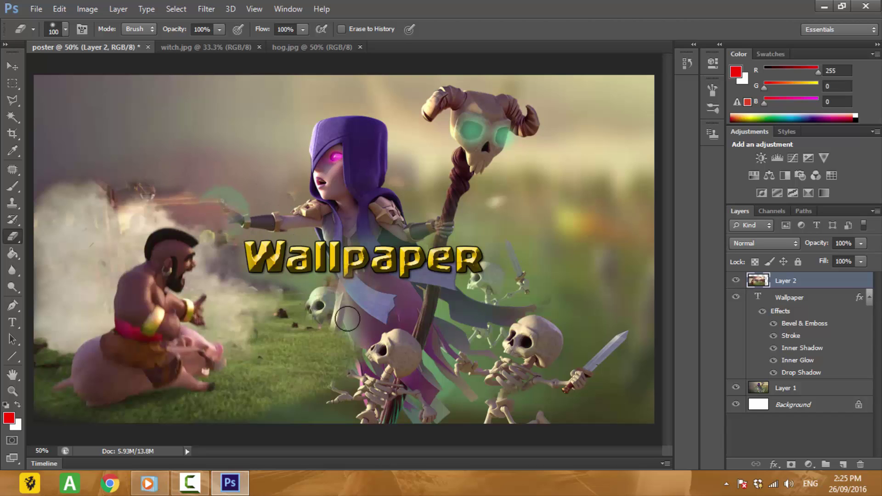
left_click(258, 46)
right_click(284, 48)
Step: Open pekka.jpg and select the whole image with the rectangular marquee
left_click(322, 119)
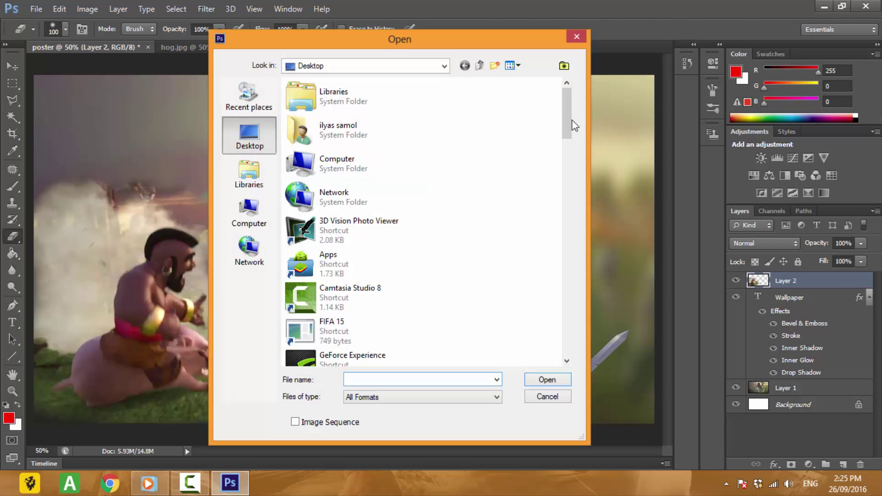
left_click_drag(572, 121, 574, 324)
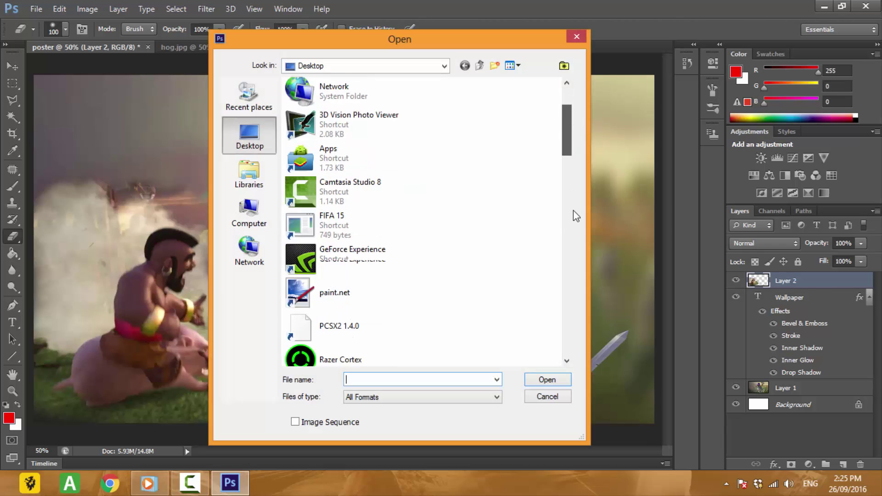
scroll(429, 239, "down", 1)
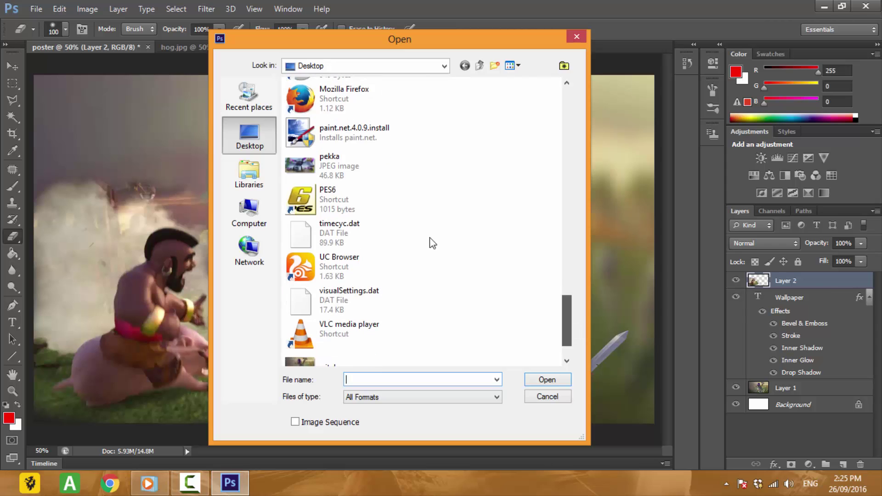
double_click(360, 166)
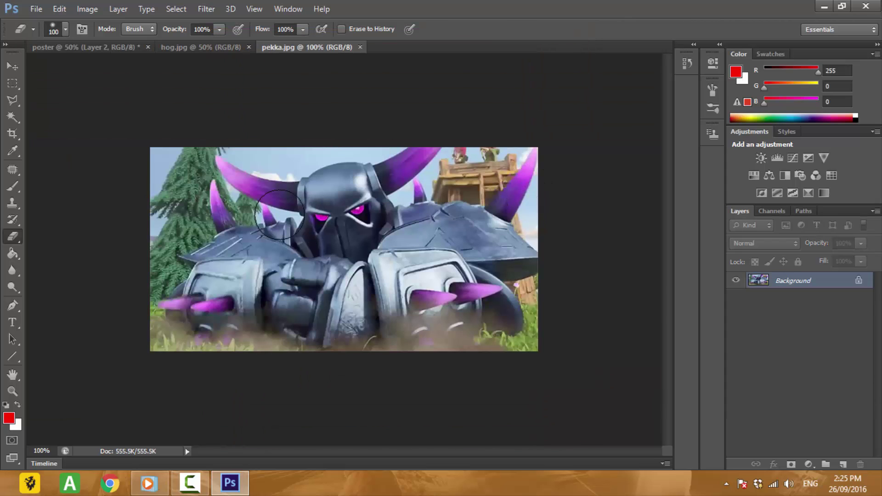
left_click(12, 82)
left_click_drag(132, 123, 571, 366)
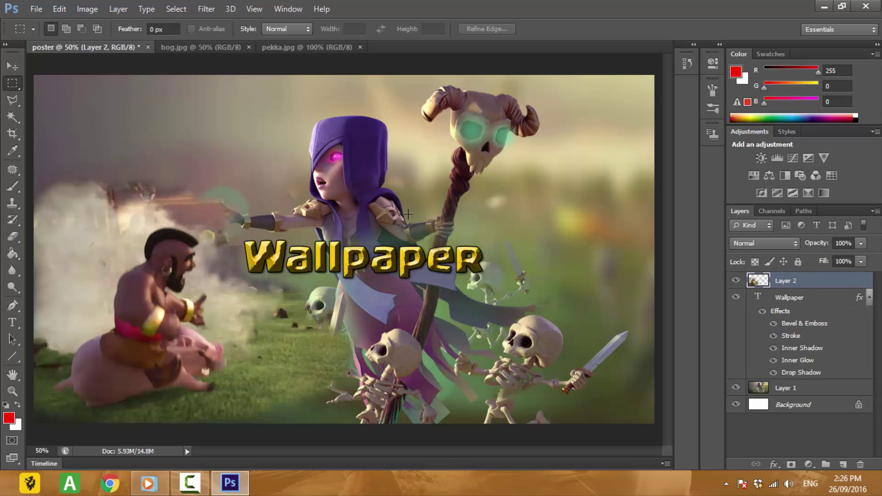
Step: Drag the pekka image into the poster and move it to the top-right corner
left_click_drag(114, 43, 515, 237)
left_click(15, 67)
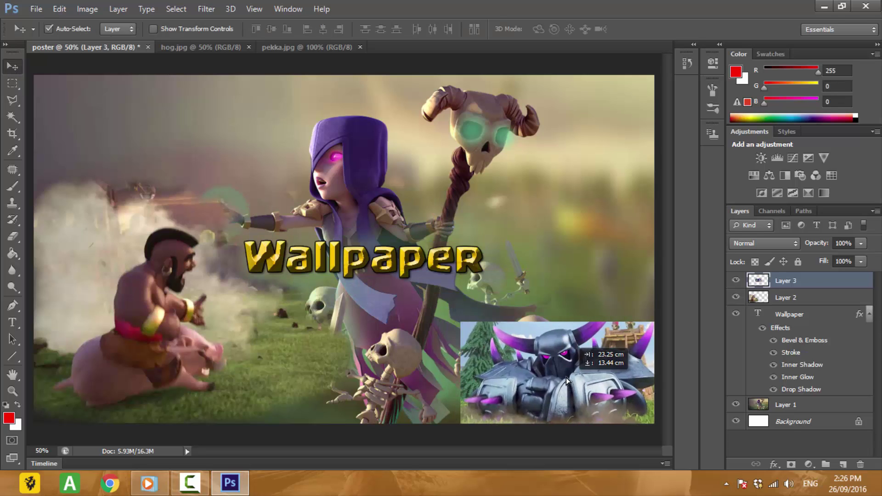
mouse_move(361, 262)
left_mouse_down()
mouse_move(564, 291)
mouse_move(562, 134)
left_mouse_up()
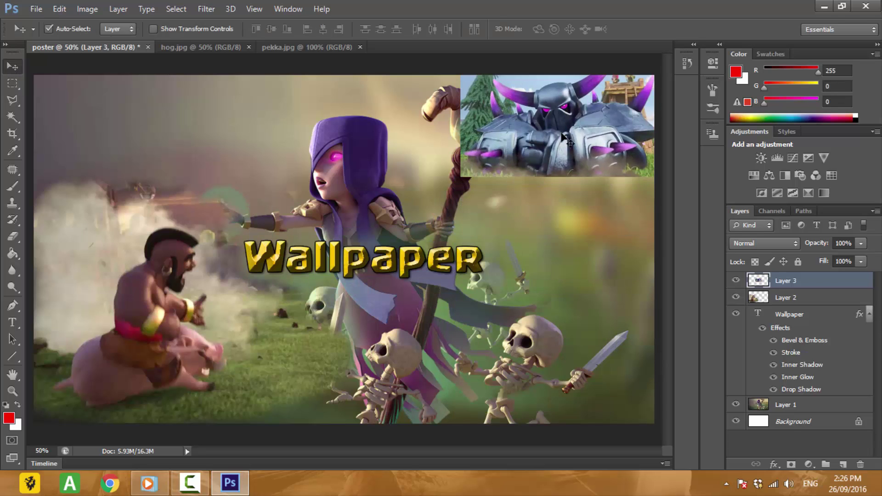
left_click(18, 236)
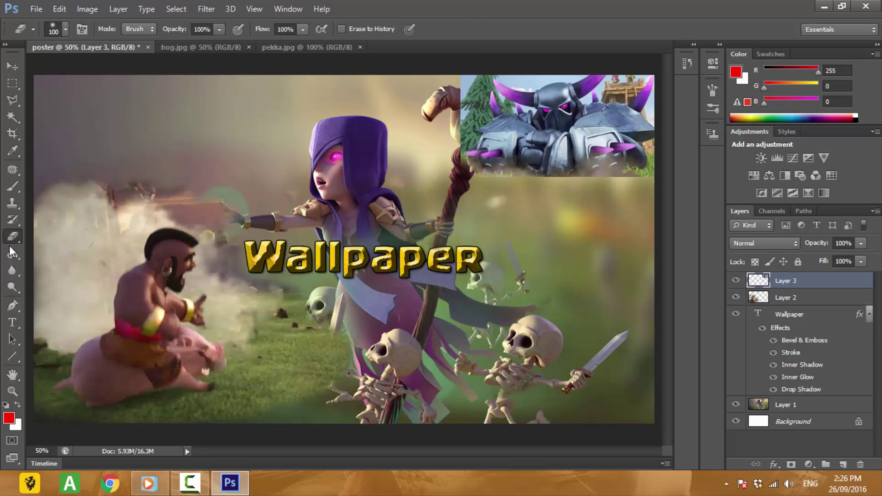
Step: Erase the Pekka image's bottom and left edges and set Layer 3 opacity to 75%
left_click_drag(470, 175, 646, 178)
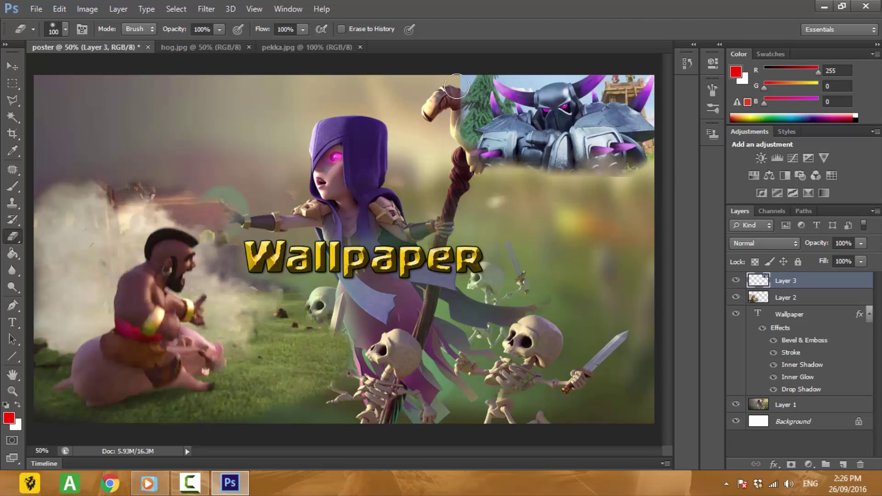
left_click_drag(464, 102, 459, 147)
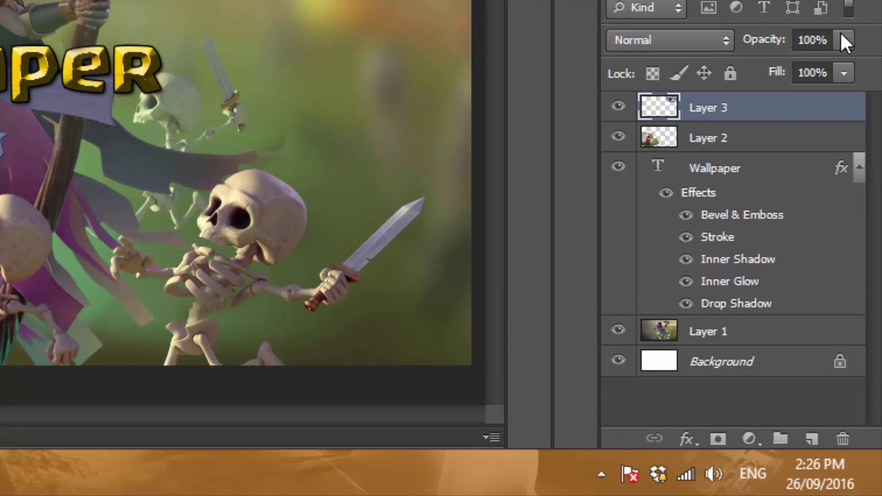
left_click(860, 243)
left_click_drag(843, 63, 842, 65)
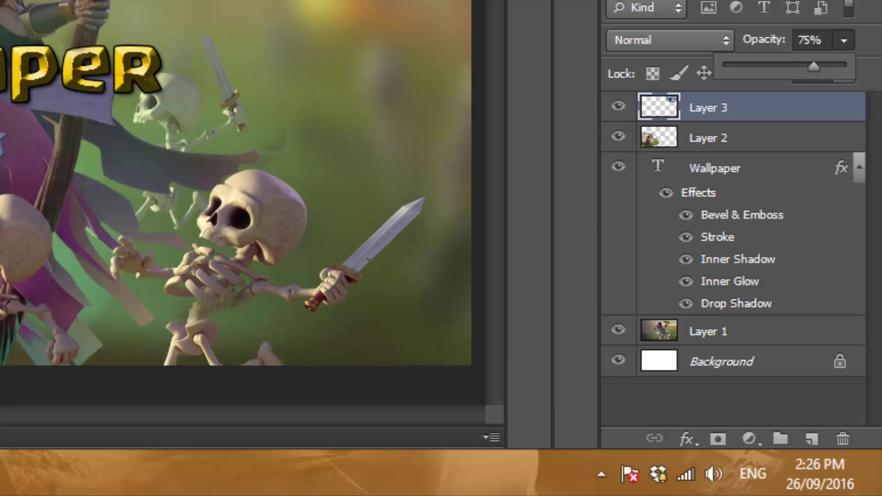
key("Return")
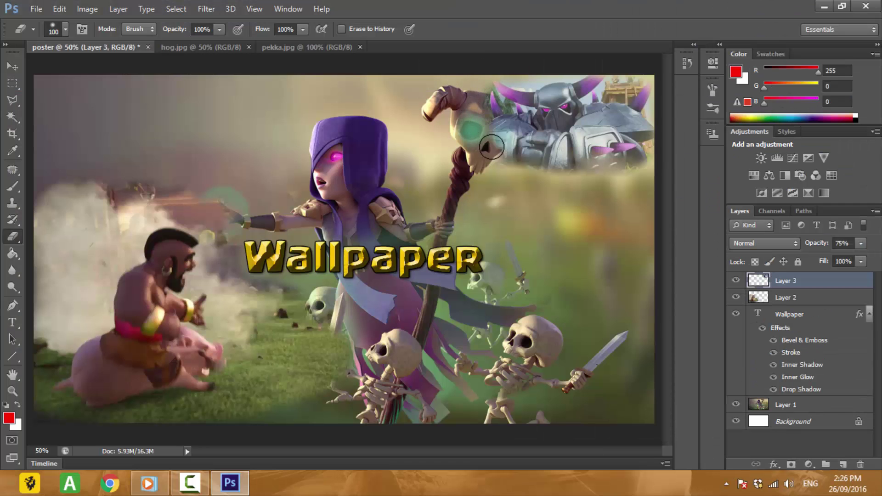
left_click_drag(492, 147, 494, 177)
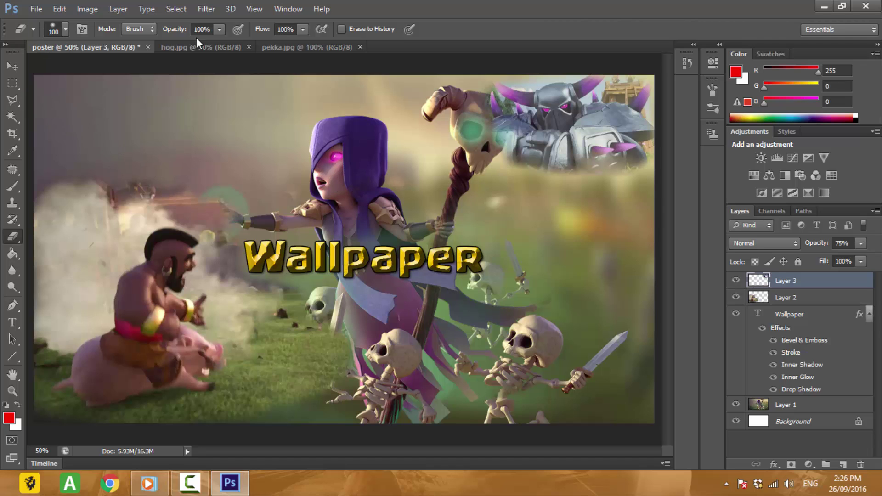
Step: Close hog.jpg, open wizard.jpg, and select the entire wizard image
left_click(249, 47)
right_click(306, 45)
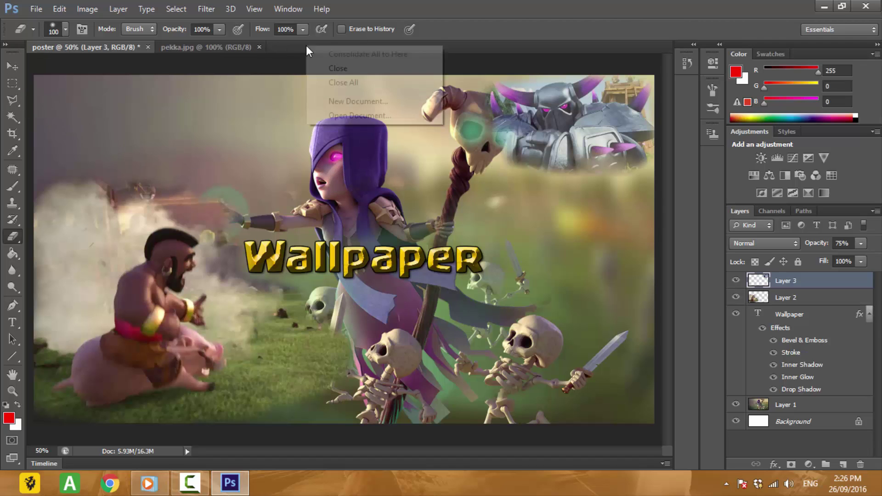
left_click(351, 115)
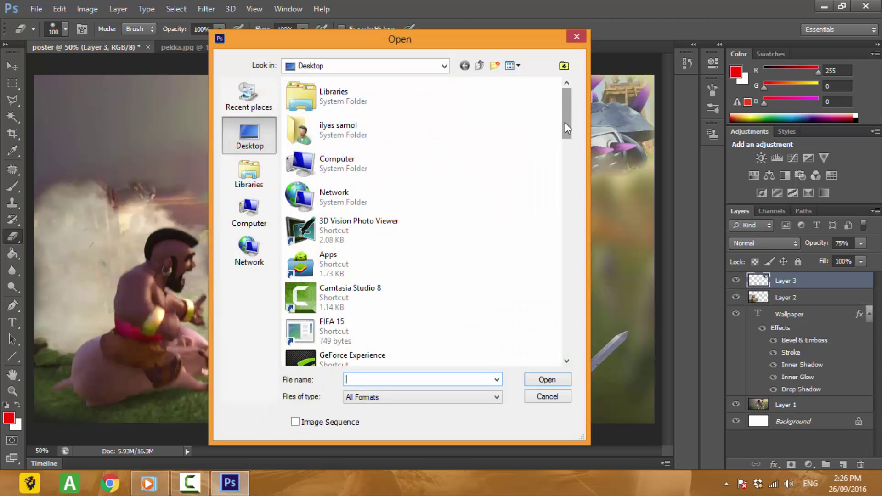
left_click_drag(566, 127, 572, 349)
left_click(331, 344)
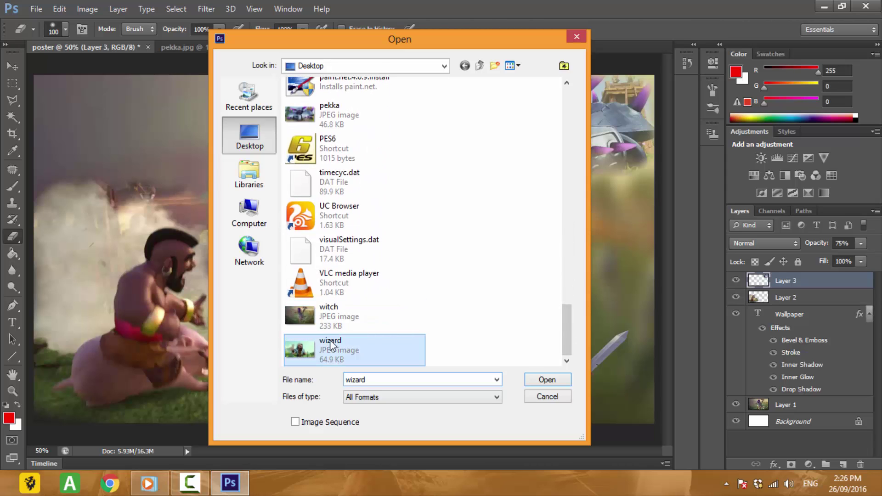
left_click(560, 381)
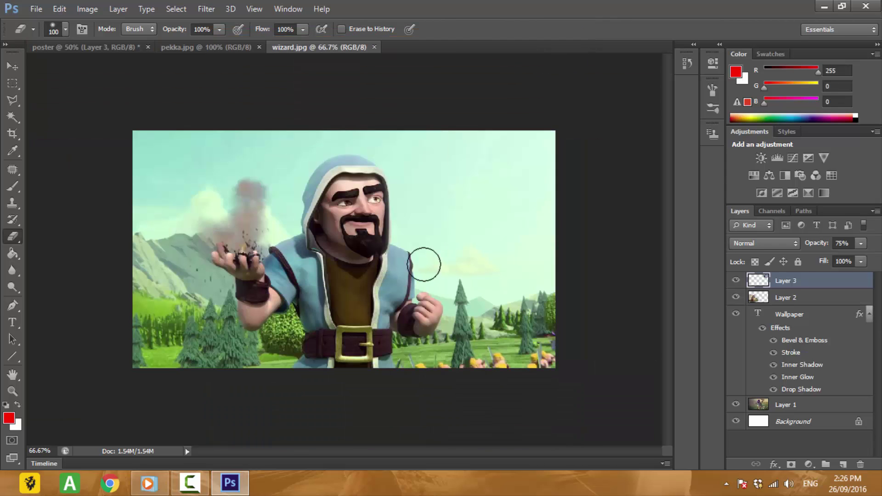
left_click(12, 83)
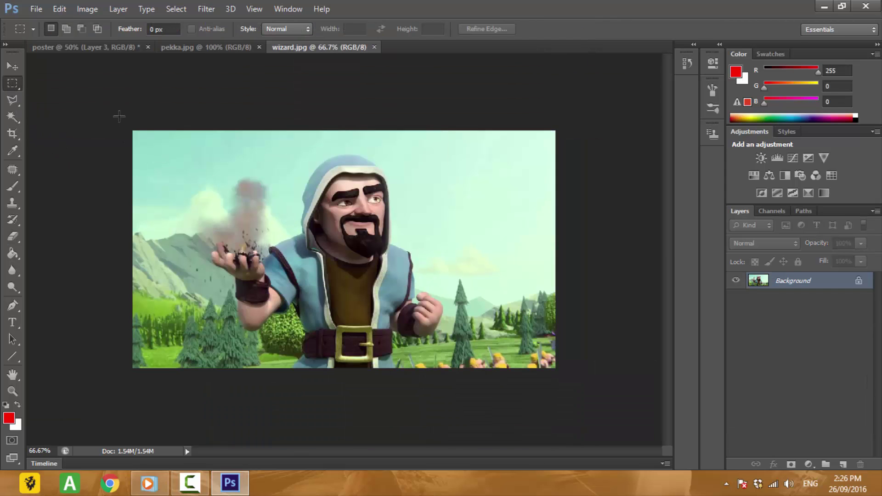
mouse_move(131, 133)
left_mouse_down()
mouse_move(578, 366)
mouse_move(595, 357)
left_mouse_up()
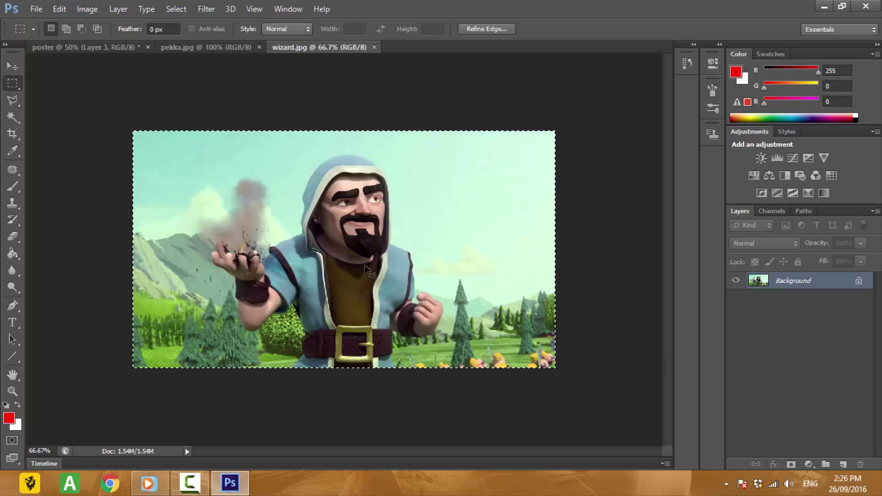
Step: Paste the wizard image into the poster as Layer 4 and move it toward the bottom centre
left_click(118, 50)
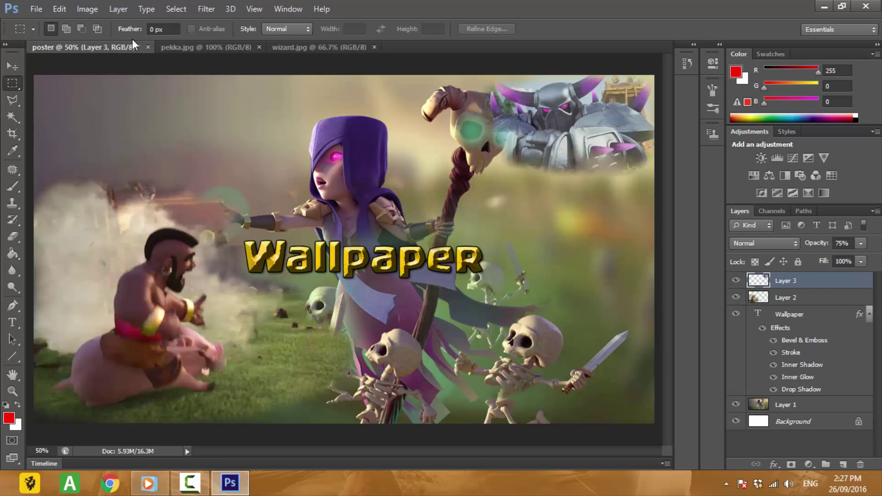
key("ctrl+v")
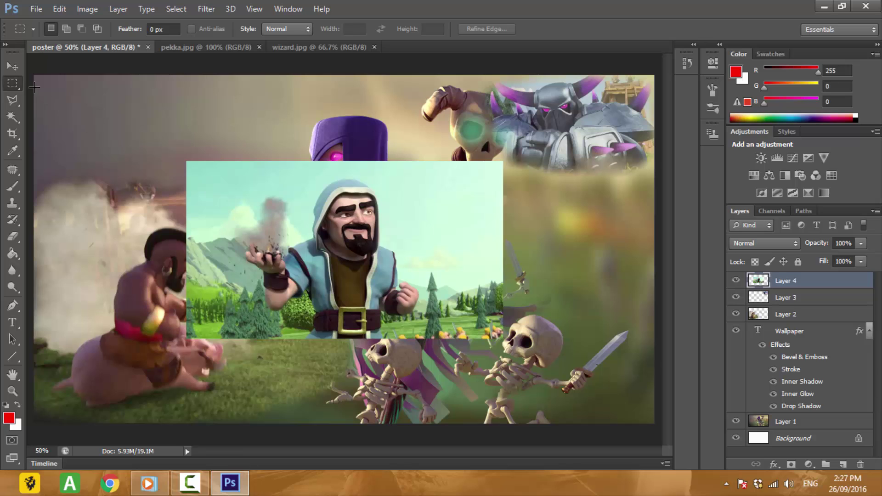
left_click(12, 72)
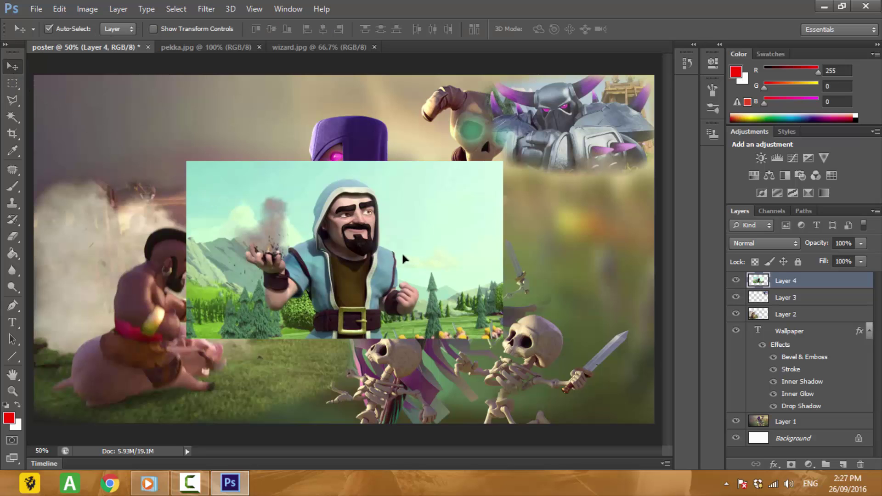
mouse_move(416, 273)
left_mouse_down()
mouse_move(437, 358)
mouse_move(427, 358)
left_mouse_up()
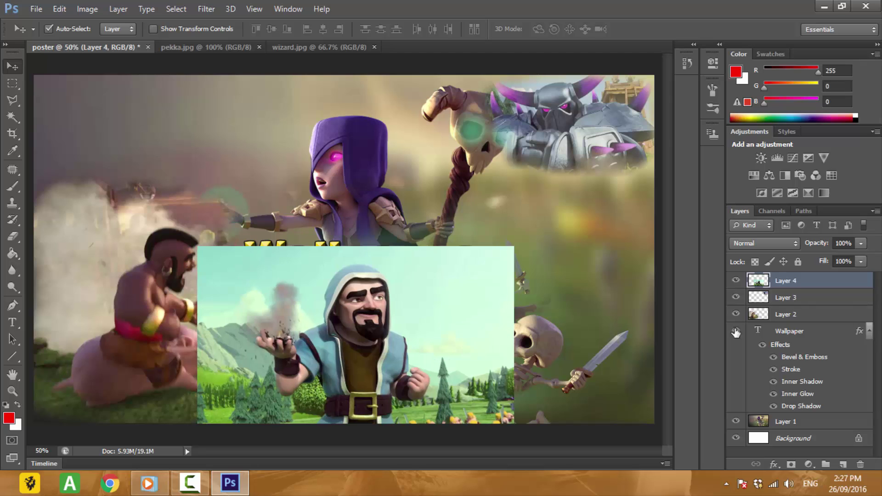
Step: Restack layers: wizard below the Wallpaper text, Layer 2 above Layer 1
left_click(869, 330)
left_click_drag(822, 291, 810, 345)
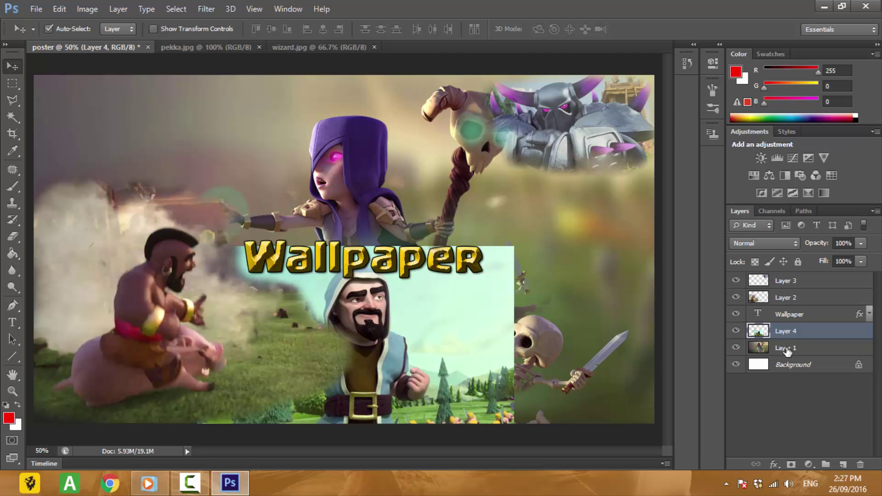
mouse_move(787, 346)
left_mouse_down()
mouse_move(792, 330)
mouse_move(795, 347)
left_mouse_up()
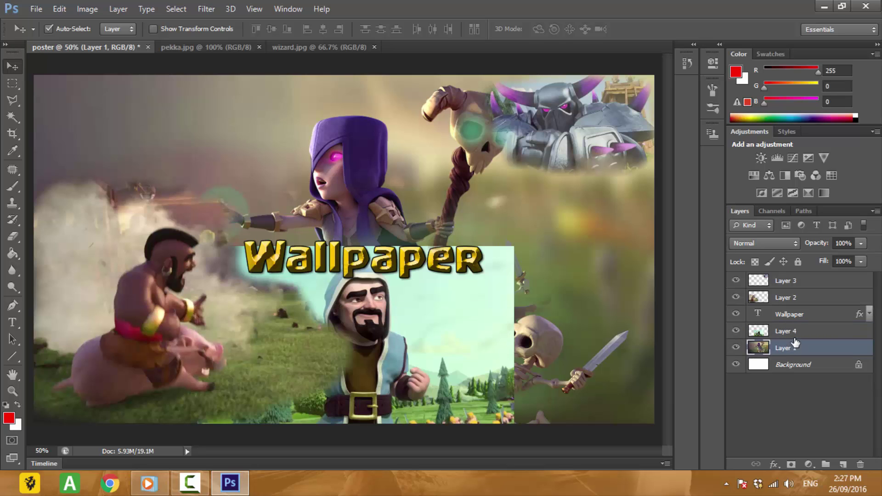
left_click_drag(787, 299, 792, 356)
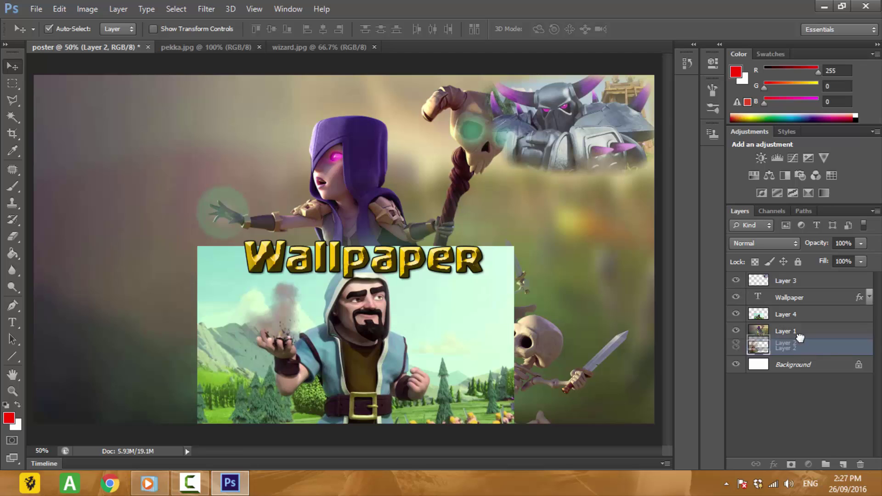
left_click_drag(795, 351, 799, 331)
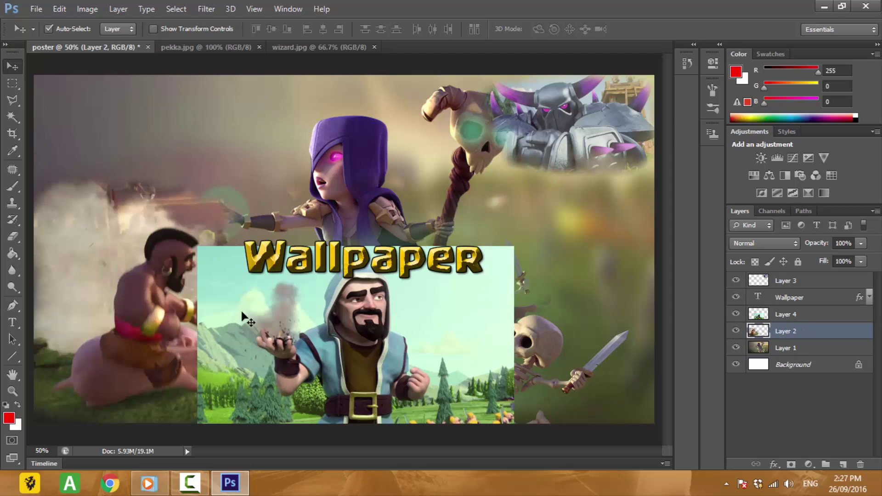
Step: Erase the wizard layer's top-left, left and lower-right edges, undoing a stray hog rider erase
left_click(13, 236)
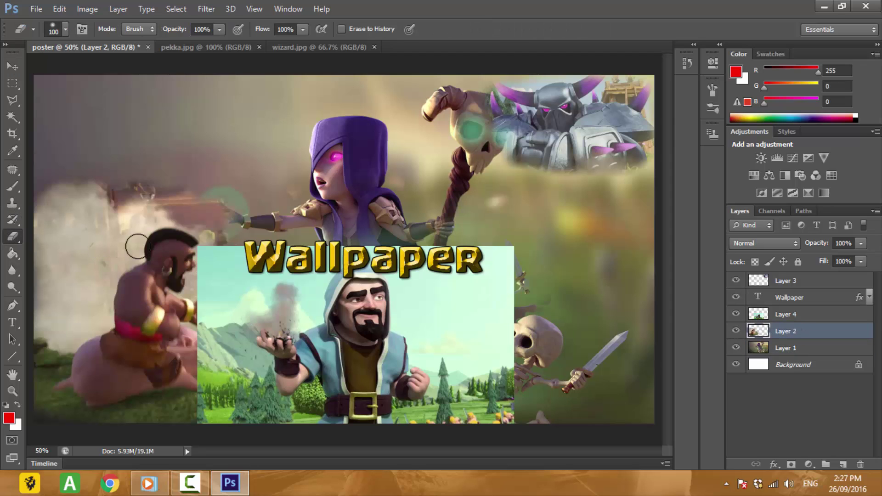
left_click_drag(214, 246, 205, 248)
key("ctrl+z")
left_click(783, 317)
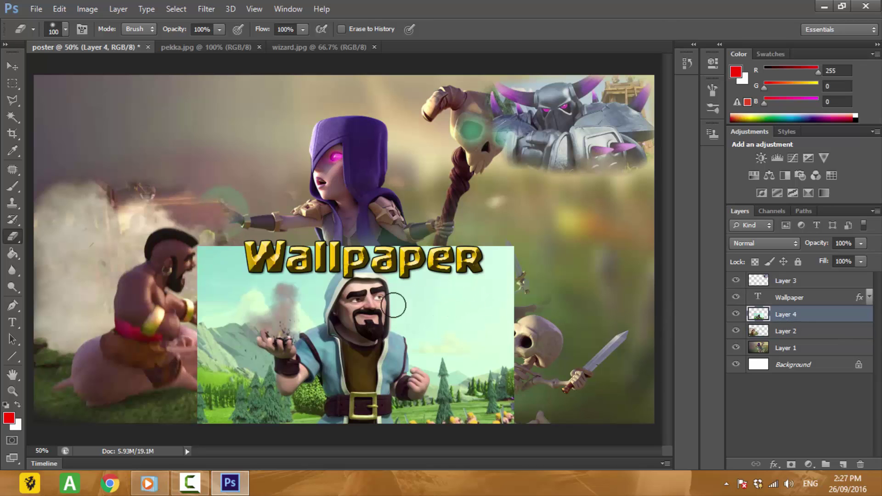
mouse_move(205, 289)
left_mouse_down()
mouse_move(290, 242)
mouse_move(478, 269)
mouse_move(531, 250)
mouse_move(532, 321)
mouse_move(510, 344)
mouse_move(516, 285)
mouse_move(476, 275)
mouse_move(492, 281)
left_mouse_up()
mouse_move(205, 261)
left_mouse_down()
mouse_move(193, 298)
mouse_move(192, 369)
mouse_move(211, 406)
mouse_move(209, 309)
mouse_move(223, 402)
mouse_move(204, 413)
left_mouse_up()
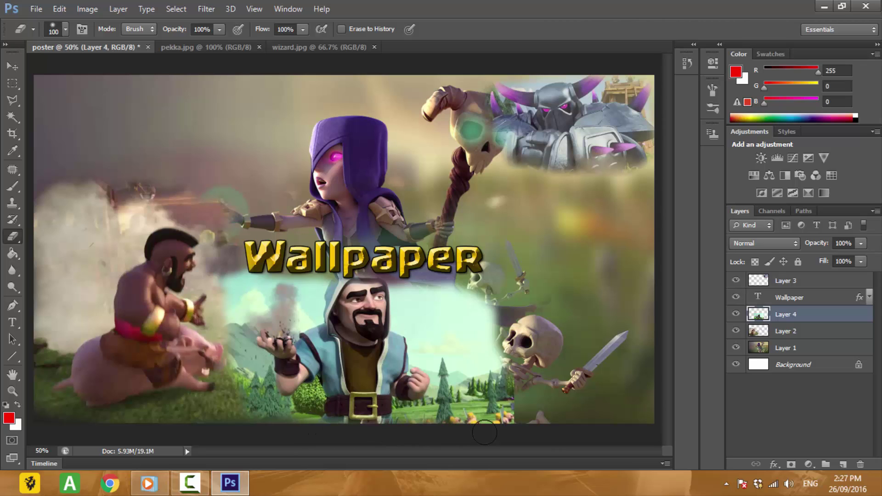
left_click_drag(484, 433, 546, 401)
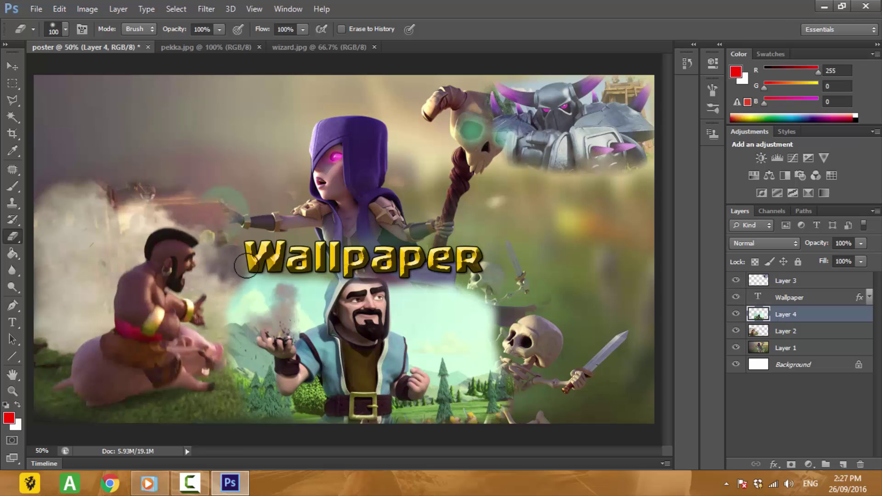
Step: Blend the wizard edges under the Wallpaper text and beside the skeleton, removing the covering tree
left_click_drag(233, 275, 275, 250)
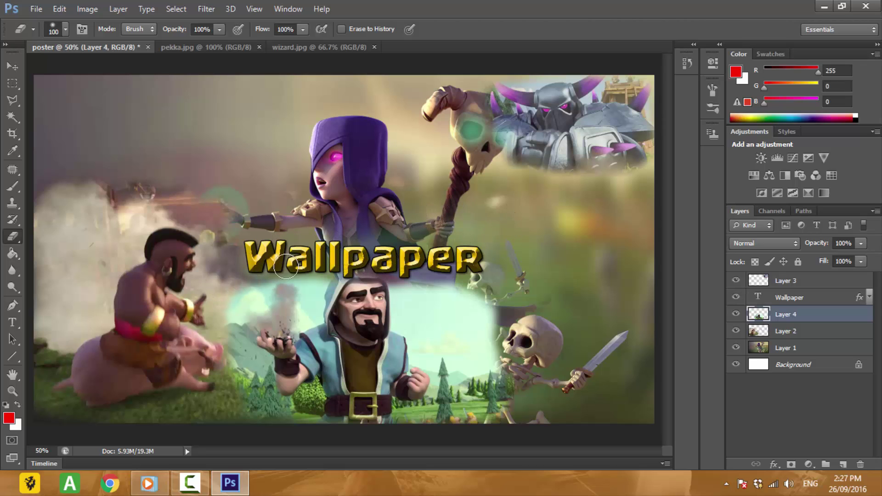
mouse_move(286, 267)
left_mouse_down()
mouse_move(229, 322)
mouse_move(247, 368)
left_mouse_up()
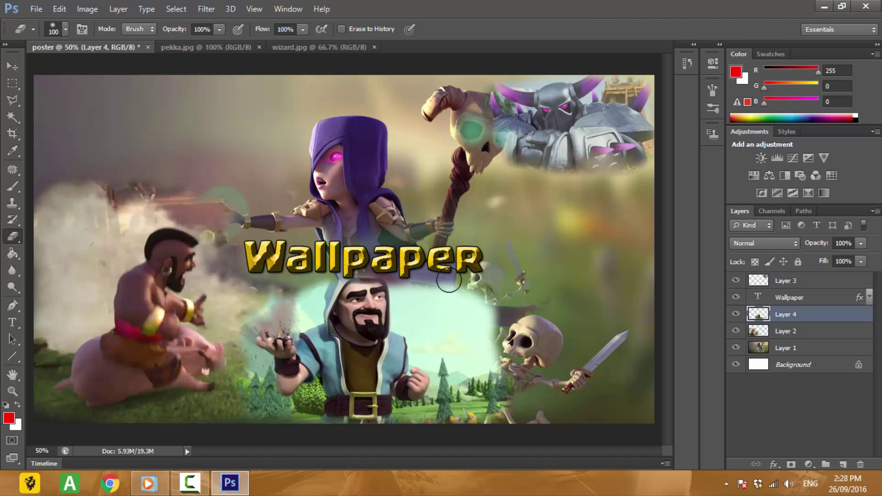
mouse_move(449, 282)
left_mouse_down()
mouse_move(480, 303)
mouse_move(495, 348)
left_mouse_up()
left_click_drag(496, 384, 491, 394)
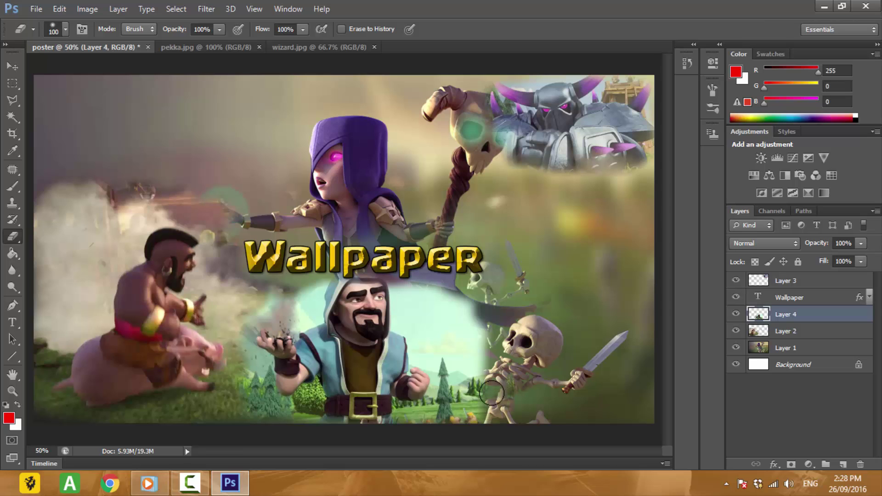
Step: Set the wizard layer opacity to 90% and Layer 3 opacity to 70%
left_click(860, 244)
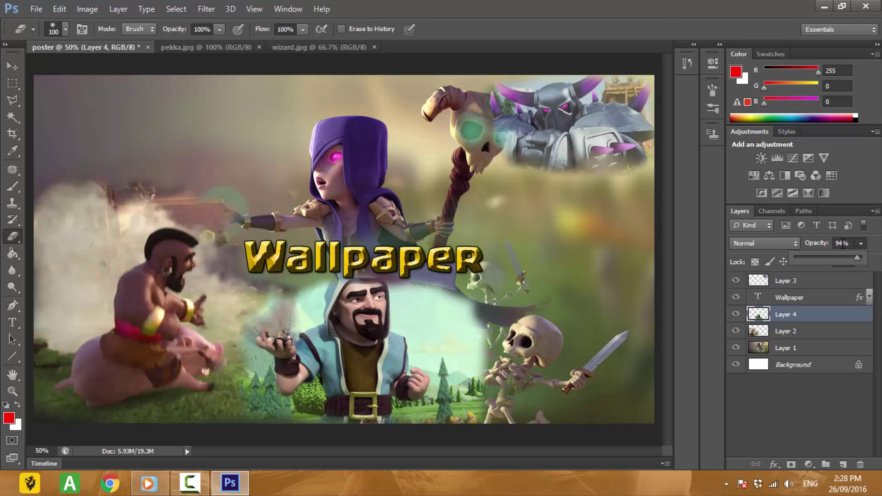
left_click_drag(858, 258, 855, 259)
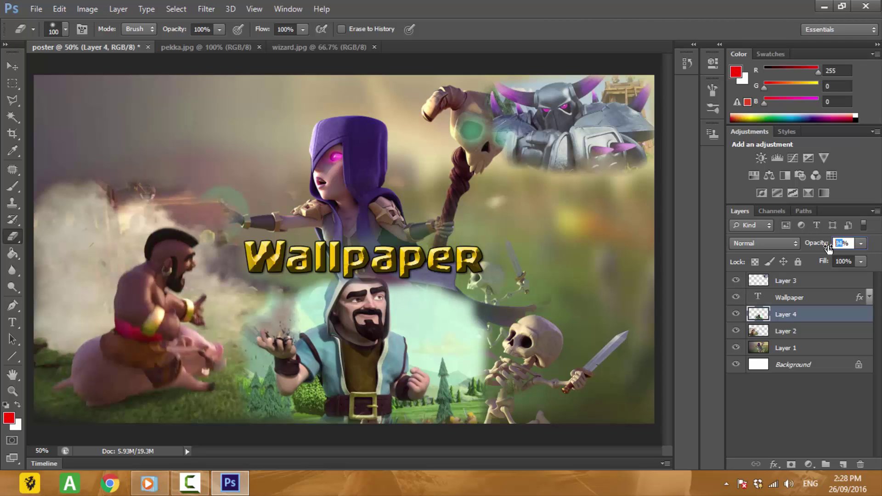
type("90")
left_click(792, 282)
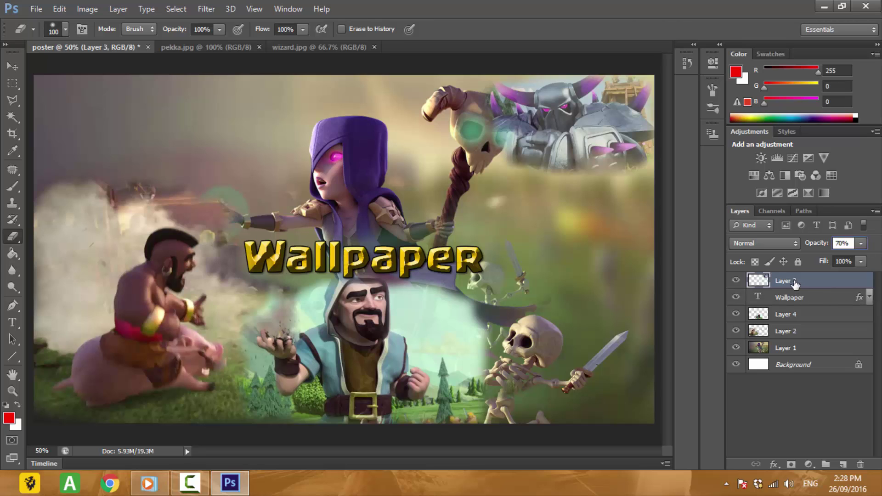
key("Return")
Step: Select Layer 1 in the poster and close the pekka.jpg document
left_click(779, 315)
left_click(784, 332)
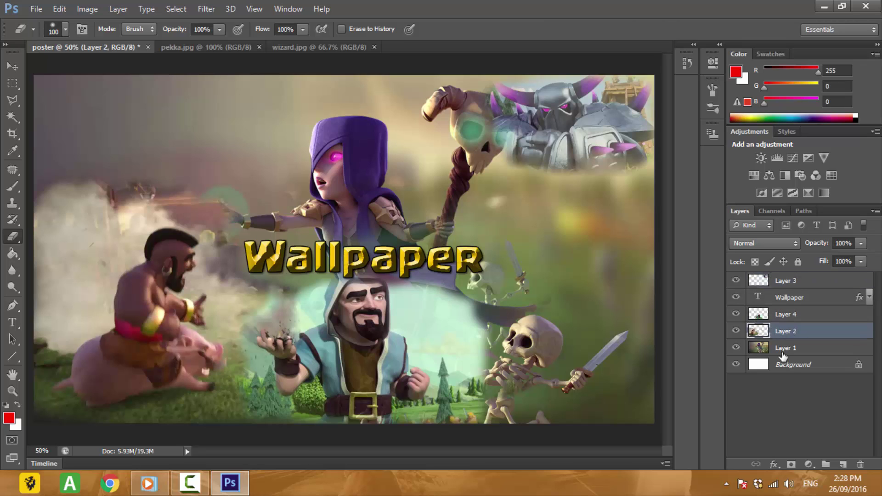
left_click(781, 349)
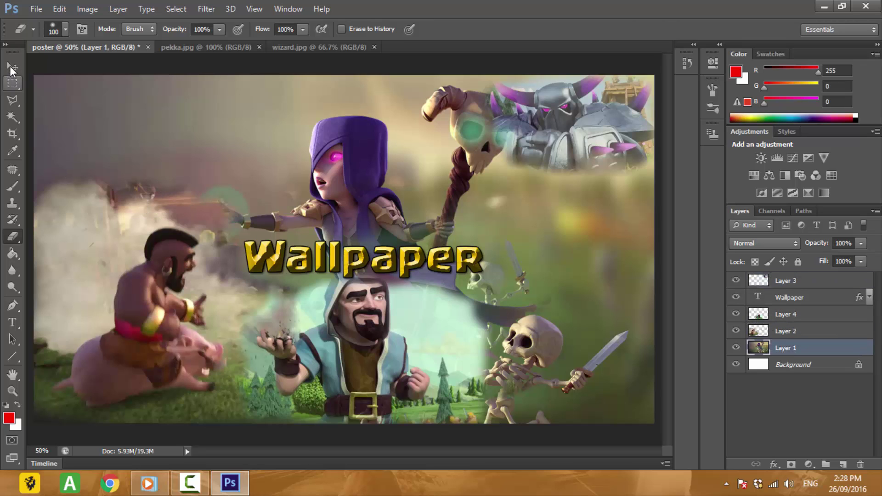
left_click(12, 67)
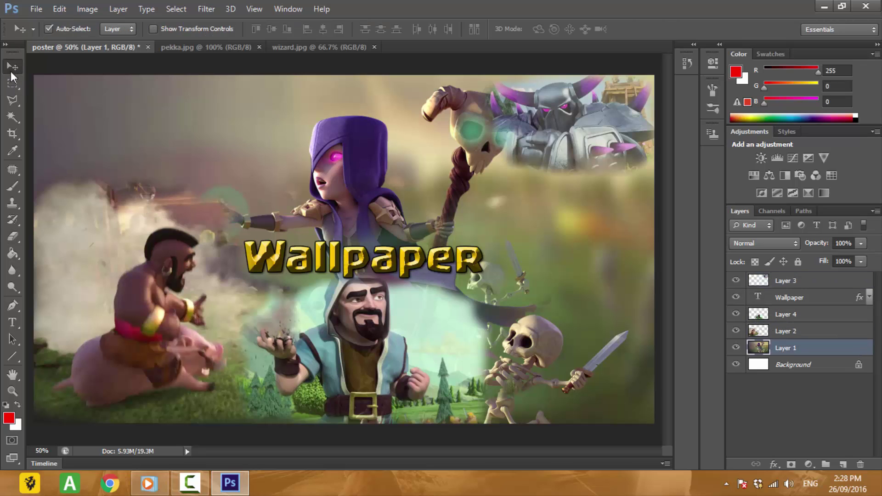
left_click(259, 47)
Step: Open giant.jpg as a new document
right_click(320, 47)
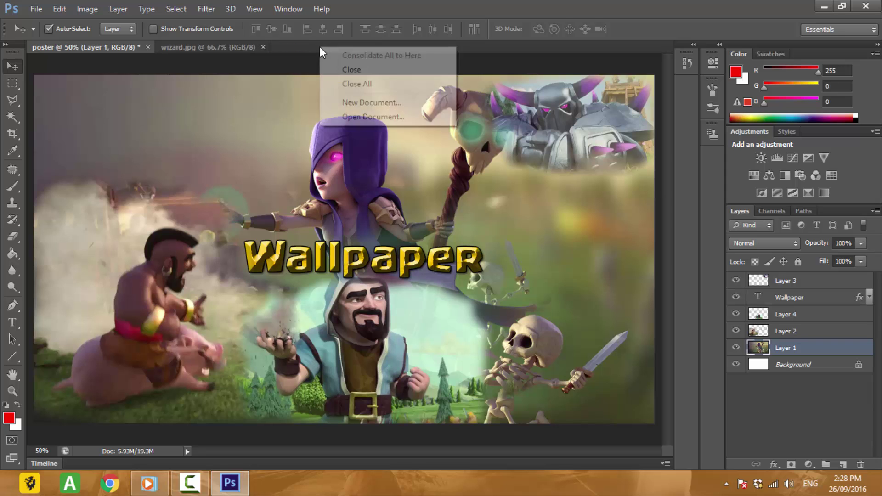
left_click(362, 118)
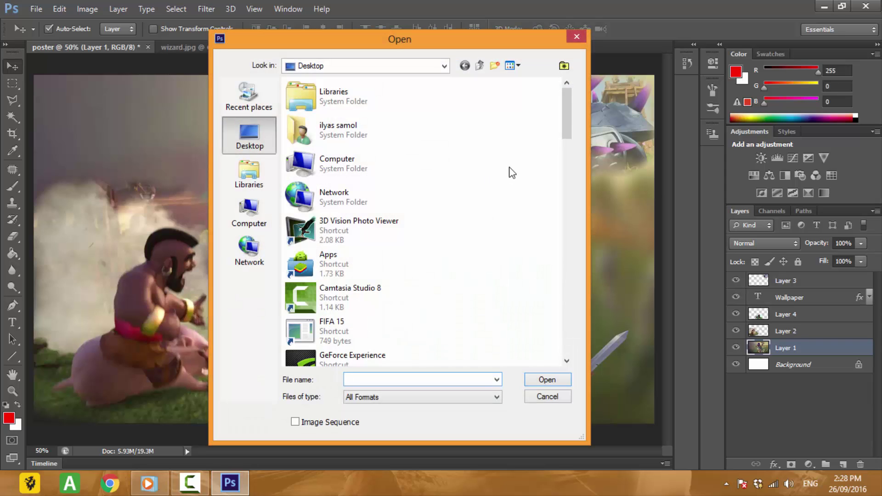
mouse_move(567, 117)
left_mouse_down()
mouse_move(585, 291)
mouse_move(580, 344)
left_mouse_up()
type("g")
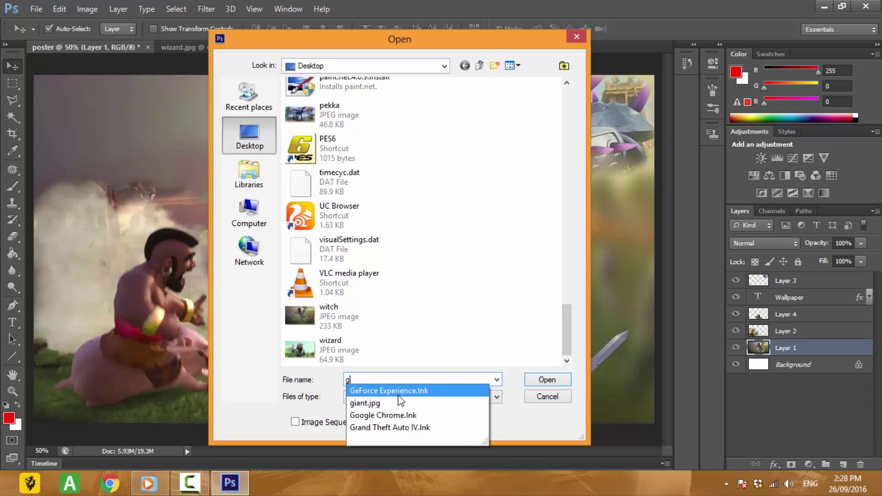
left_click(391, 403)
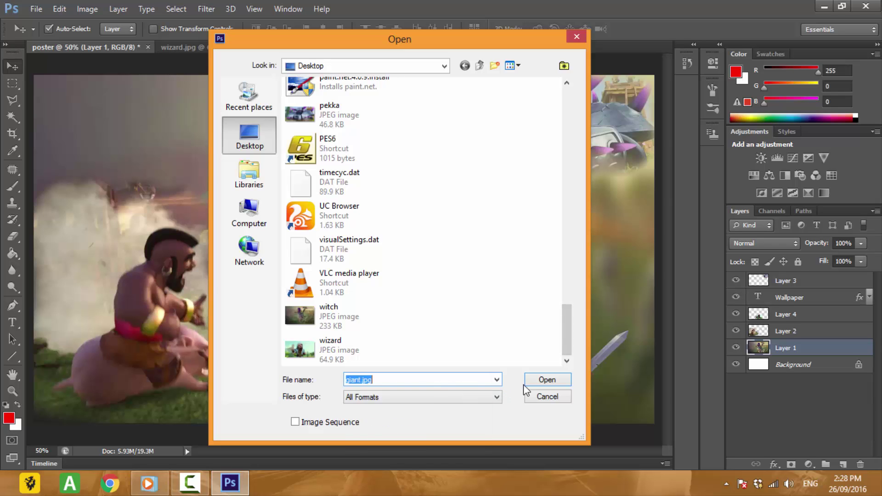
left_click(537, 381)
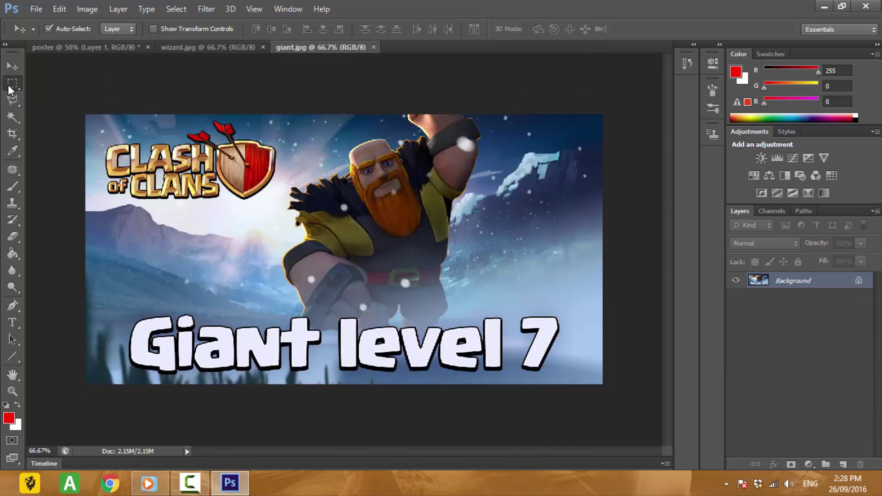
Step: Select the entire giant image and return to the poster document
left_click(11, 85)
left_click_drag(64, 104, 644, 322)
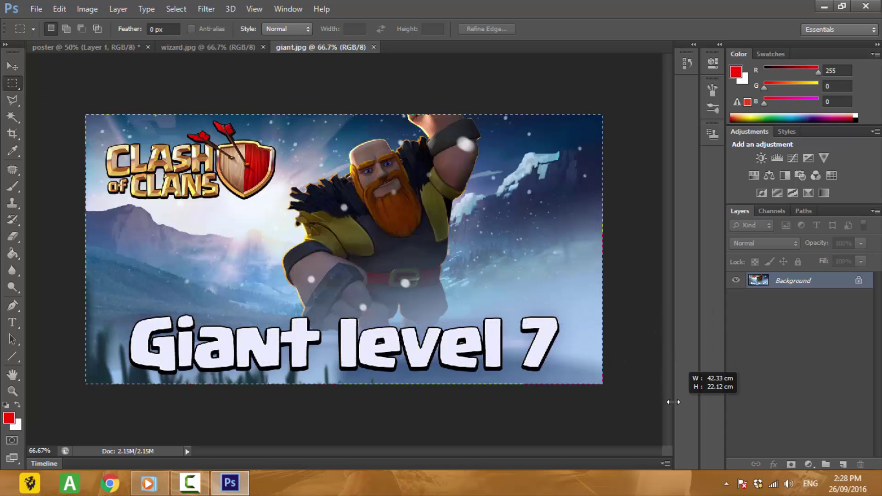
left_click_drag(645, 321, 675, 404)
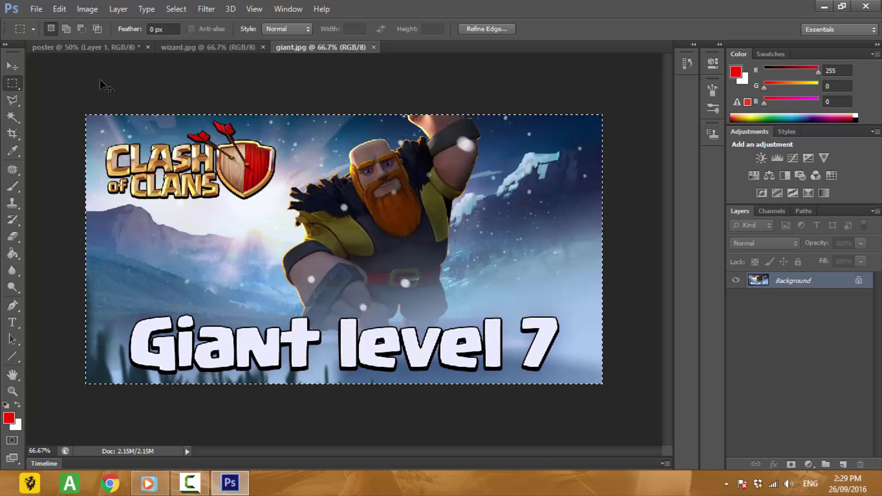
left_click(109, 50)
Step: Paste the giant image as Layer 5 and position it in the poster's top-left corner
key("ctrl+v")
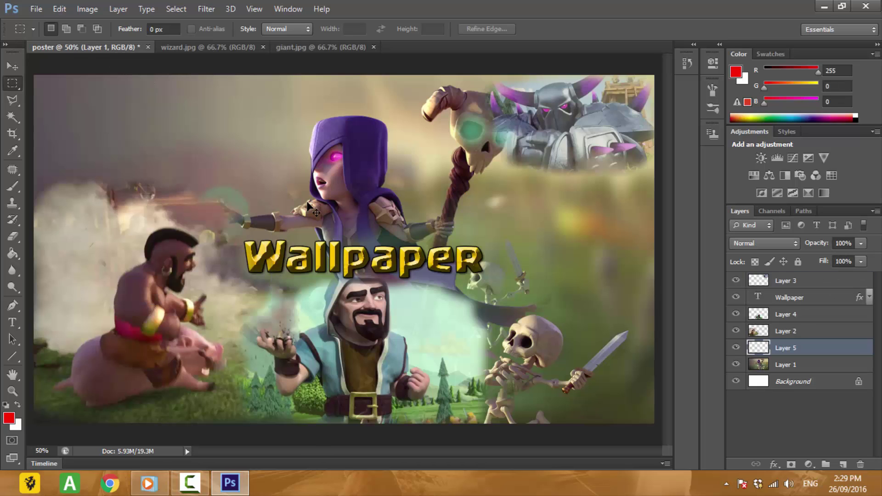
left_click(13, 67)
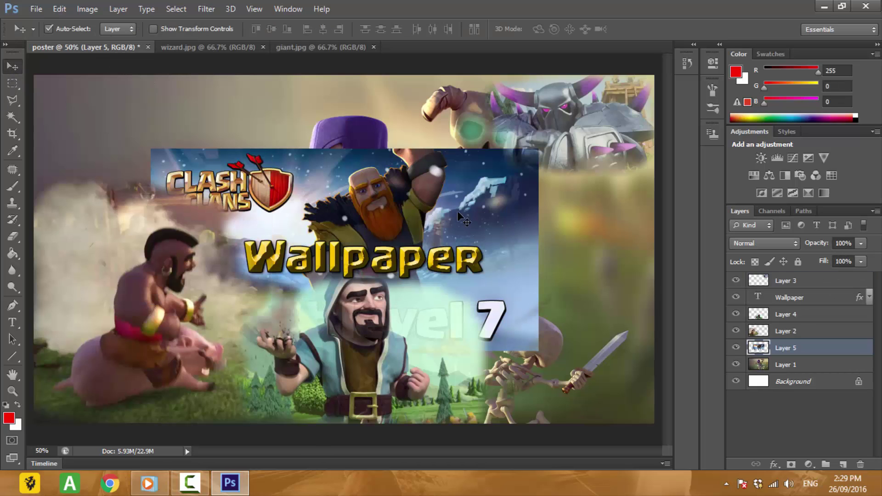
left_click_drag(459, 213, 249, 133)
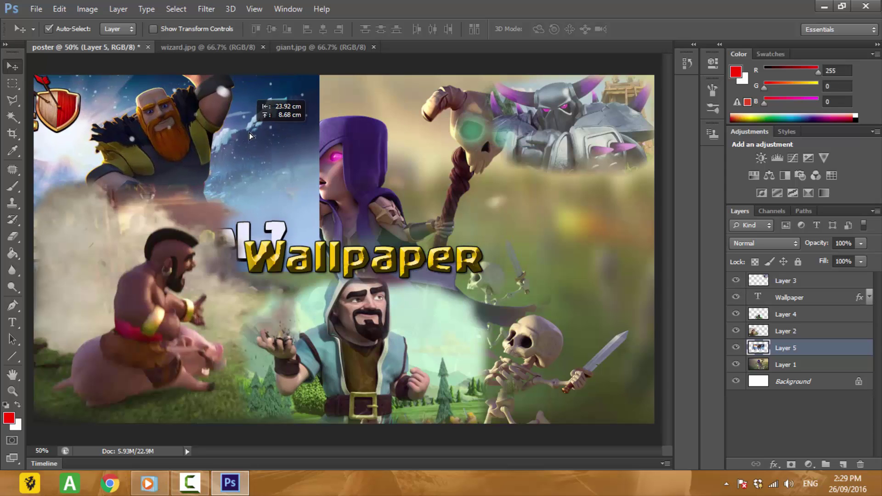
mouse_move(249, 133)
left_mouse_down()
mouse_move(272, 147)
mouse_move(271, 139)
left_mouse_up()
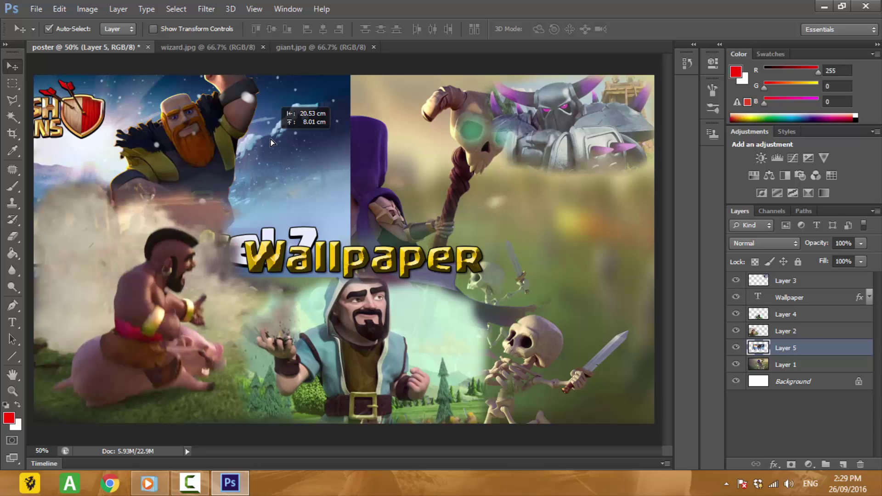
left_click_drag(271, 139, 240, 139)
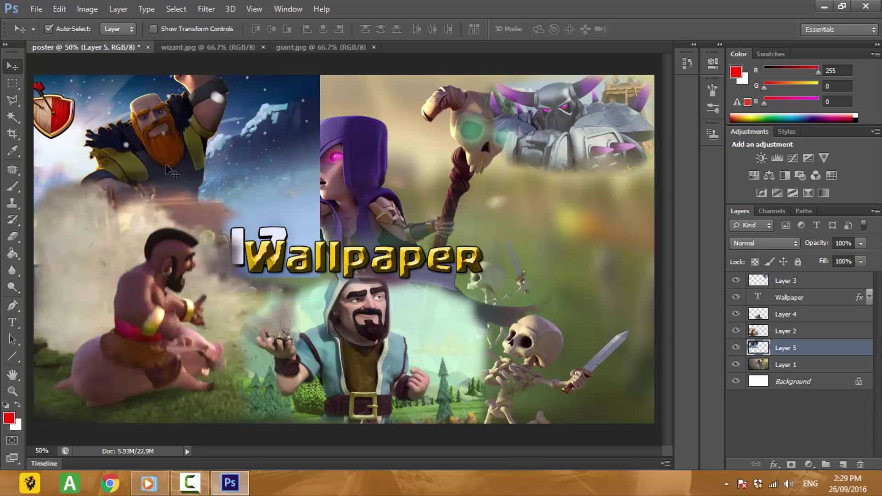
Step: Erase the giant layer's stray text near Wallpaper and another nearby patch
left_click(13, 236)
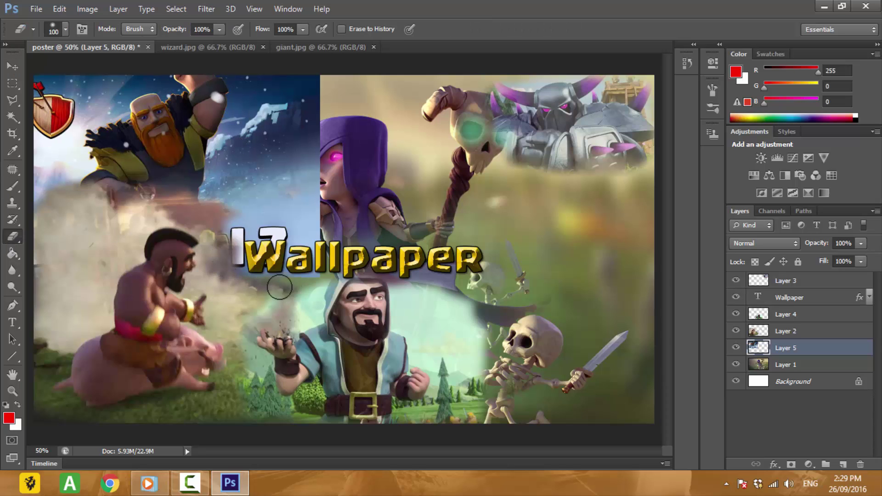
mouse_move(239, 259)
left_mouse_down()
mouse_move(305, 243)
mouse_move(300, 232)
mouse_move(321, 197)
mouse_move(326, 161)
mouse_move(301, 207)
mouse_move(221, 227)
mouse_move(271, 193)
mouse_move(327, 131)
mouse_move(315, 80)
mouse_move(294, 59)
left_mouse_up()
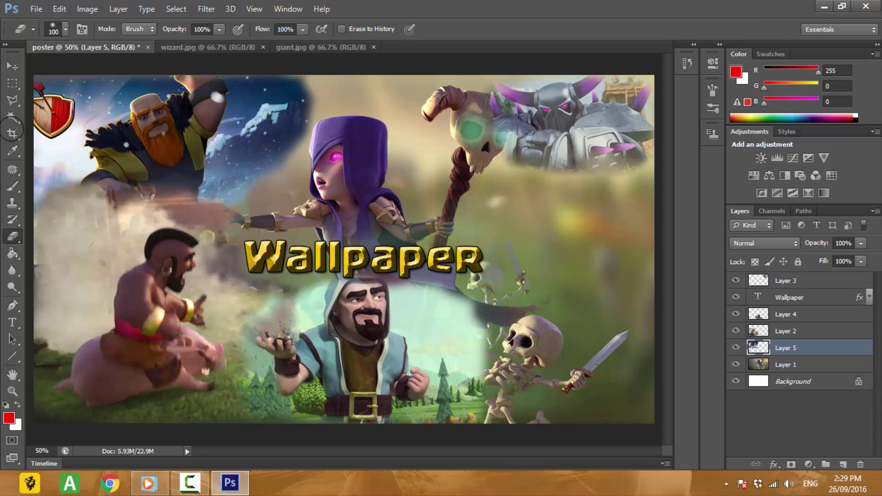
left_click(118, 256)
Step: On Layer 2, erase the dusty haze over the giant and along the poster's left edge
left_click(799, 331)
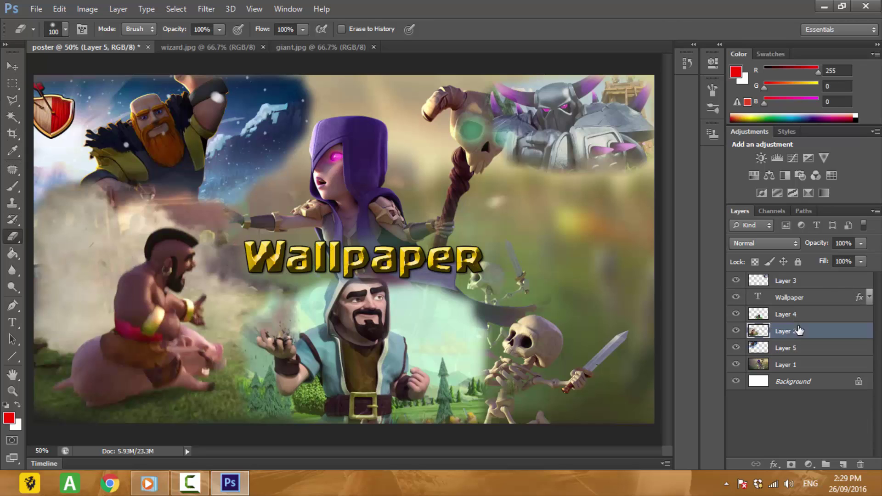
mouse_move(115, 170)
left_mouse_down()
mouse_move(33, 242)
mouse_move(26, 299)
left_mouse_up()
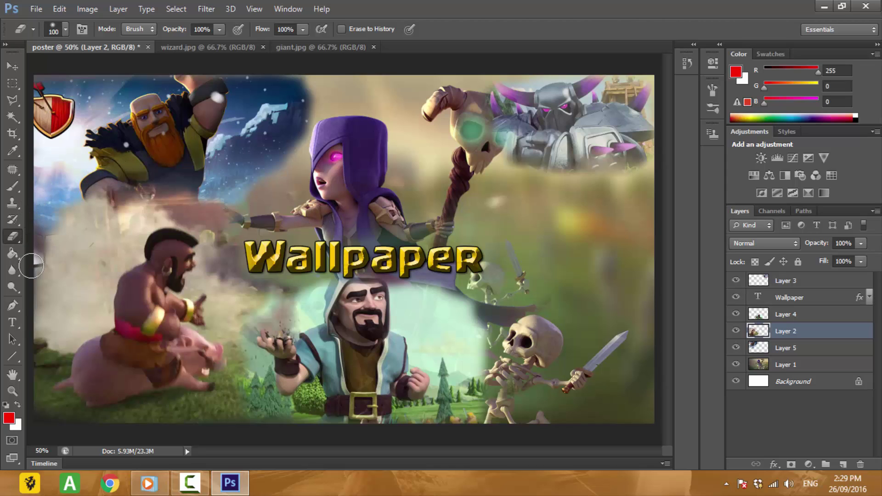
mouse_move(127, 183)
left_mouse_down()
mouse_move(229, 218)
mouse_move(222, 248)
left_mouse_up()
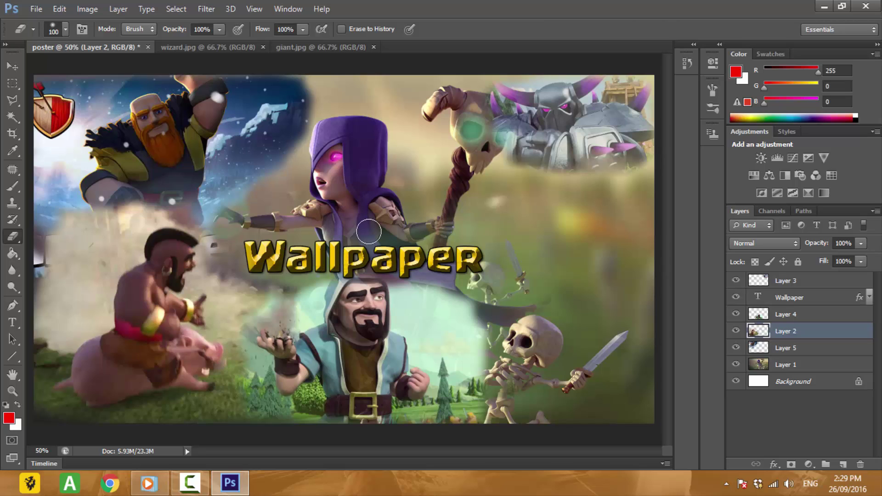
mouse_move(101, 162)
left_mouse_down()
mouse_move(59, 197)
mouse_move(59, 221)
mouse_move(39, 236)
mouse_move(32, 267)
mouse_move(50, 259)
left_mouse_up()
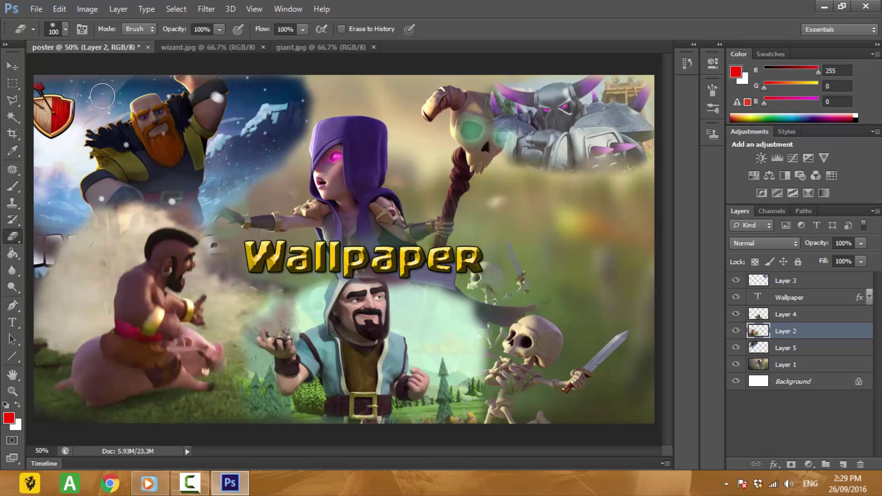
key("v")
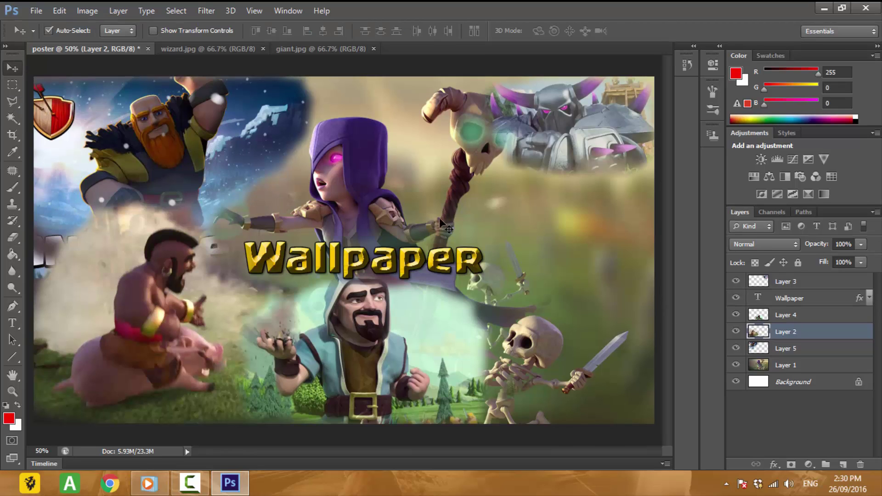
Step: Close wizard.jpg and open balloon.jpg as a new document
left_click(262, 49)
right_click(338, 48)
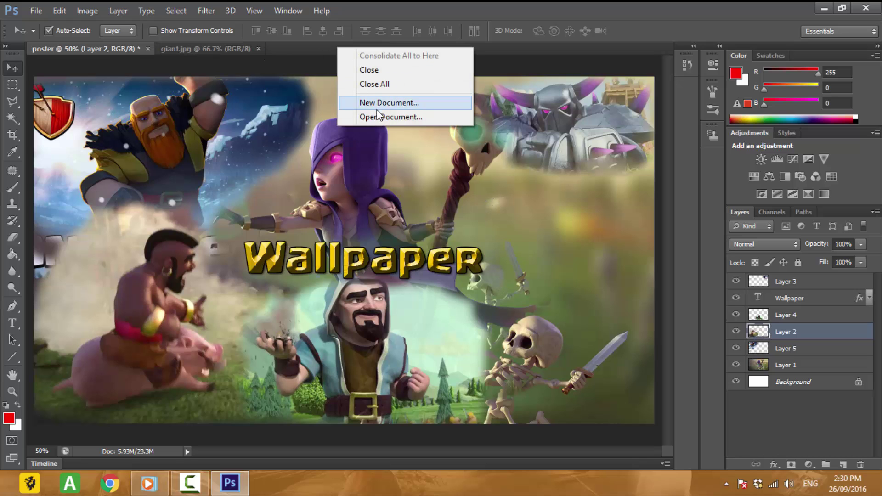
left_click(468, 114)
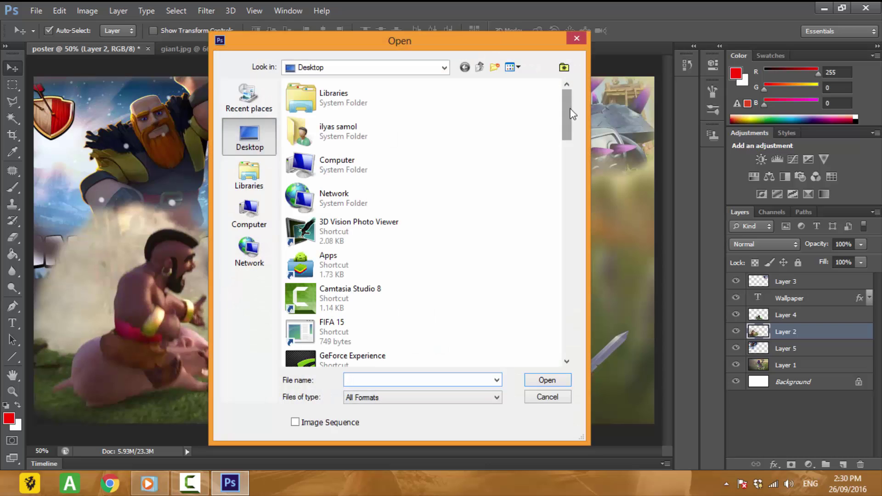
scroll(422, 221, "down", 5)
scroll(423, 221, "down", 5)
type("b")
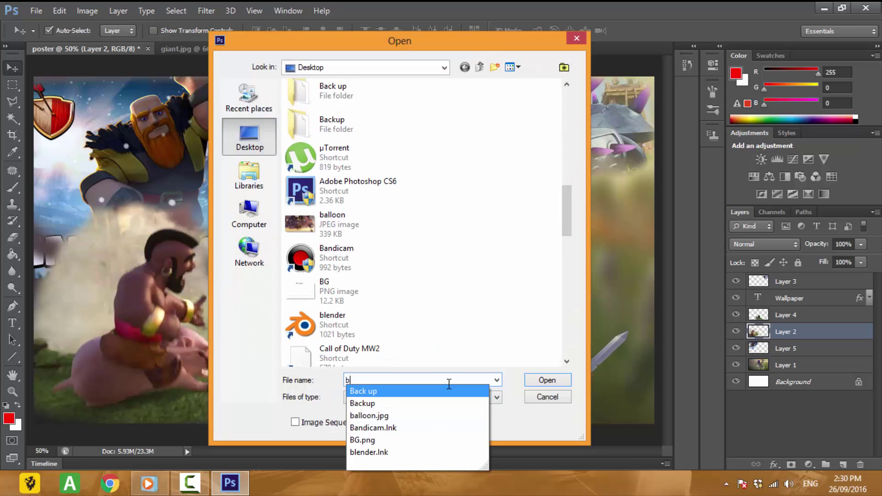
type("a")
left_click(402, 417)
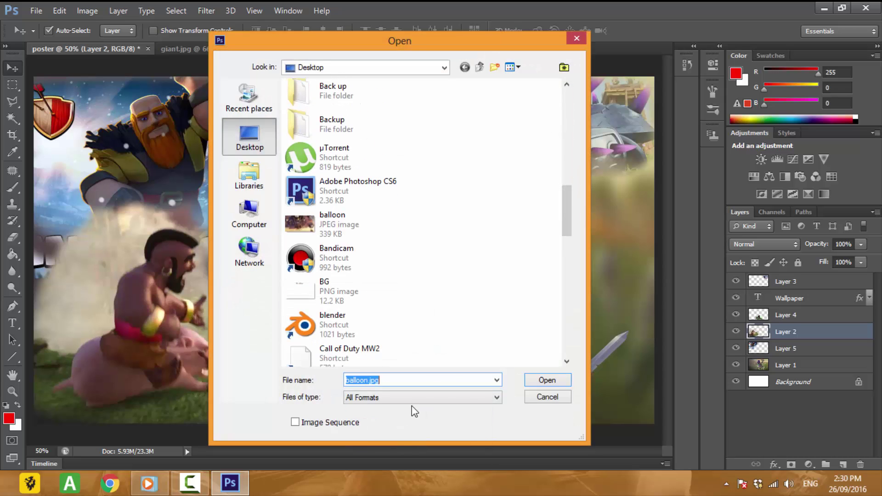
left_click(540, 381)
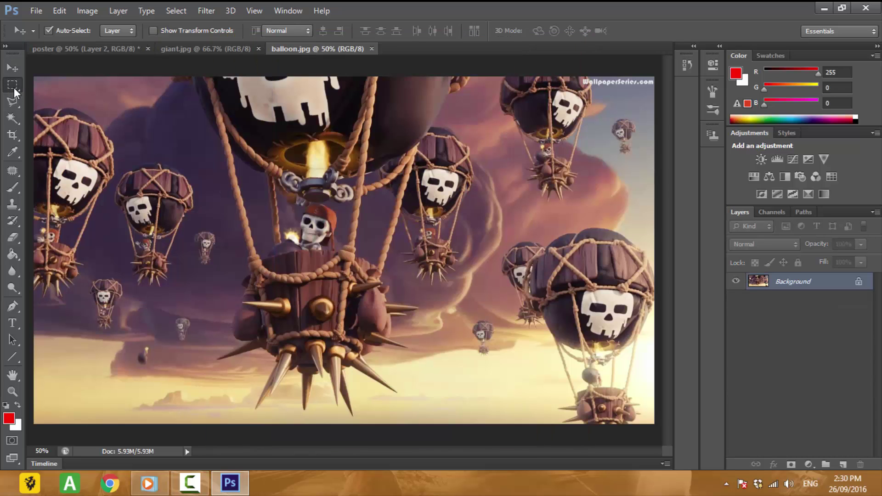
Step: Bring the whole balloon image into the poster as Layer 6, shift it right, and place it below Layer 5
left_click(13, 85)
left_click_drag(32, 74, 693, 437)
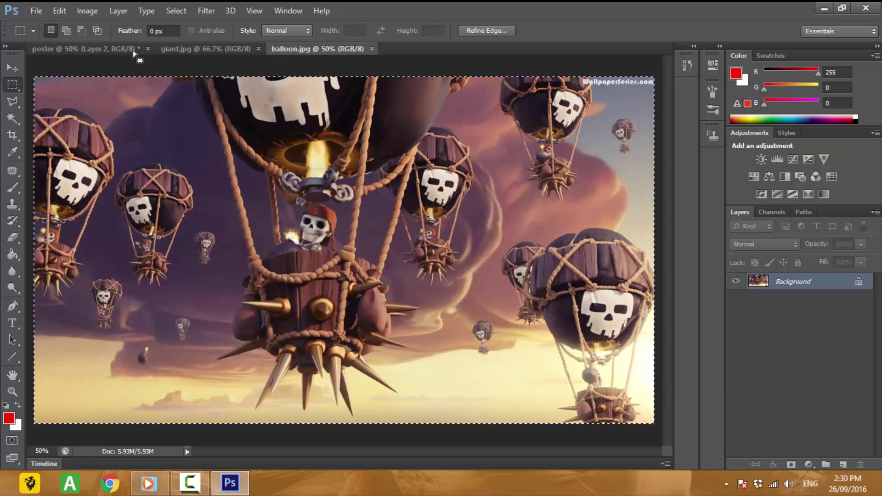
left_click_drag(121, 51, 230, 142)
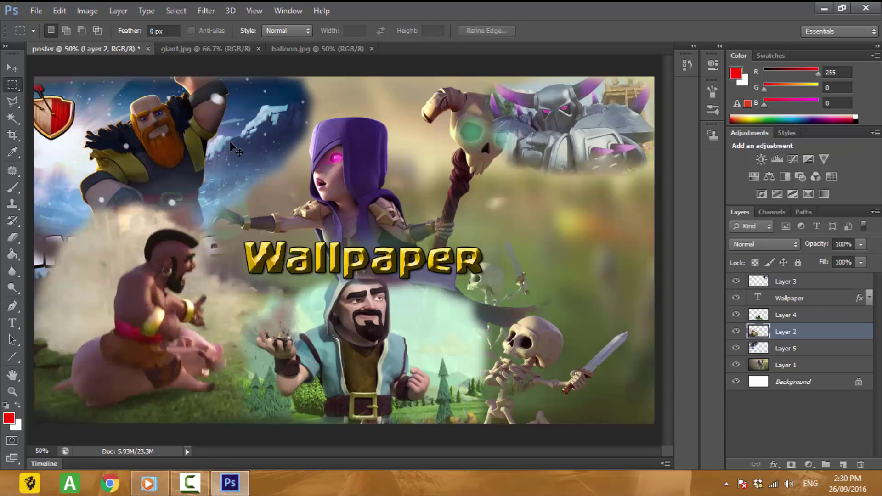
left_click_drag(336, 212, 339, 214)
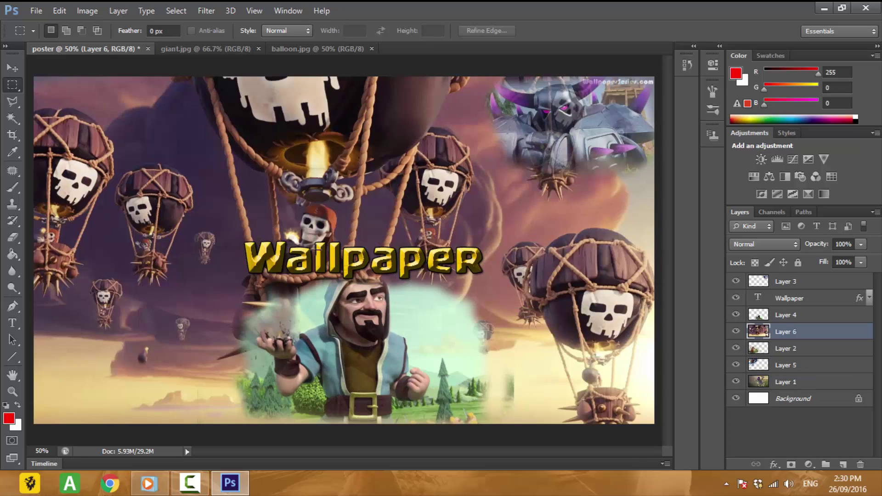
left_click(13, 68)
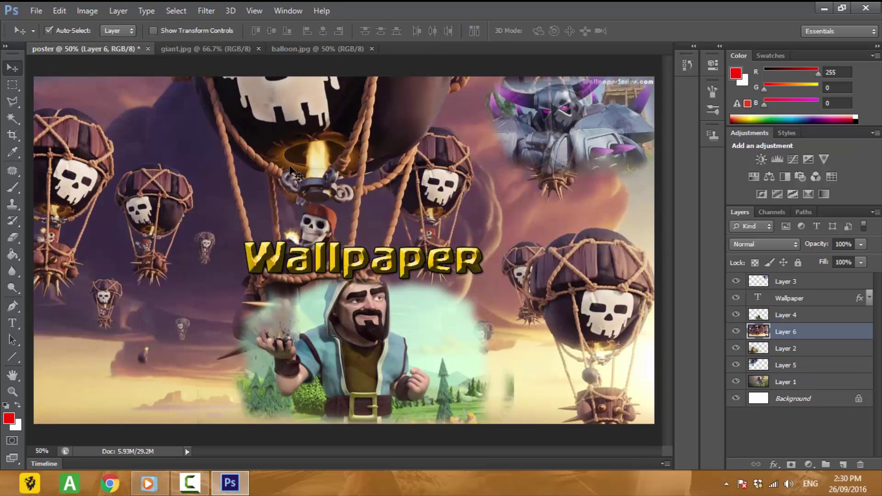
left_click_drag(309, 190, 582, 262)
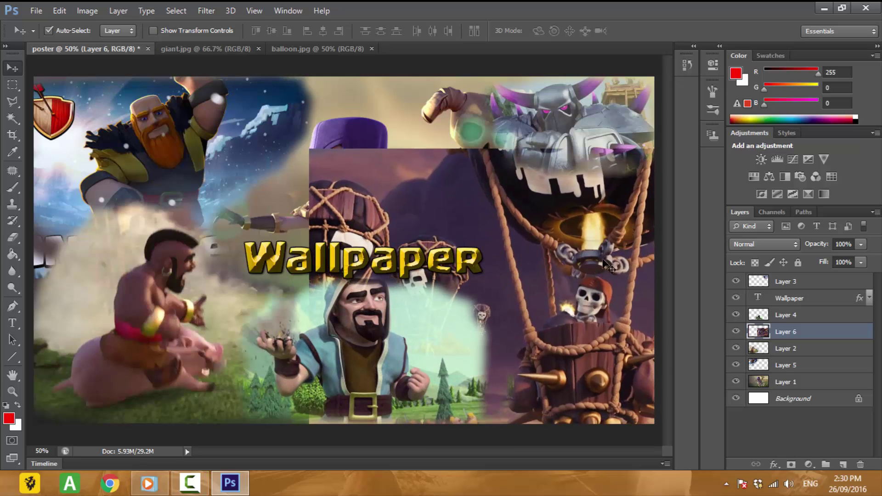
left_click_drag(800, 338, 802, 373)
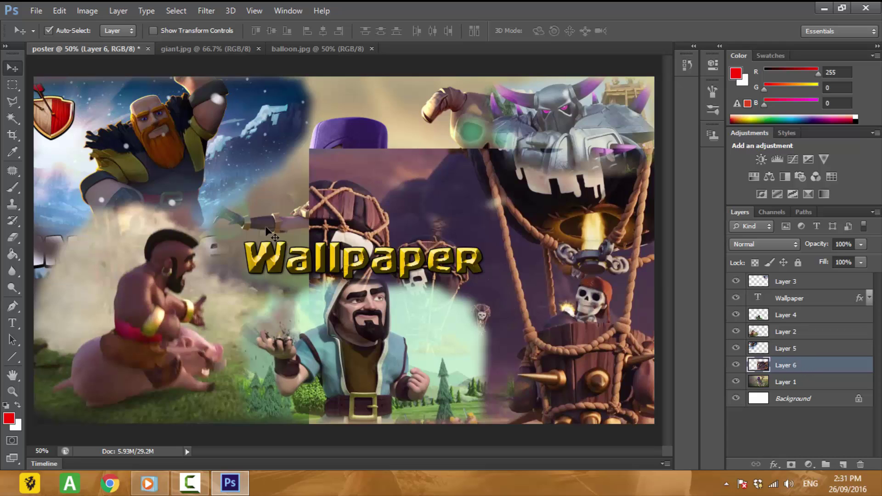
Step: Erase the balloon layer's left, top and bottom edges to reveal the witch and Pekka beneath
left_click(14, 236)
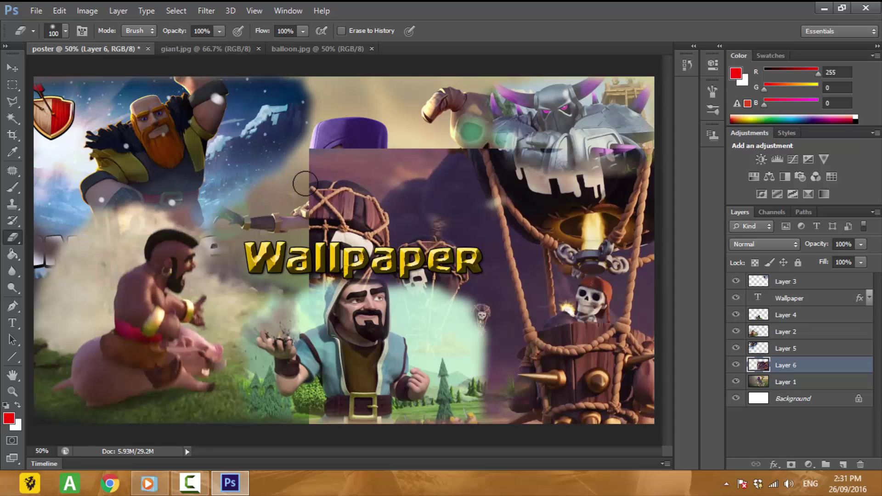
mouse_move(329, 174)
left_mouse_down()
mouse_move(340, 257)
mouse_move(363, 281)
mouse_move(418, 276)
mouse_move(413, 163)
mouse_move(473, 149)
mouse_move(663, 156)
mouse_move(444, 163)
mouse_move(439, 207)
mouse_move(457, 264)
mouse_move(451, 296)
mouse_move(464, 321)
mouse_move(473, 404)
mouse_move(508, 431)
left_mouse_up()
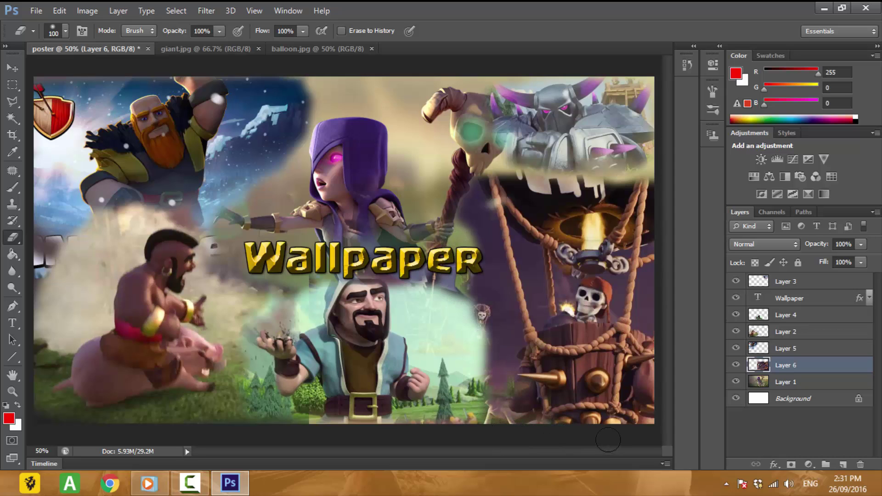
left_click_drag(623, 437, 635, 429)
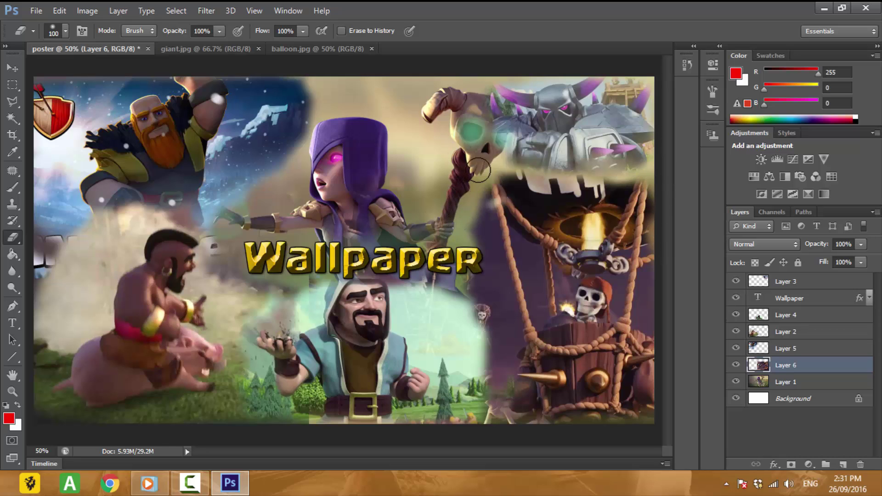
mouse_move(478, 170)
left_mouse_down()
mouse_move(579, 163)
mouse_move(468, 207)
mouse_move(471, 320)
left_mouse_up()
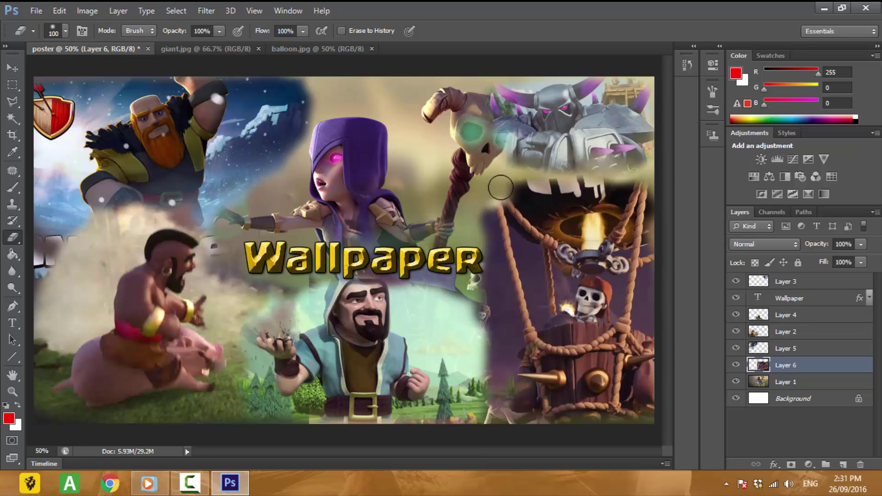
mouse_move(500, 187)
left_mouse_down()
mouse_move(542, 191)
mouse_move(501, 202)
mouse_move(459, 230)
mouse_move(478, 287)
mouse_move(477, 409)
left_mouse_up()
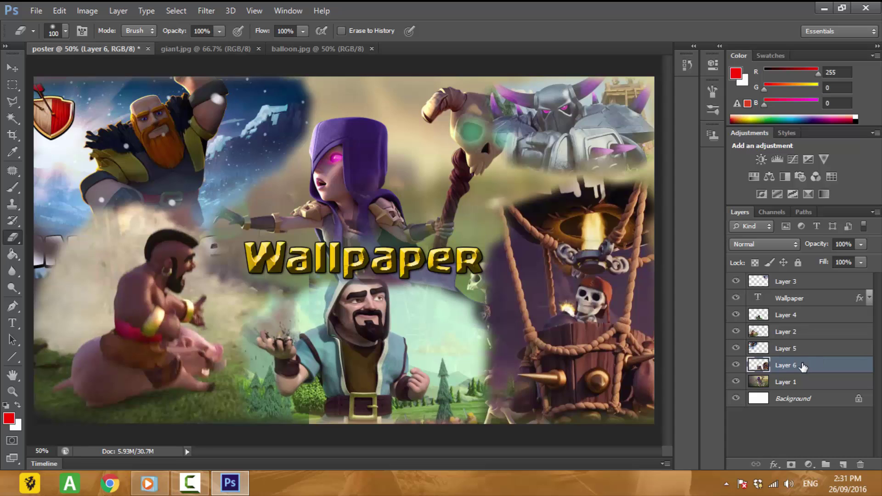
left_click(765, 212)
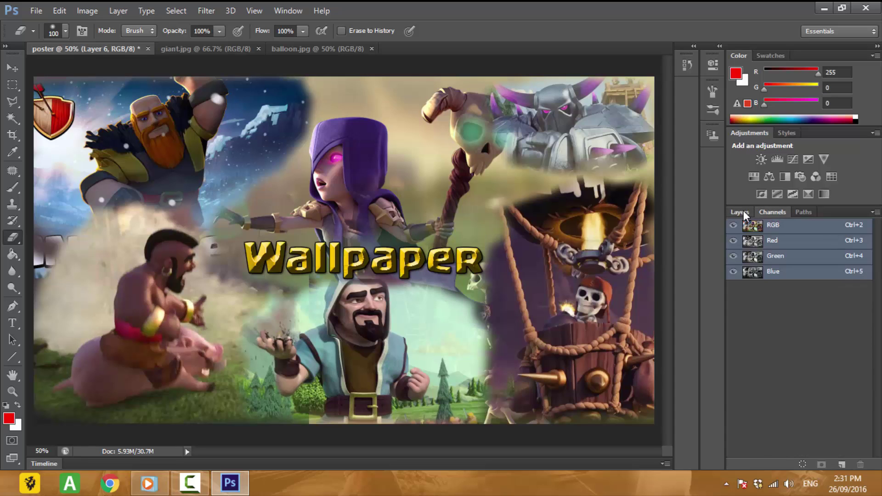
Step: Close balloon.jpg and giant.jpg, then open the Grand Warden clash-clans image from Libraries > Pictures
left_click(363, 49)
left_click(258, 48)
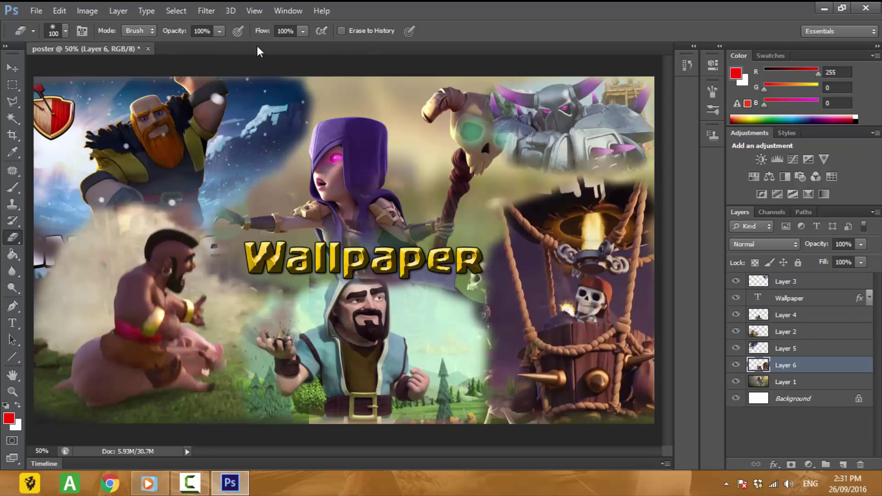
right_click(257, 46)
left_click(298, 114)
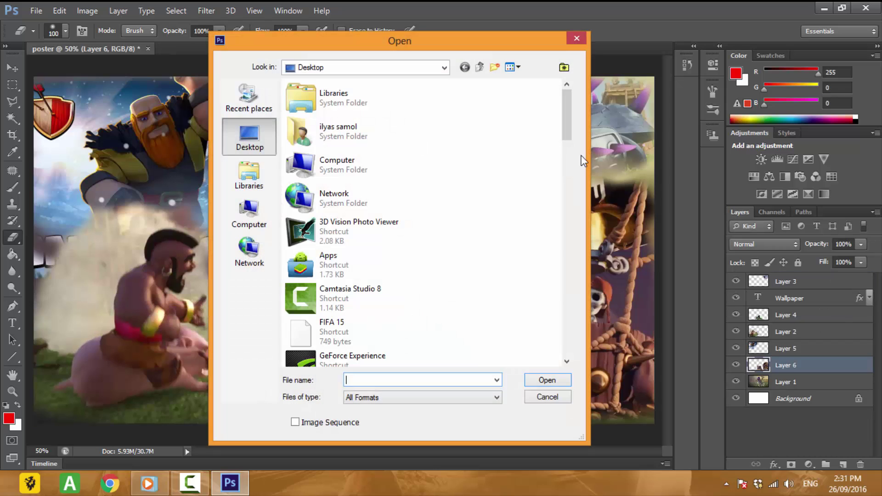
left_click_drag(564, 137, 577, 297)
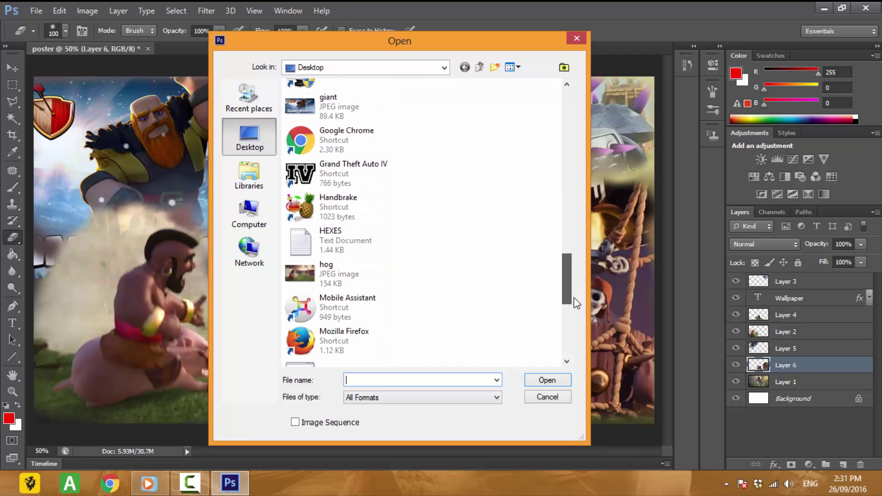
left_click_drag(576, 296, 576, 352)
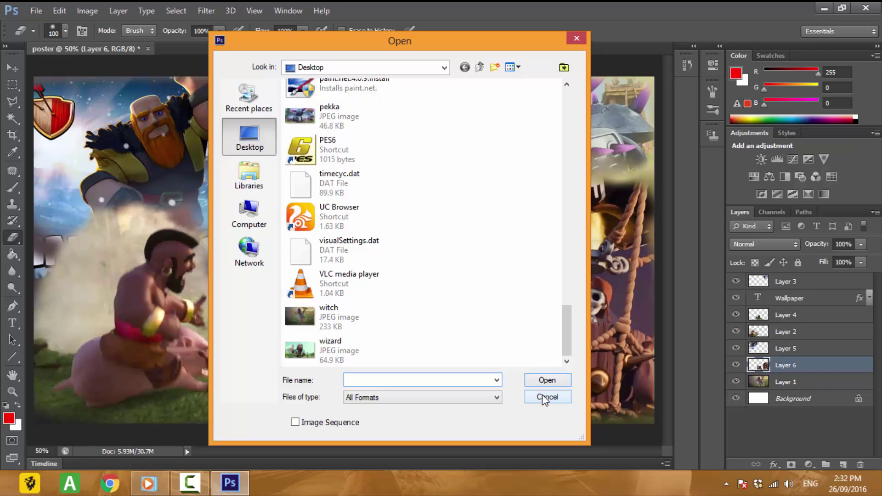
left_click(248, 178)
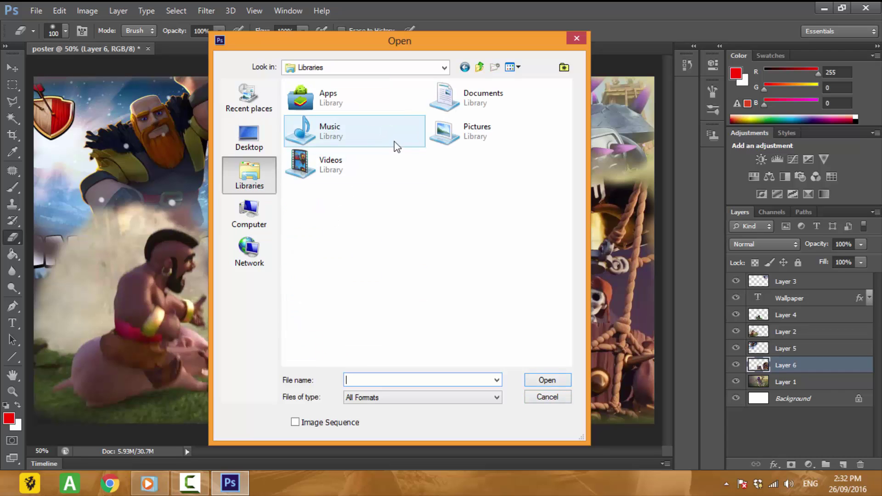
double_click(460, 132)
left_click_drag(563, 127, 574, 182)
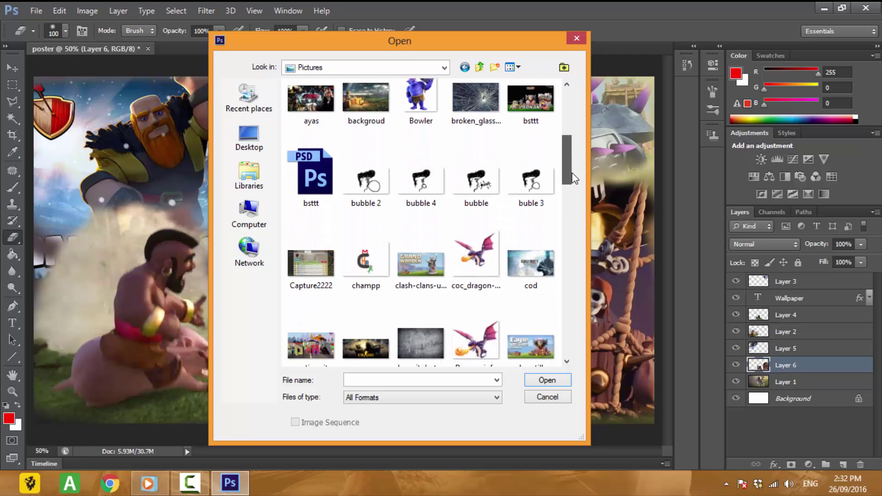
double_click(417, 263)
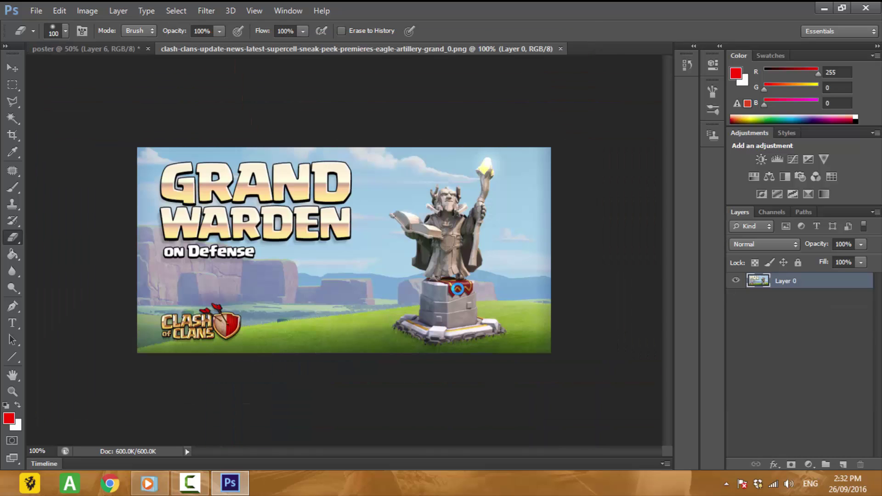
Step: Copy the right part of the Grand Warden image into the poster as a new layer
left_click(13, 84)
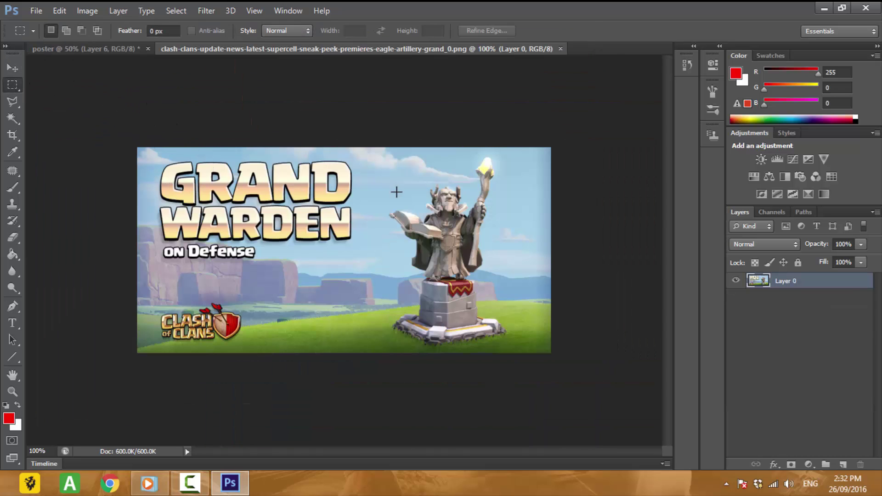
left_click_drag(354, 150, 601, 374)
left_click(129, 47)
key("ctrl+v")
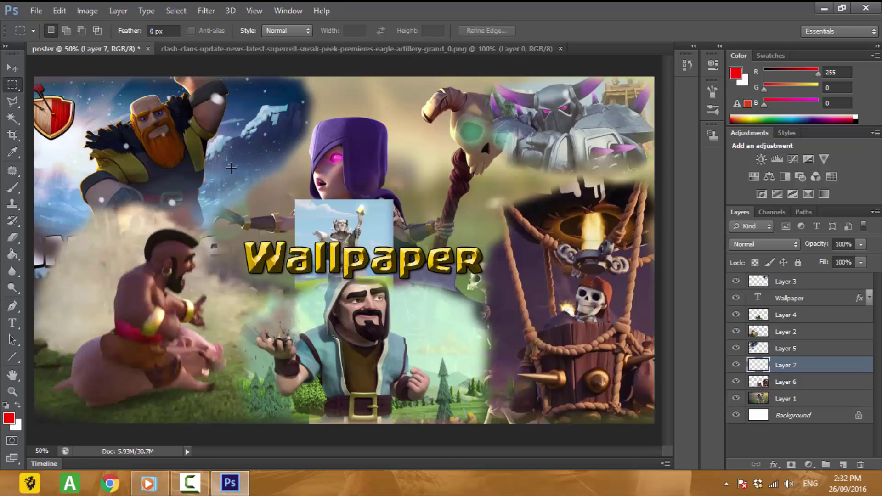
Step: Move the Grand Warden layer to the top centre and scale it to about 158% by 167%
left_click(12, 67)
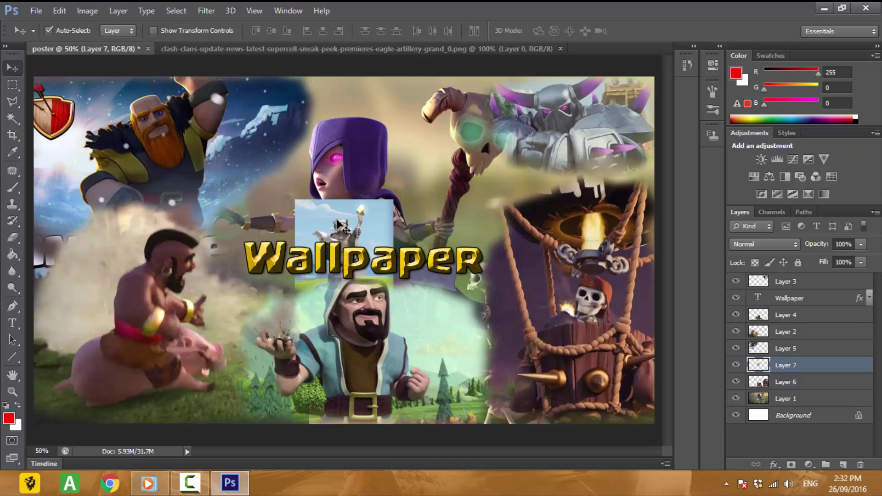
left_click_drag(336, 219, 425, 104)
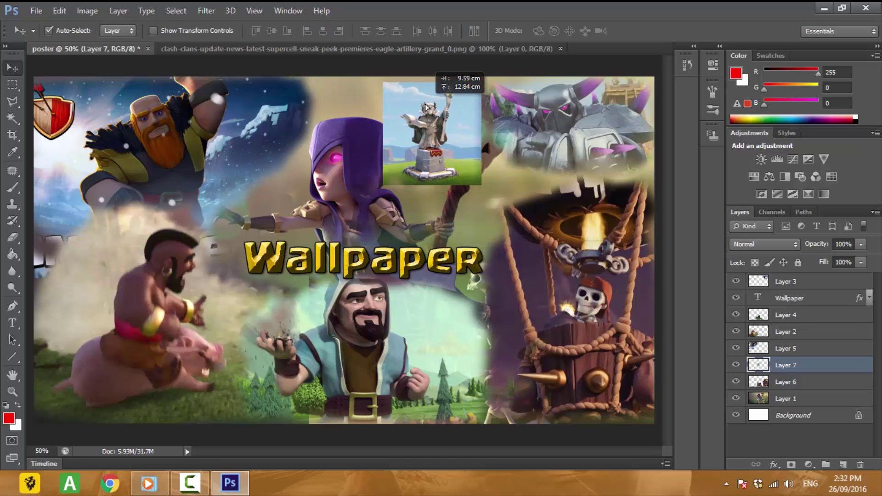
left_click_drag(425, 106, 412, 101)
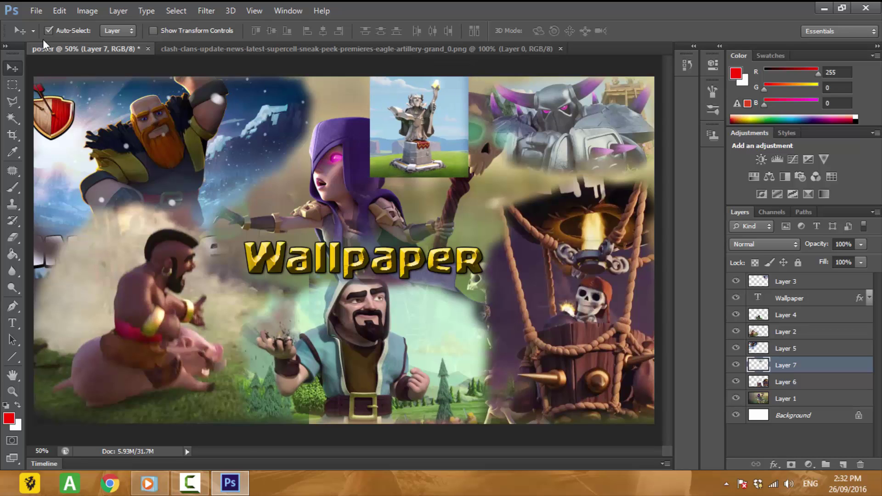
left_click(53, 14)
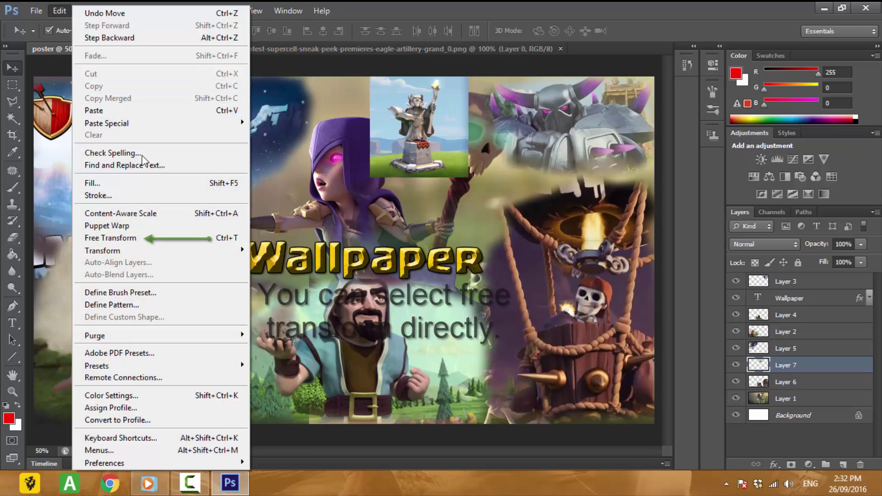
mouse_move(102, 250)
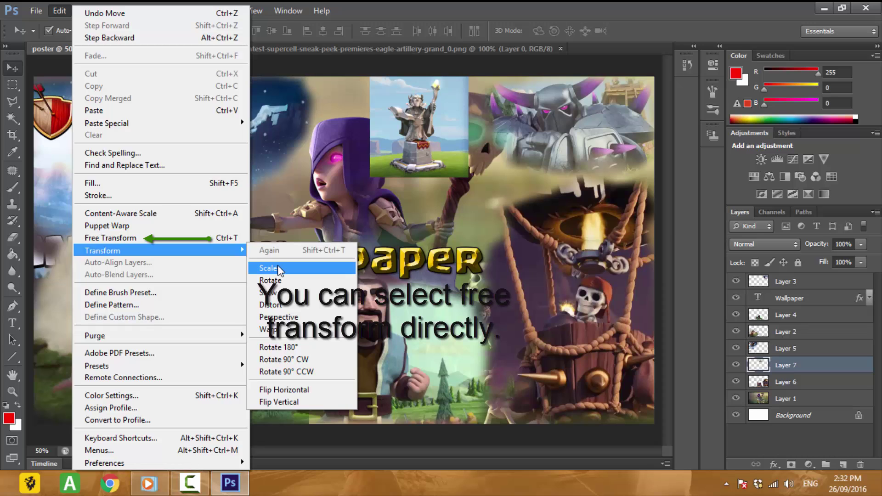
left_click(278, 268)
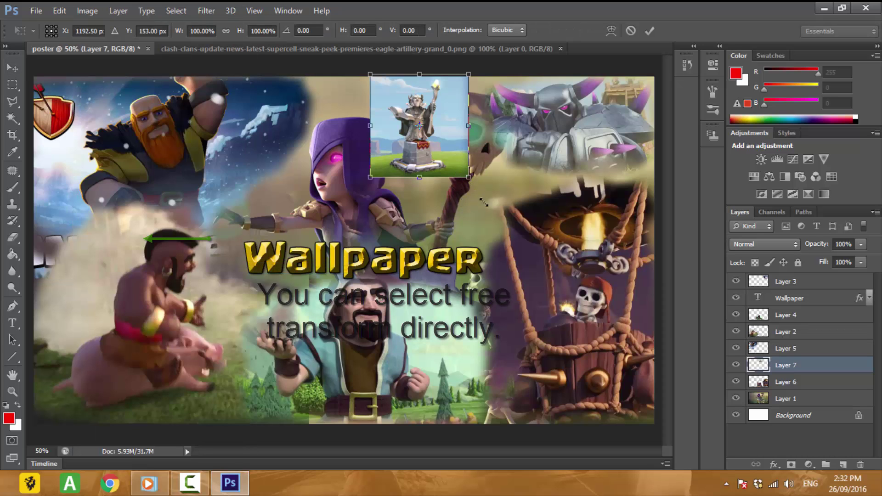
left_click_drag(468, 176, 531, 250)
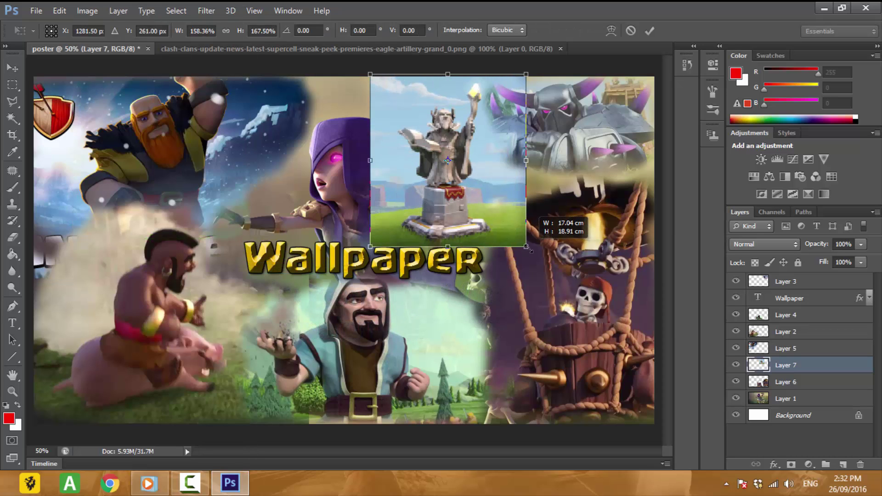
mouse_move(448, 200)
left_mouse_down()
mouse_move(434, 197)
mouse_move(450, 198)
left_mouse_up()
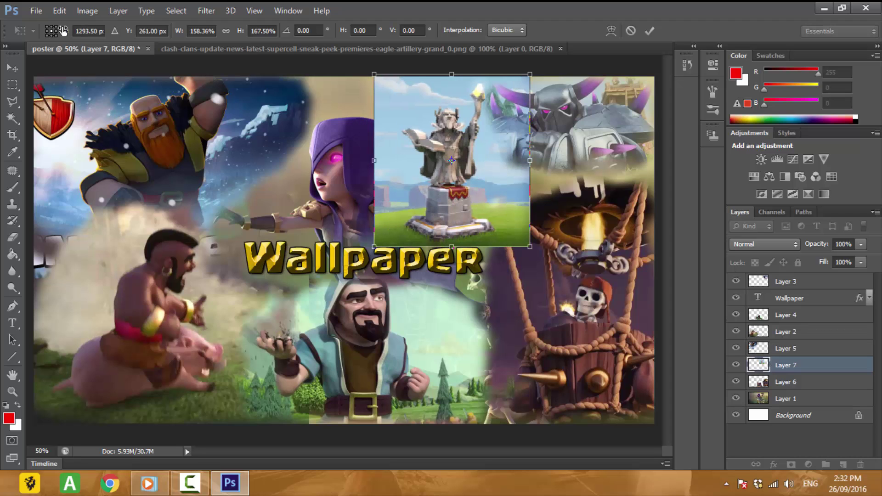
Step: Rotate the Grand Warden layer about −7° and apply the transformation
left_click(53, 12)
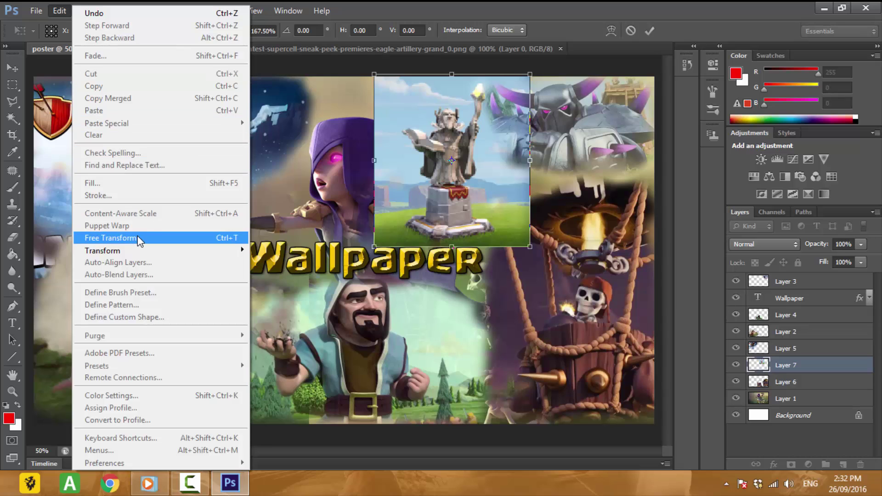
left_click(137, 238)
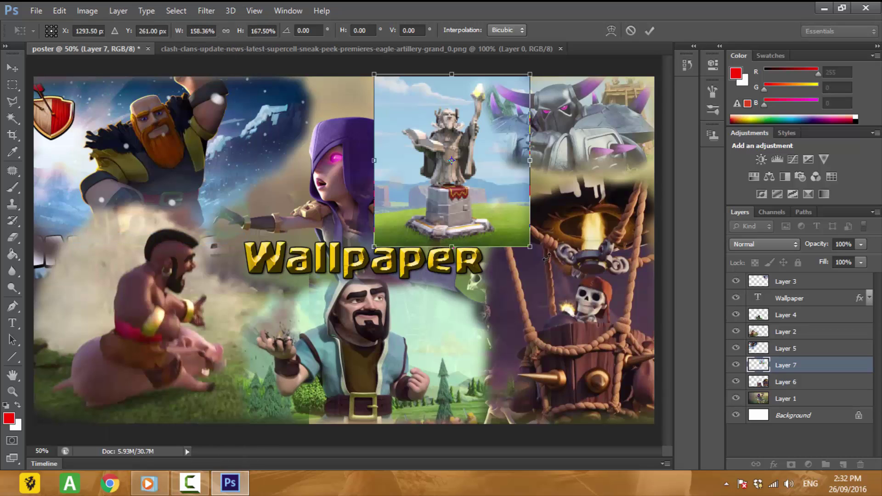
left_click_drag(547, 258, 559, 250)
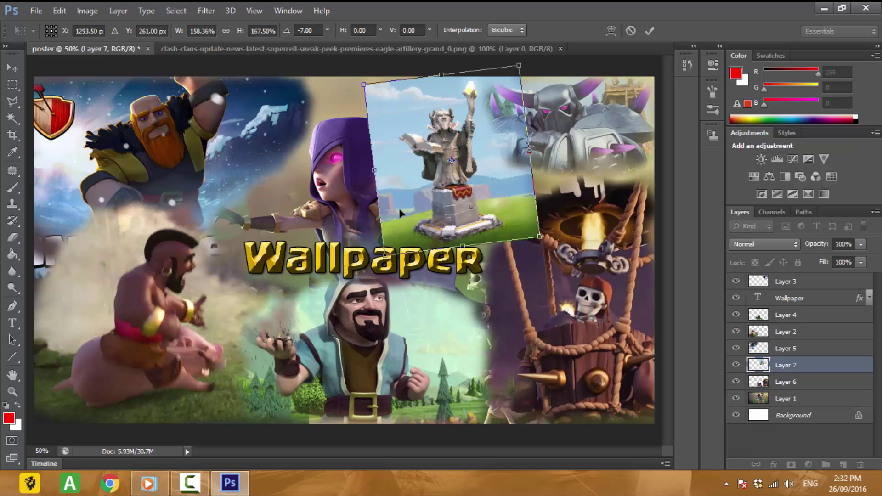
left_click(13, 236)
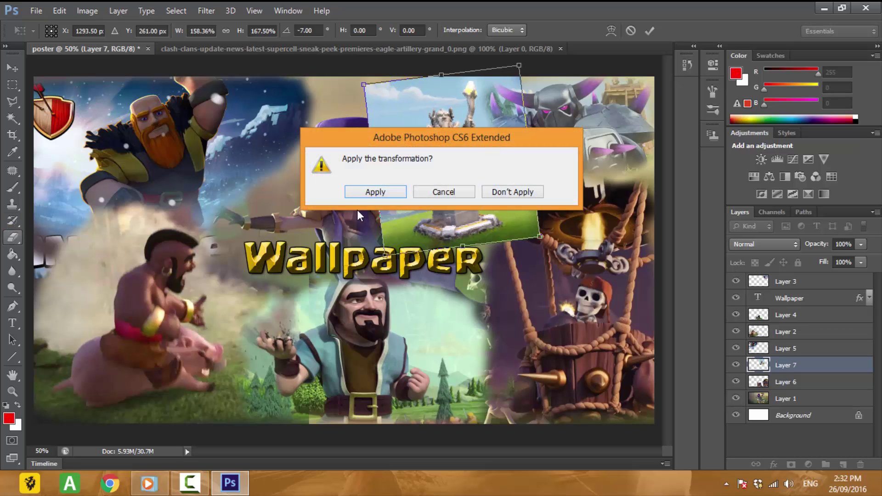
left_click(361, 196)
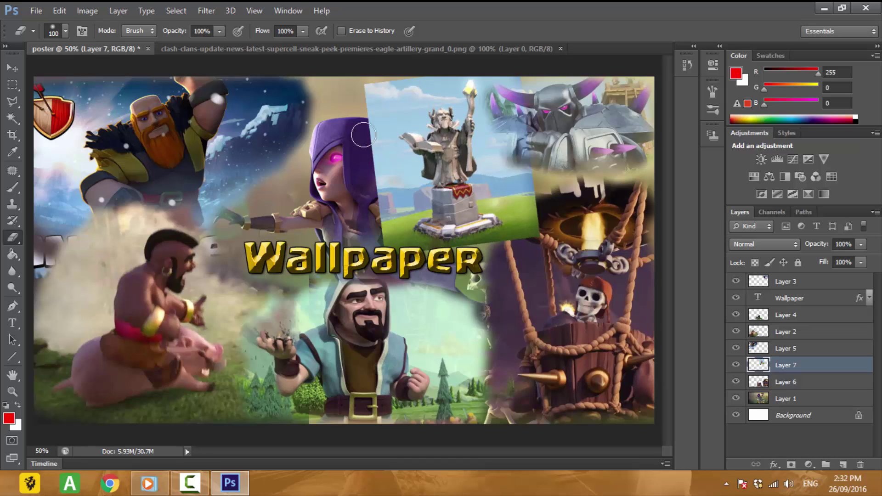
Step: Softly erase Layer 7's top-left and PEKKA-side edges, then move Layer 7 below Layer 6
mouse_move(381, 99)
left_mouse_down()
mouse_move(372, 175)
mouse_move(397, 253)
mouse_move(541, 183)
left_mouse_up()
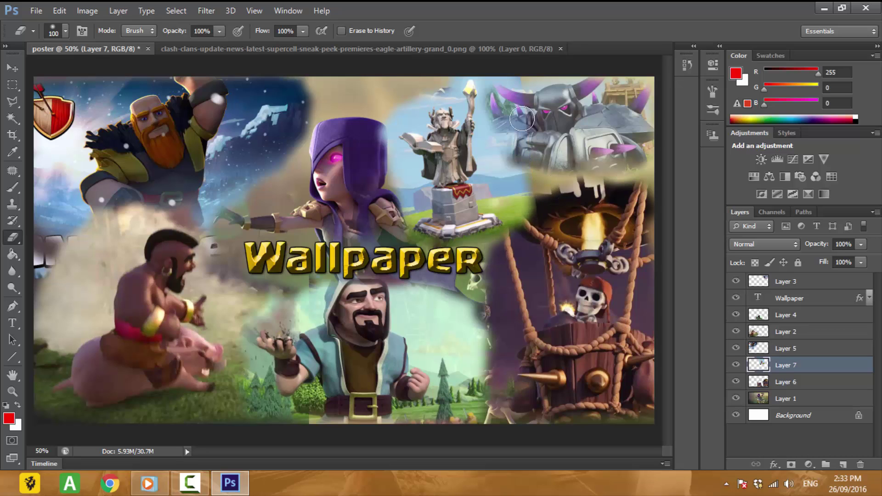
mouse_move(522, 119)
left_mouse_down()
mouse_move(510, 73)
mouse_move(440, 69)
left_mouse_up()
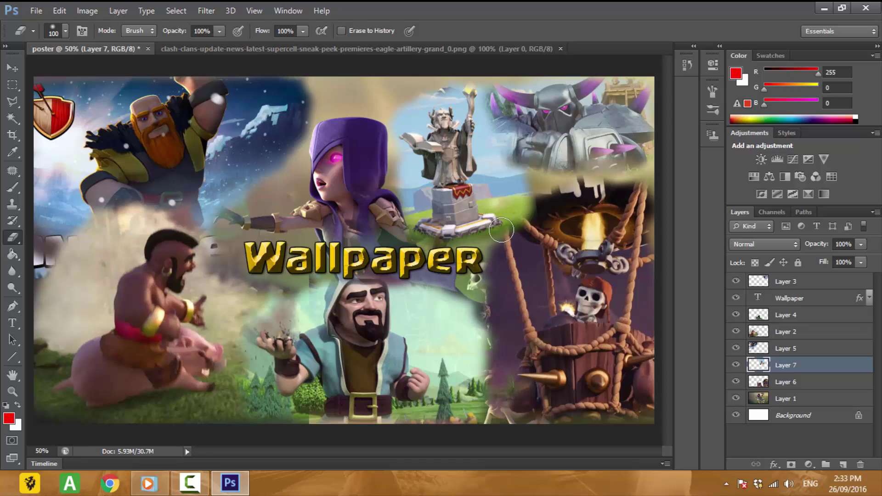
left_click_drag(832, 383, 833, 389)
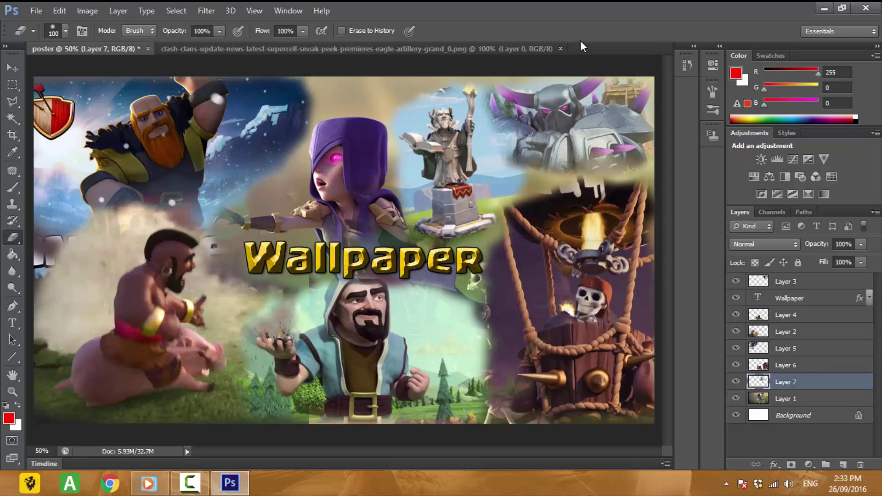
Step: Close the source PNG, set the History Brush to Linear Dodge (Add), and merge Layer 1 into Background
left_click(560, 47)
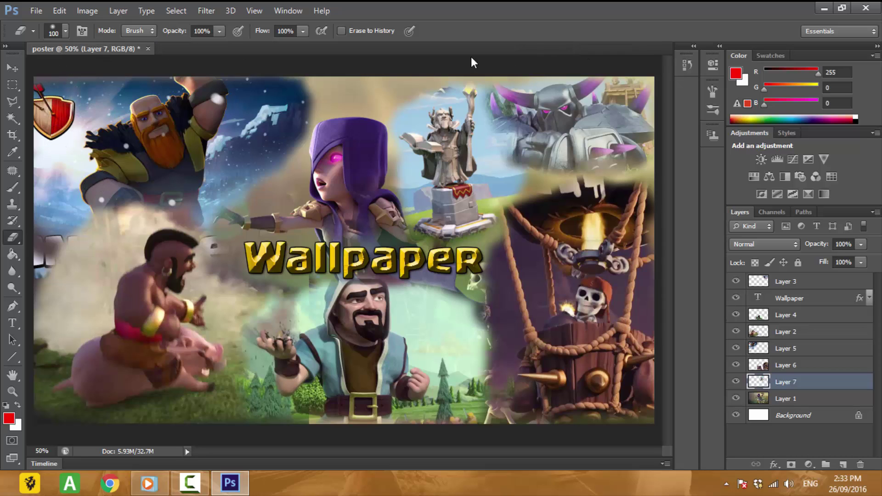
left_click(13, 223)
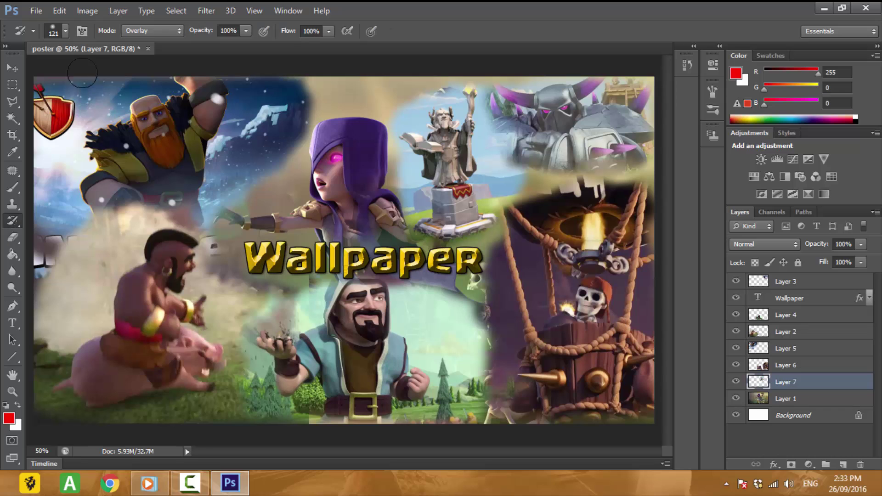
left_click(145, 31)
left_click(147, 183)
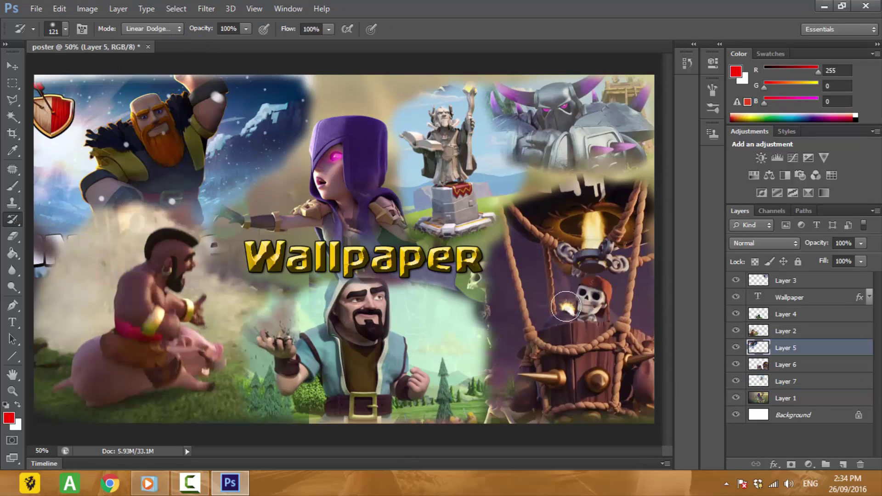
left_click(787, 417)
left_click(781, 400, "shift")
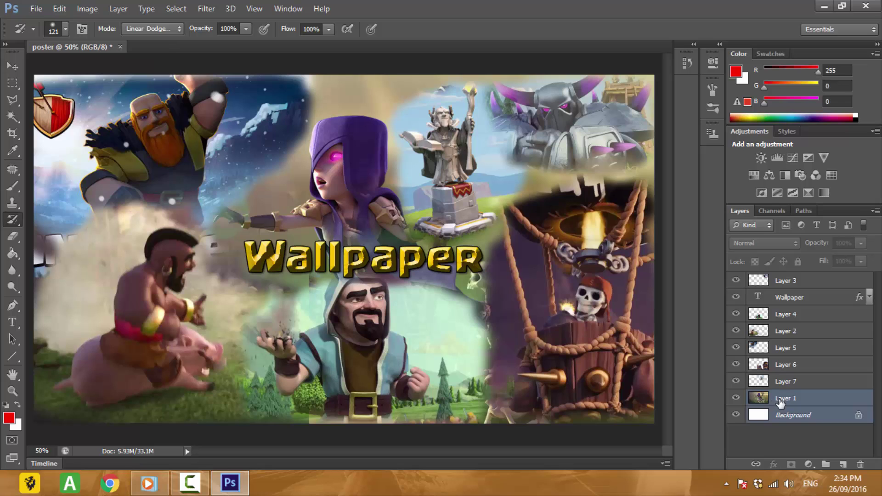
key("ctrl+e")
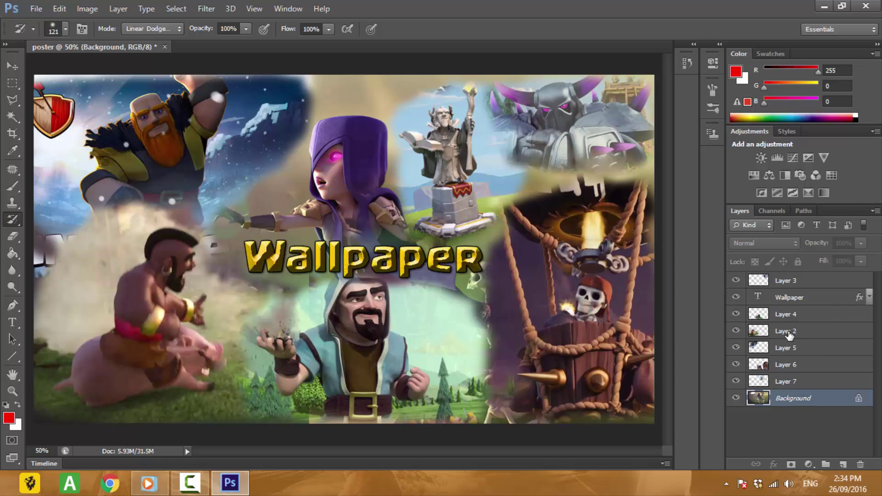
Step: On Layer 5, test brightening strokes over the barbarian in Linear Dodge, Multiply and Color Dodge, undoing each
left_click(785, 348)
left_click_drag(209, 123, 113, 111)
key("ctrl+z")
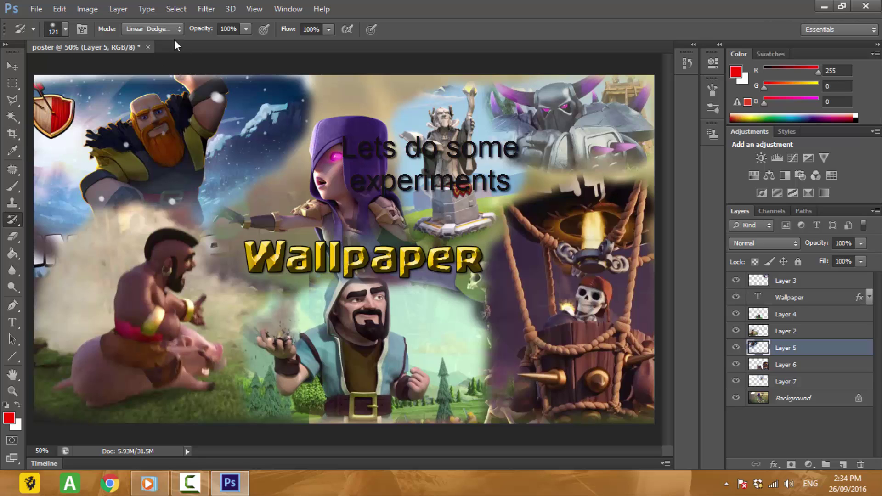
left_click(152, 28)
left_click(168, 106)
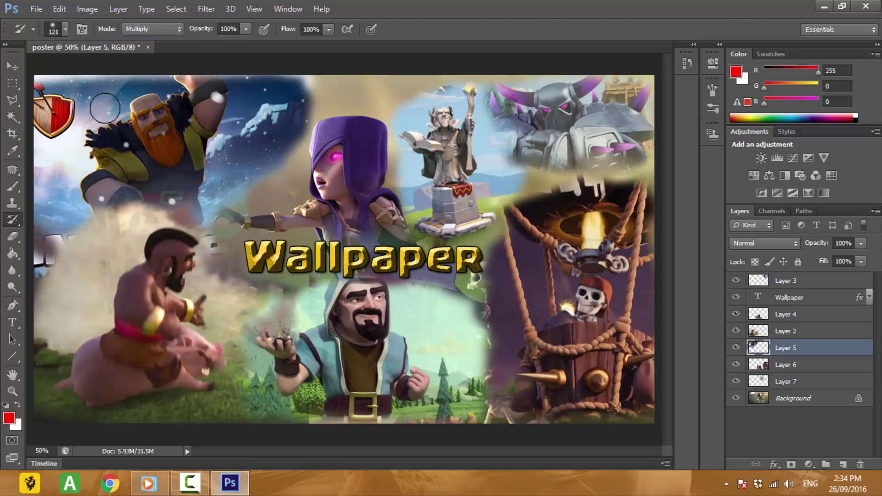
left_click(152, 28)
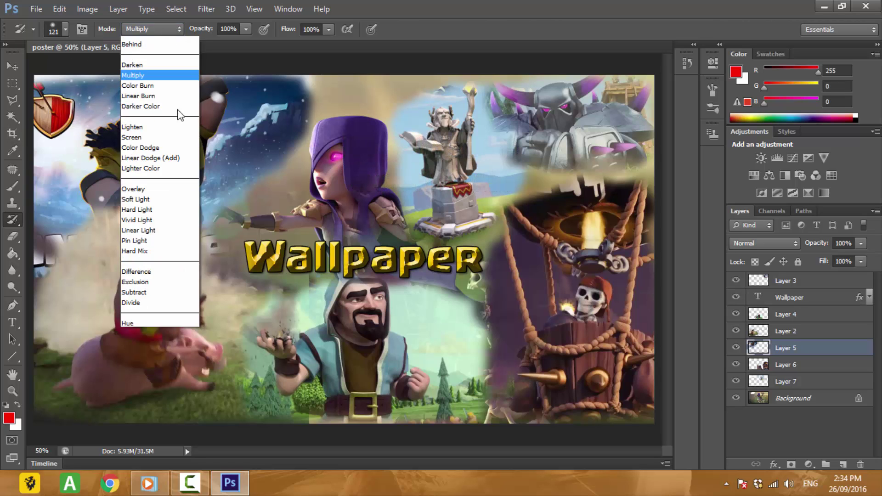
left_click(177, 168)
mouse_move(122, 137)
left_mouse_down()
mouse_move(199, 131)
mouse_move(140, 172)
left_mouse_up()
key("ctrl+z")
Step: Brighten the poster's top edge, then at 40% opacity the barbarian's chest, shoulder and head
mouse_move(67, 81)
left_mouse_down()
mouse_move(279, 67)
mouse_move(36, 175)
mouse_move(37, 241)
left_mouse_up()
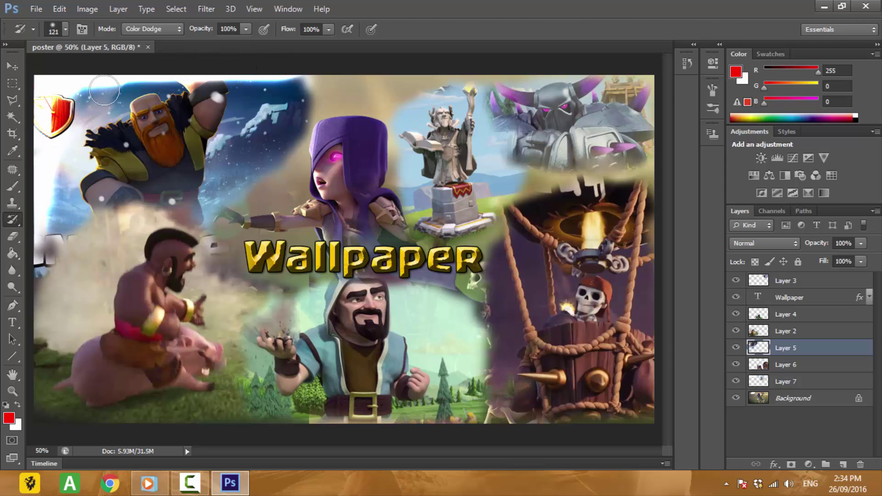
left_click(245, 30)
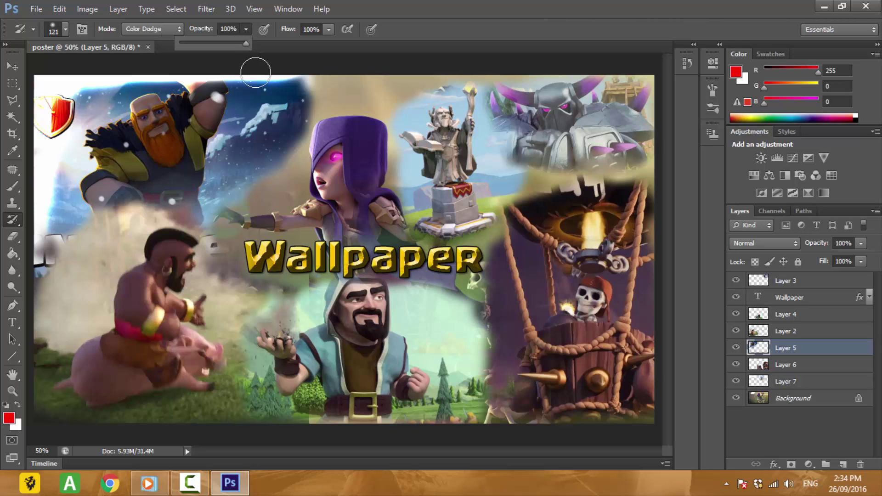
left_click(108, 92)
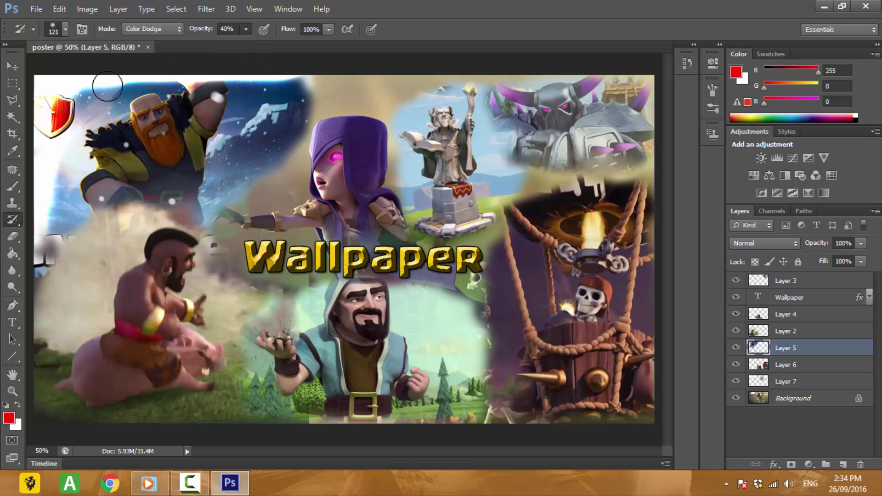
mouse_move(92, 103)
left_mouse_down()
mouse_move(220, 112)
mouse_move(248, 94)
mouse_move(275, 98)
mouse_move(281, 115)
mouse_move(266, 147)
mouse_move(229, 158)
mouse_move(230, 174)
mouse_move(138, 216)
mouse_move(92, 193)
mouse_move(78, 119)
mouse_move(111, 87)
mouse_move(43, 193)
mouse_move(65, 223)
mouse_move(43, 246)
mouse_move(140, 151)
mouse_move(101, 103)
mouse_move(189, 121)
mouse_move(203, 177)
left_mouse_up()
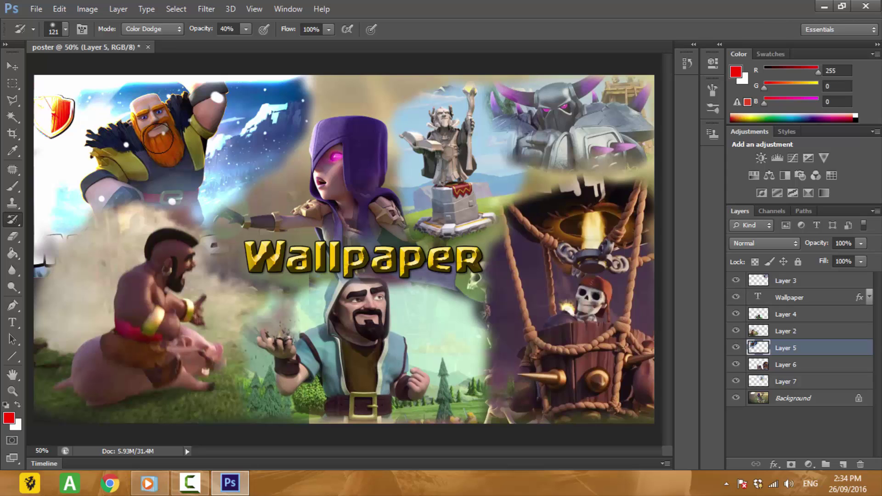
mouse_move(158, 140)
left_mouse_down()
mouse_move(179, 162)
mouse_move(244, 141)
mouse_move(131, 104)
left_mouse_up()
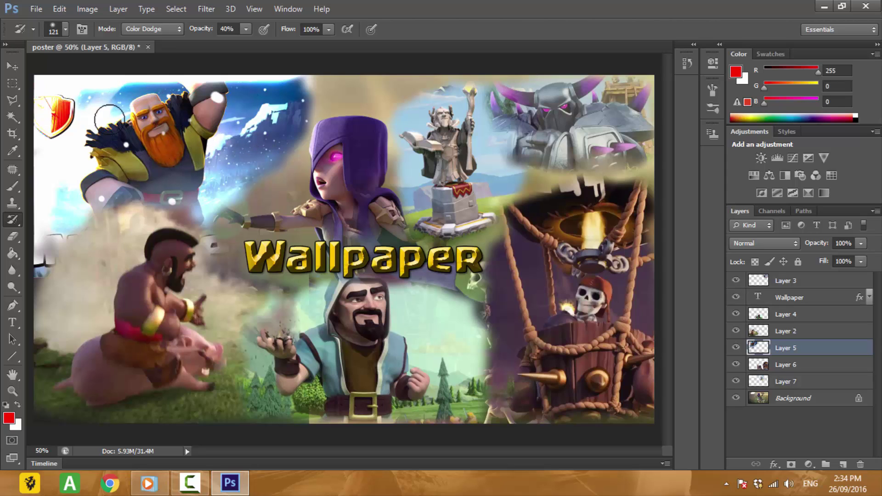
left_click(149, 29)
left_click(156, 177)
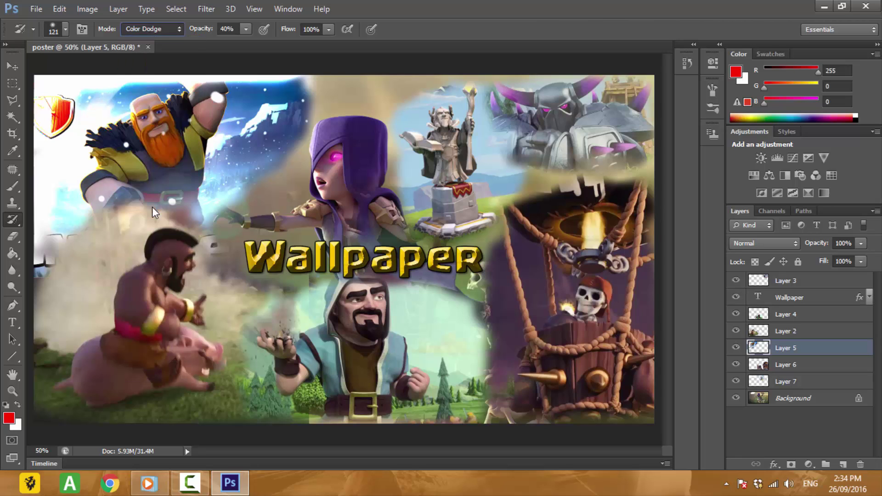
key("shift+alt+o")
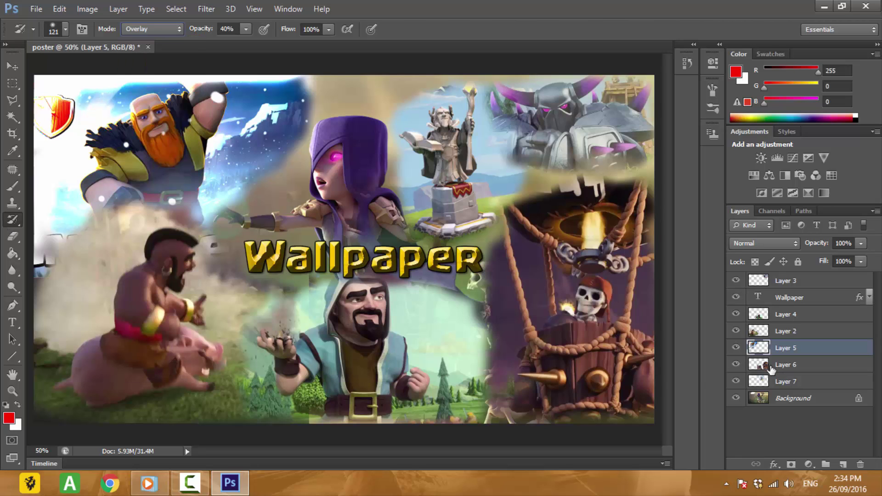
Step: Lighten the balloon on Layer 6 with Overlay strokes, then switch the brush to Hard Light
left_click(772, 367)
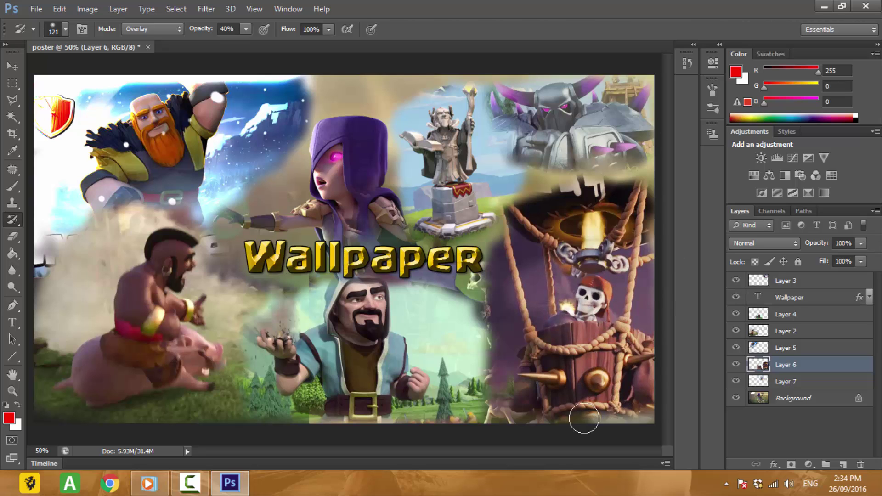
mouse_move(584, 418)
left_mouse_down()
mouse_move(497, 347)
mouse_move(593, 207)
mouse_move(497, 291)
left_mouse_up()
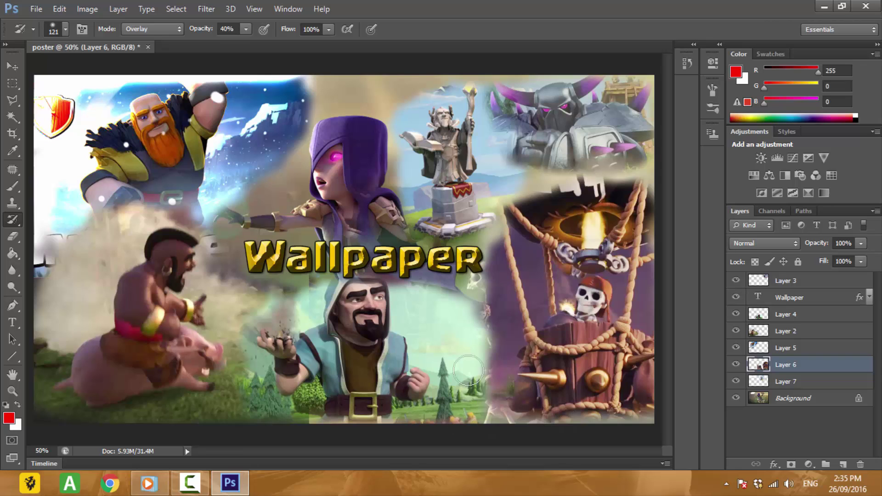
left_click_drag(514, 303, 568, 290)
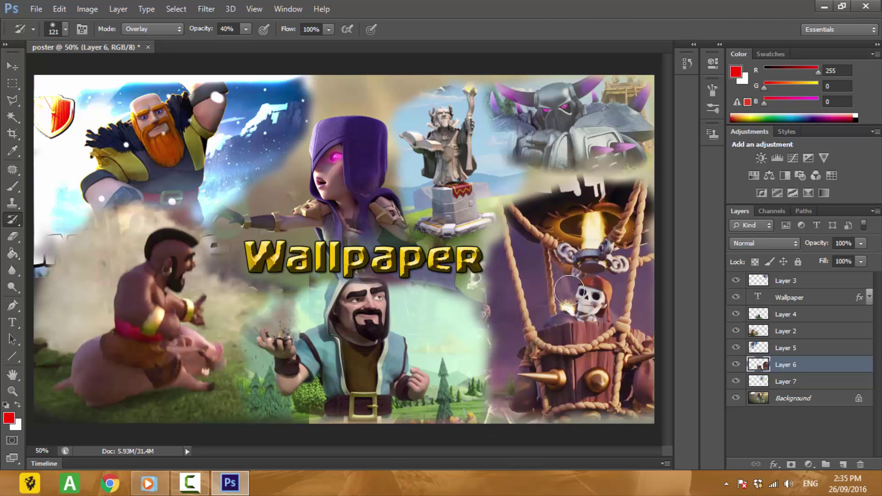
left_click(155, 29)
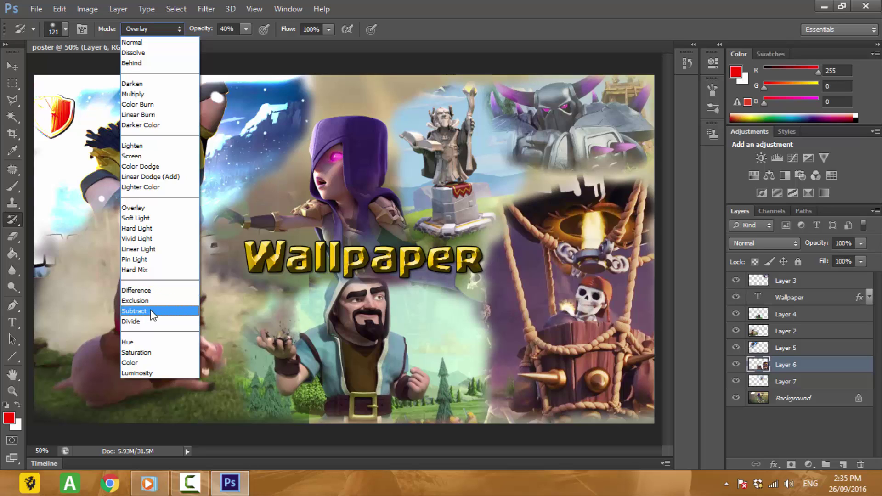
left_click(152, 227)
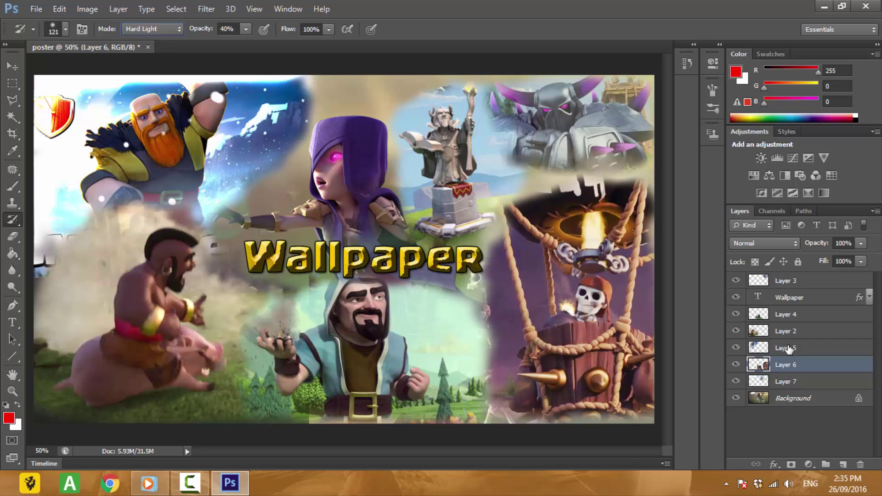
Step: Lighten and haze the statue on Layer 7 and the PEKKA on Layer 3
left_click(784, 381)
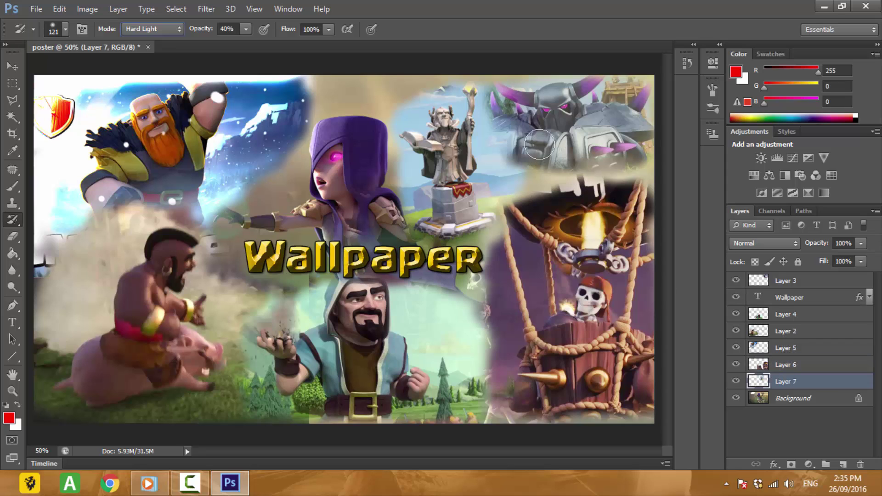
mouse_move(539, 144)
left_mouse_down()
mouse_move(619, 128)
mouse_move(494, 203)
mouse_move(418, 161)
mouse_move(562, 91)
left_mouse_up()
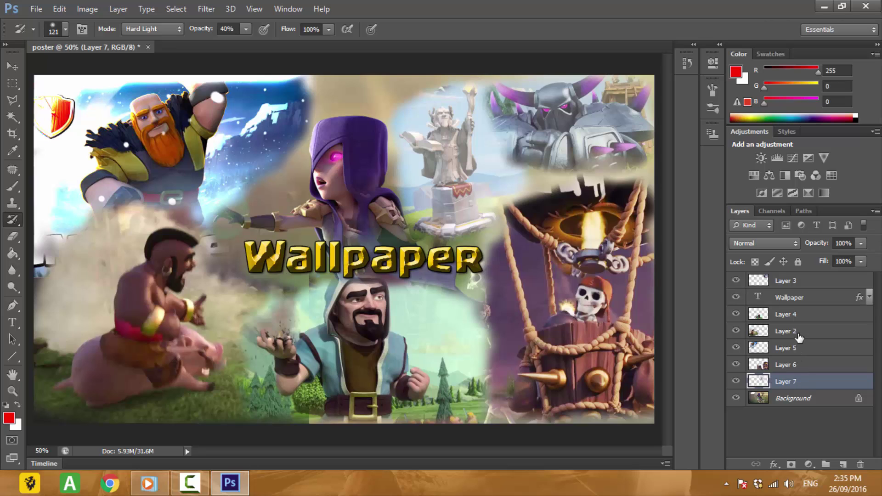
left_click(785, 286)
mouse_move(598, 142)
left_mouse_down()
mouse_move(551, 138)
mouse_move(615, 92)
mouse_move(571, 118)
mouse_move(650, 153)
left_mouse_up()
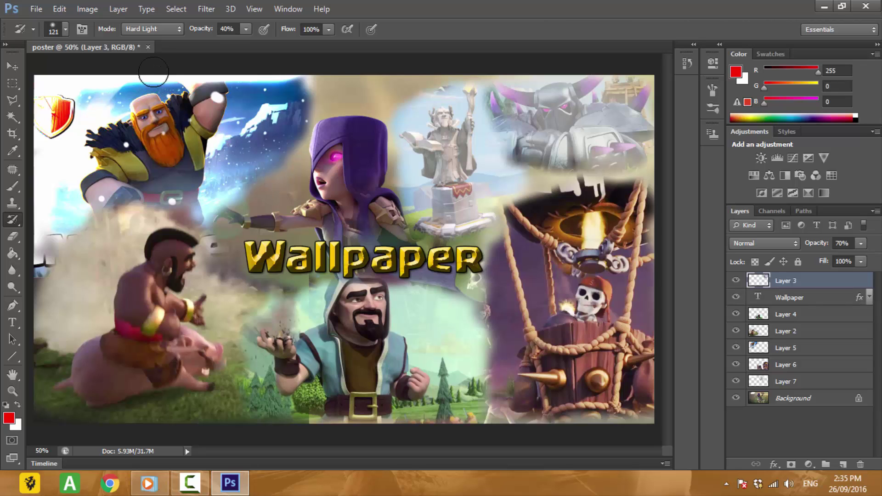
Step: Try a Screen brush stroke over the wizard's face and beard on Layer 4, then undo it
left_click(150, 31)
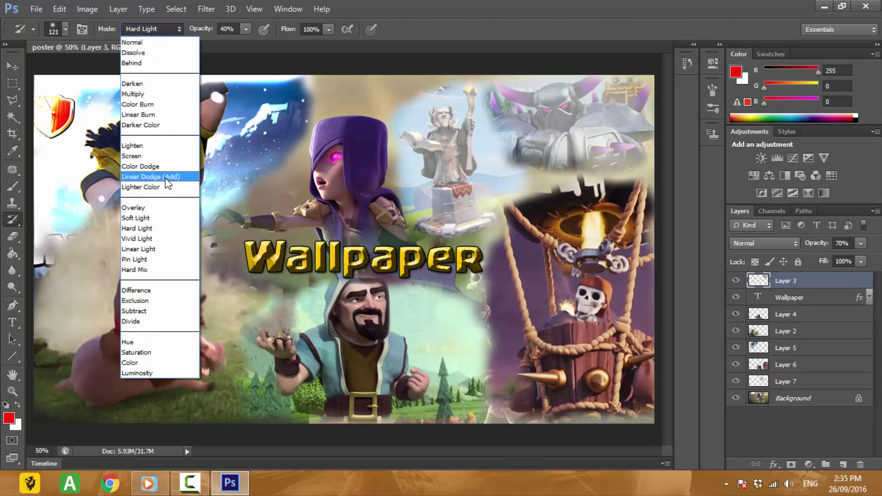
left_click(150, 156)
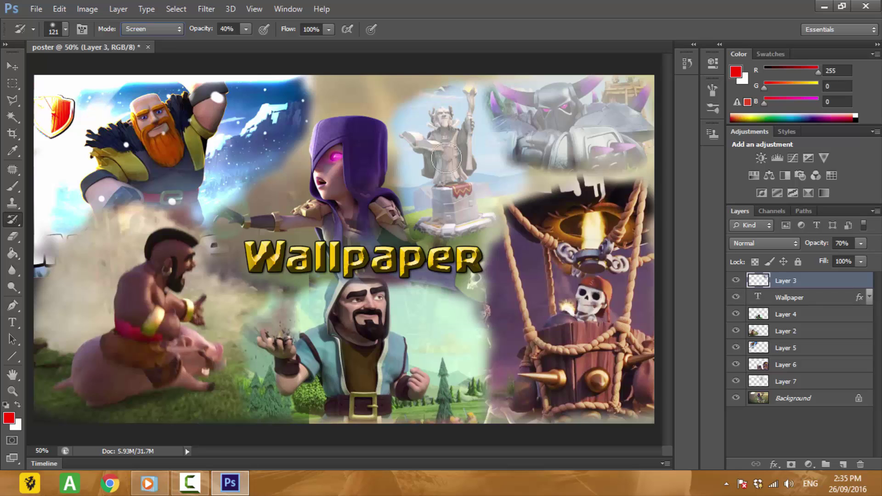
left_click(786, 366)
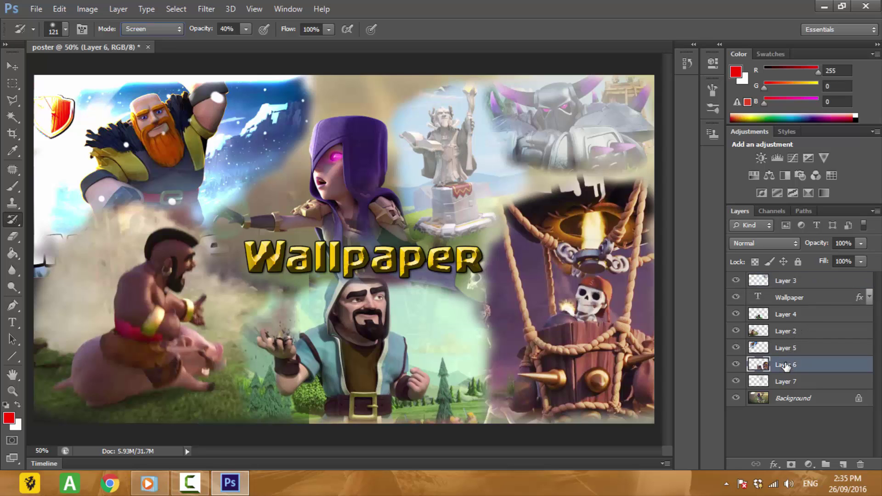
left_click(779, 317)
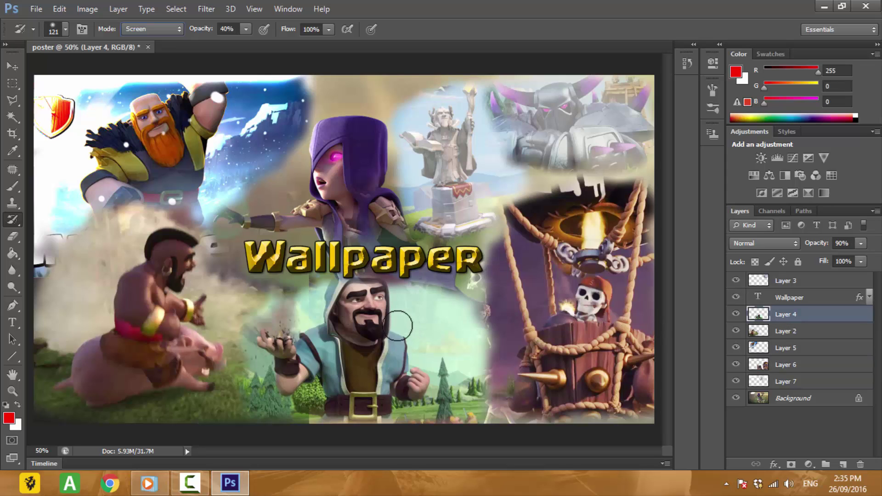
mouse_move(398, 325)
left_mouse_down()
mouse_move(431, 323)
mouse_move(289, 398)
mouse_move(195, 387)
mouse_move(430, 366)
mouse_move(349, 305)
mouse_move(286, 305)
mouse_move(244, 351)
mouse_move(193, 328)
mouse_move(82, 376)
mouse_move(46, 404)
mouse_move(51, 358)
mouse_move(116, 327)
mouse_move(60, 294)
mouse_move(156, 276)
mouse_move(184, 248)
mouse_move(78, 232)
mouse_move(324, 395)
left_mouse_up()
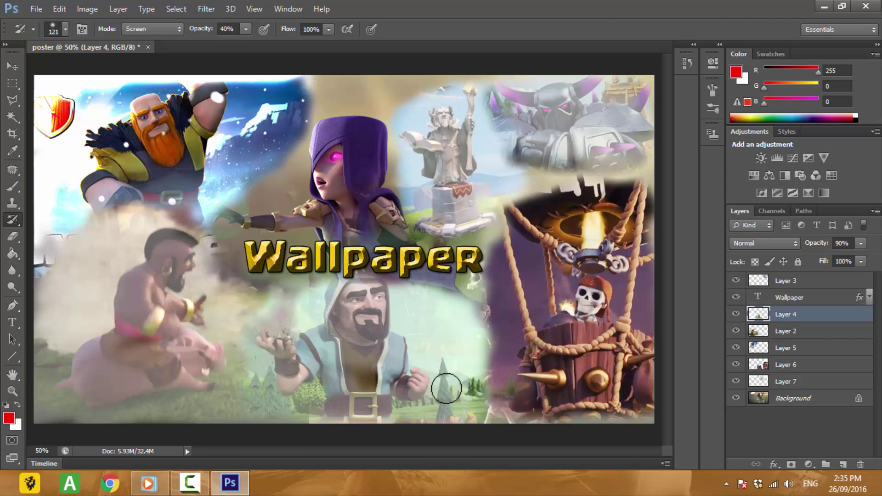
key("ctrl+z")
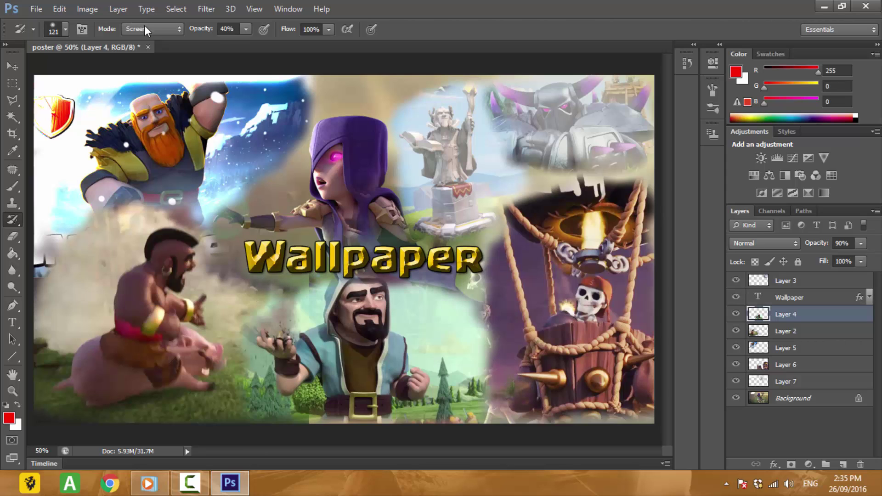
Step: Try a Linear Dodge (Add) stroke on the hog rider, undo it, and pick Linear Light
left_click(146, 30)
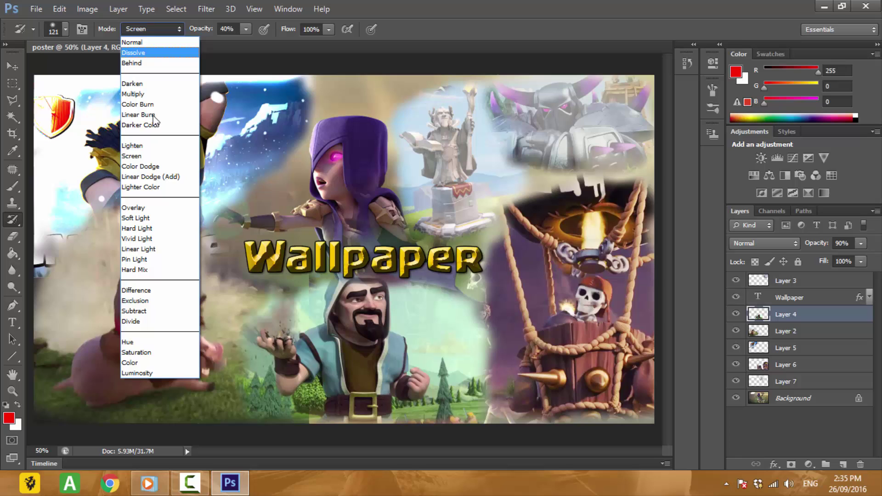
left_click(158, 179)
left_click_drag(147, 258, 130, 292)
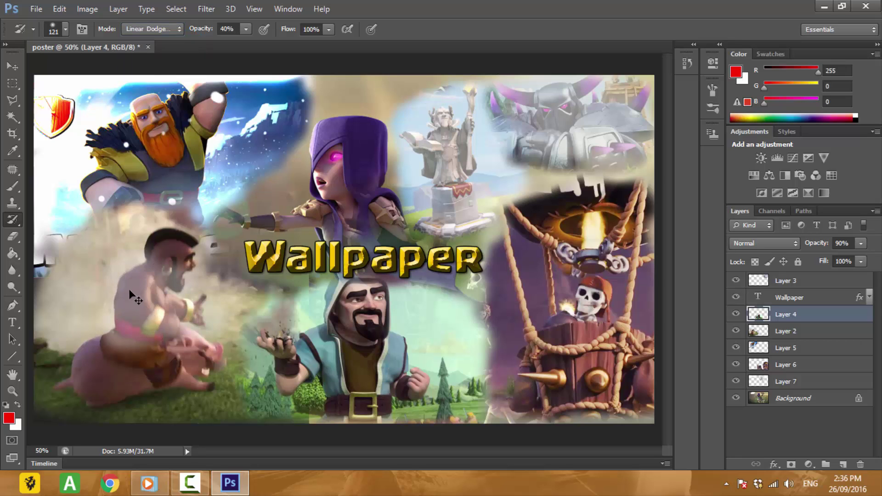
key("ctrl+z")
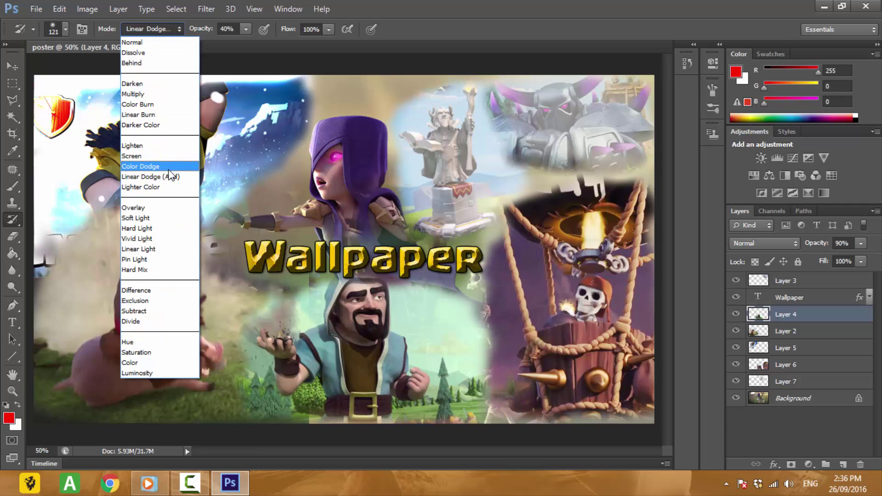
key("Escape")
key("shift+plus")
key("shift+plus")
key("shift+plus")
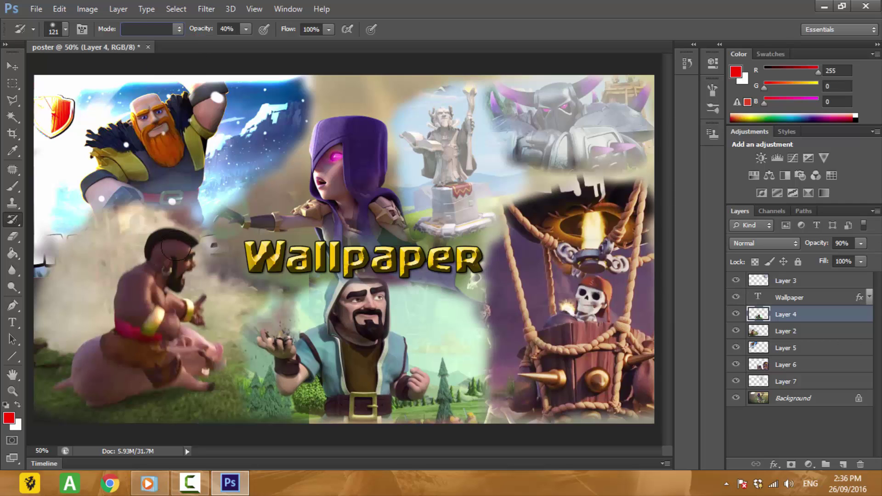
left_click(152, 28)
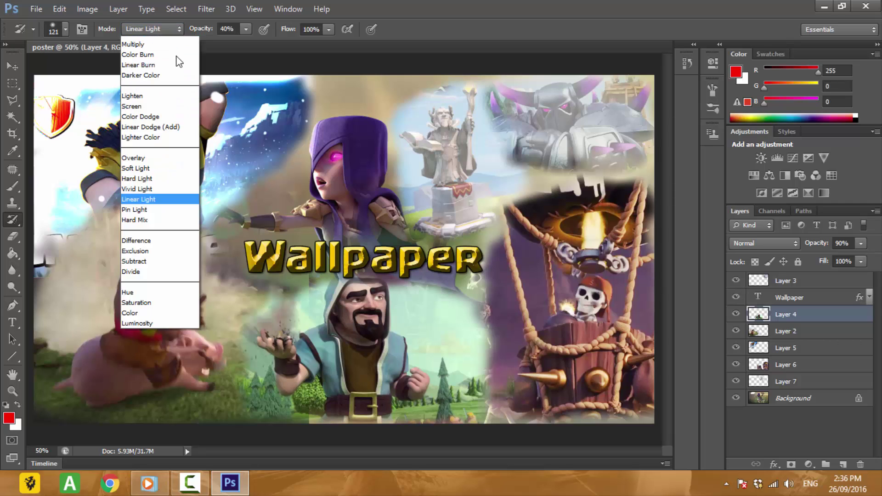
left_click(169, 272)
Step: Brighten the hog rider's and wizard's faces, then erase smoke on Layers 2 and 4 around the hog rider
mouse_move(159, 268)
left_mouse_down()
mouse_move(352, 295)
mouse_move(437, 334)
mouse_move(458, 402)
mouse_move(325, 396)
mouse_move(308, 312)
mouse_move(260, 354)
mouse_move(433, 334)
mouse_move(305, 249)
left_mouse_up()
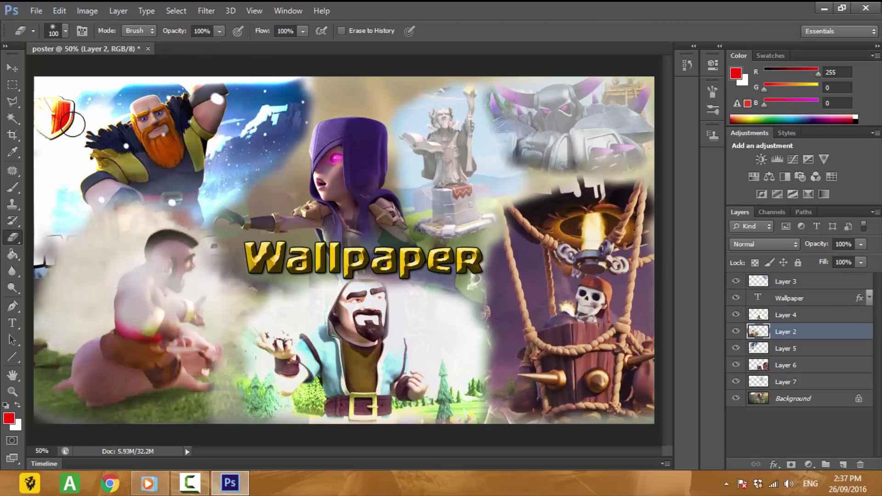
mouse_move(30, 338)
left_mouse_down()
mouse_move(44, 405)
mouse_move(72, 436)
left_mouse_up()
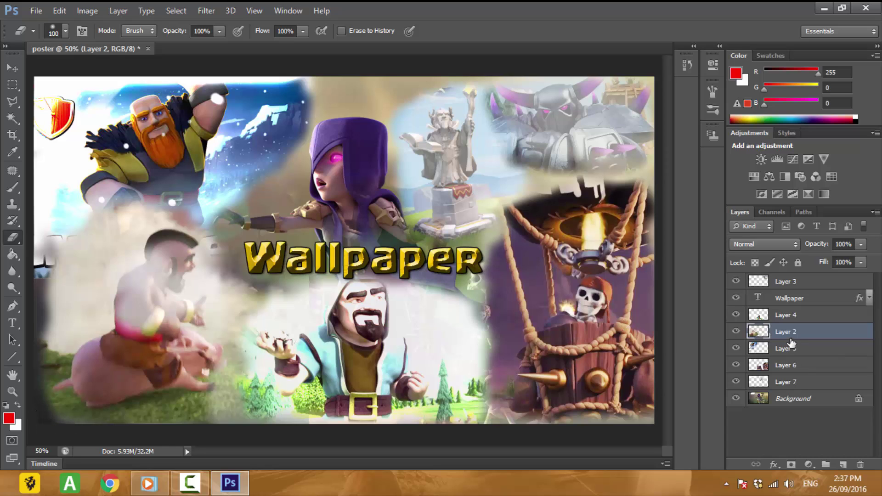
left_click(781, 315)
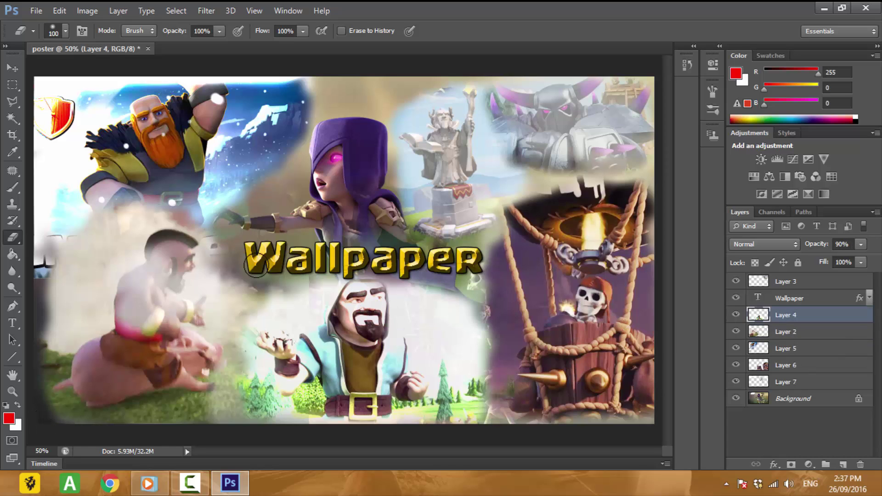
mouse_move(257, 265)
left_mouse_down()
mouse_move(132, 305)
mouse_move(156, 255)
mouse_move(186, 244)
left_mouse_up()
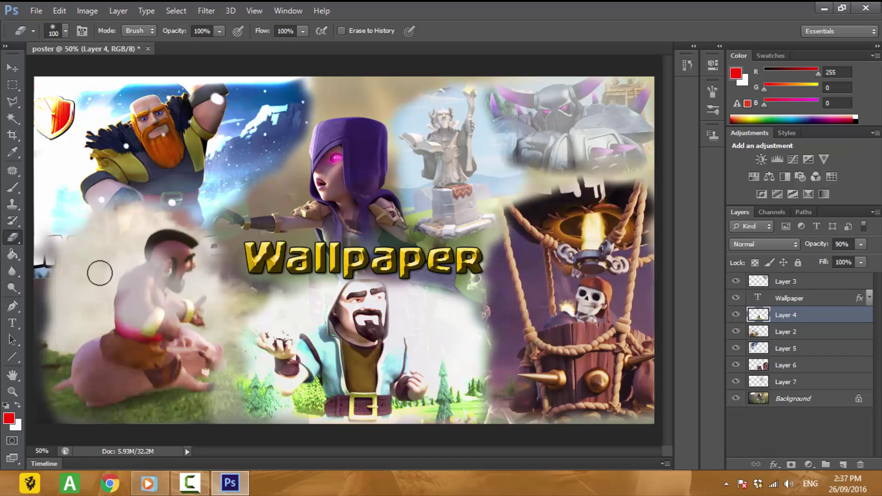
mouse_move(201, 322)
left_mouse_down()
mouse_move(188, 332)
mouse_move(207, 358)
mouse_move(140, 410)
mouse_move(212, 395)
mouse_move(225, 317)
mouse_move(216, 404)
mouse_move(231, 284)
left_mouse_up()
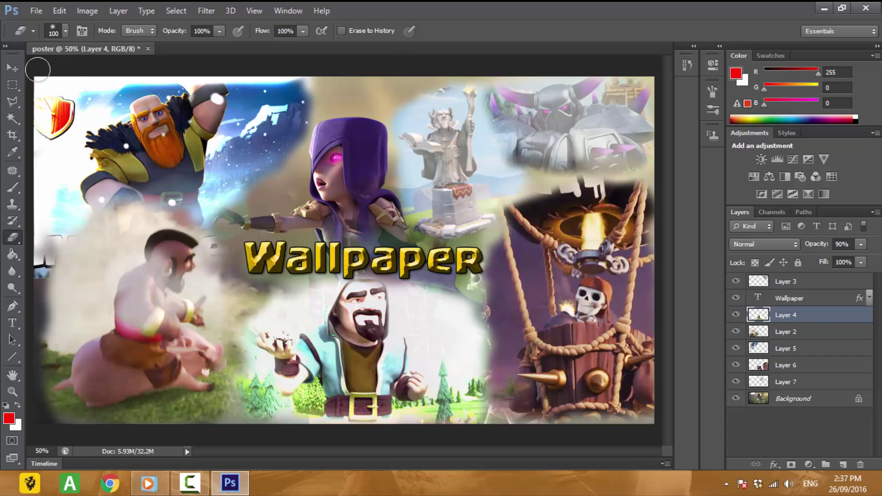
left_click(12, 68)
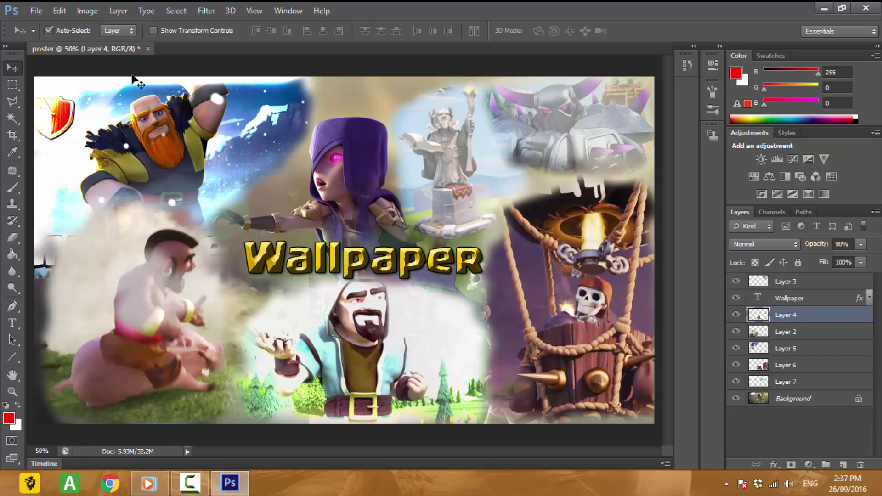
Step: Save As poster.jpg in JPEG format with quality 12 (Maximum)
left_click(37, 10)
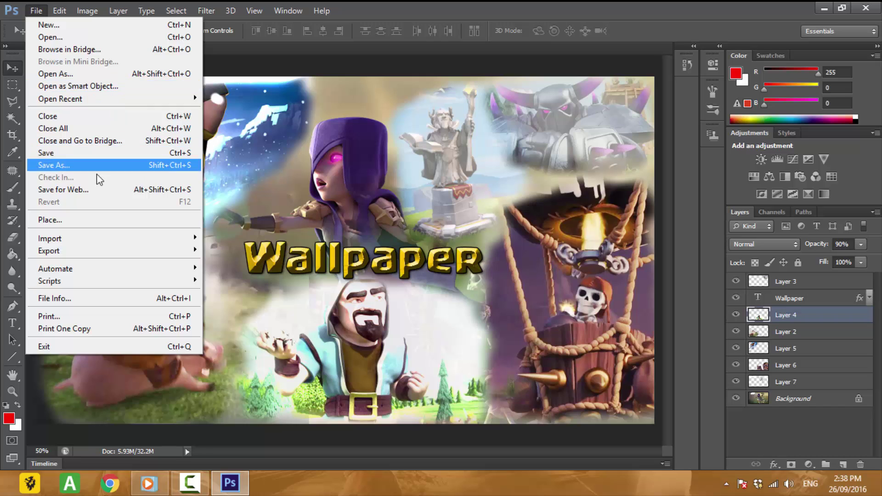
left_click(90, 165)
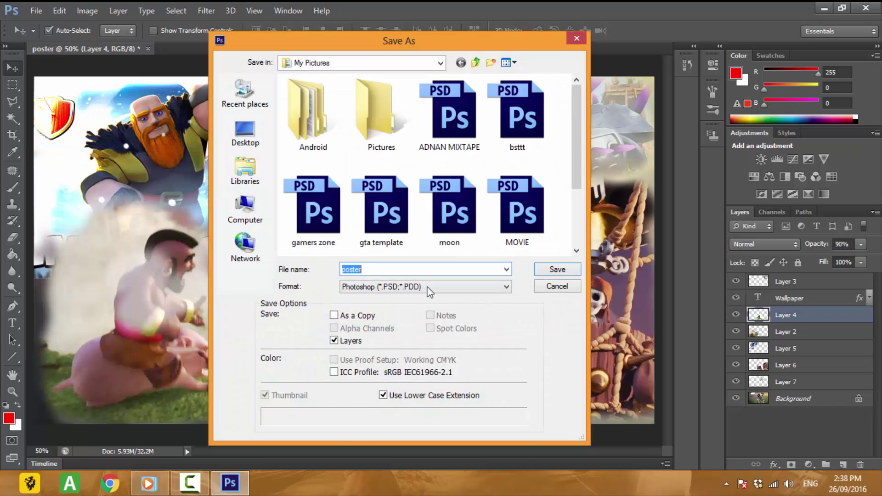
left_click(428, 287)
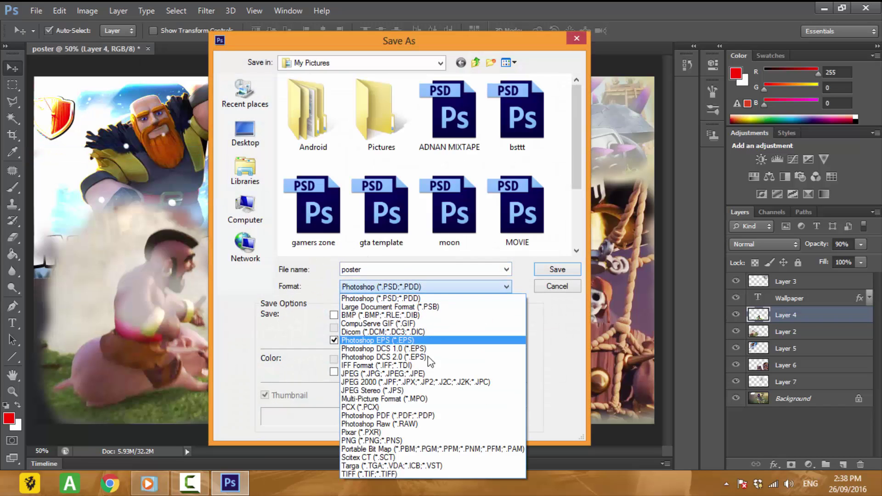
left_click(428, 374)
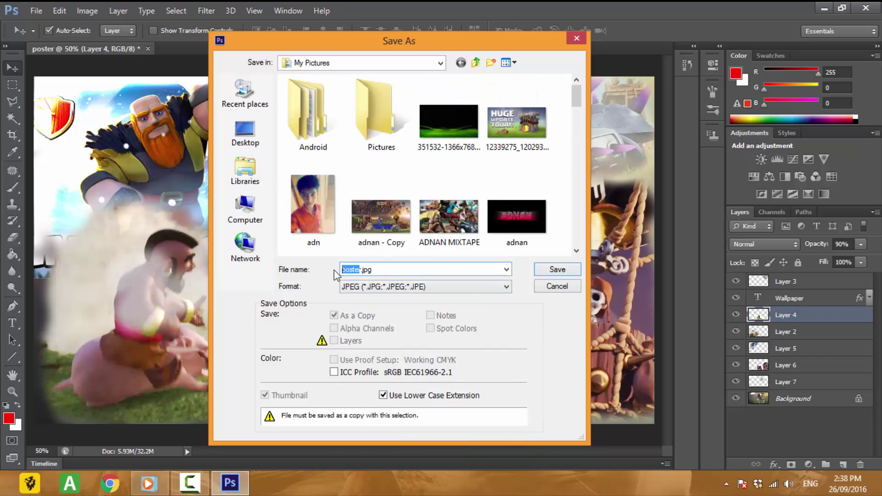
left_click(557, 269)
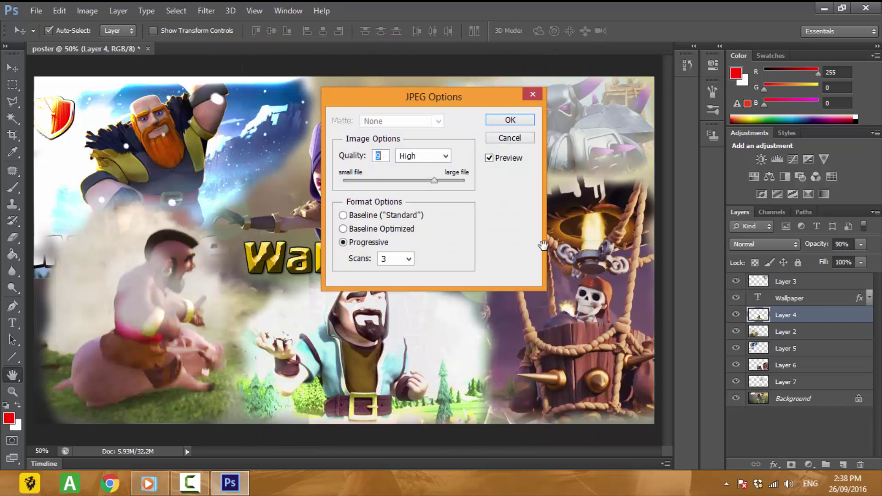
left_click_drag(434, 181, 469, 186)
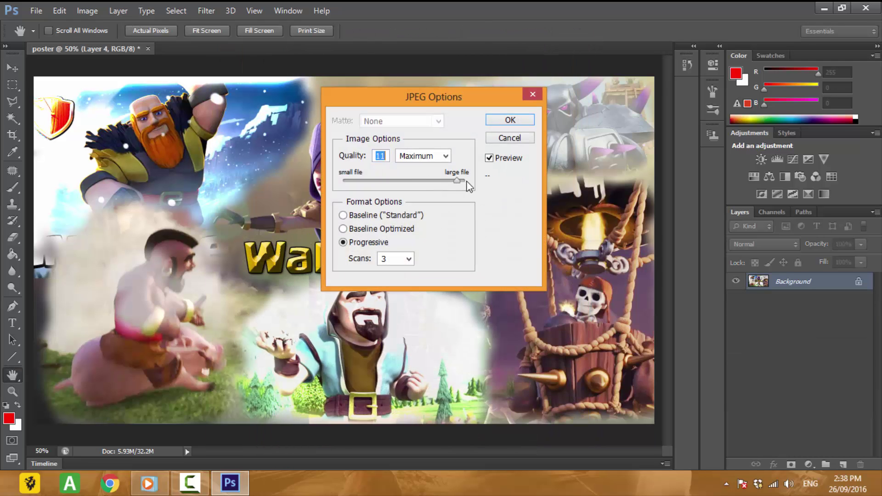
left_click(509, 122)
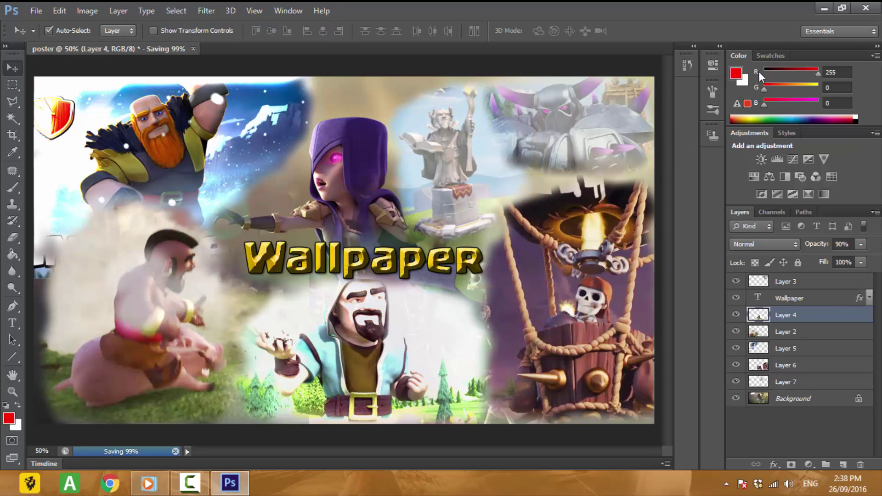